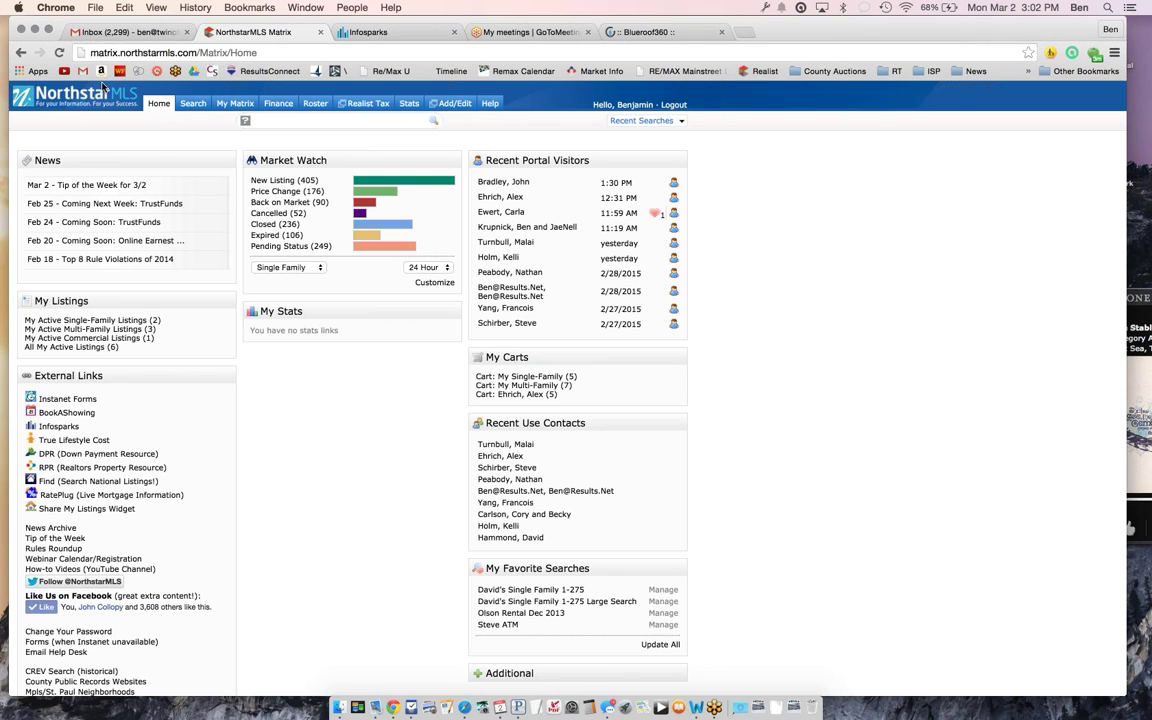
Open InfoSparks from the NorthstarMLS Matrix home page and close the duplicate browser tab
{"action": "mouse_move", "coordinate": [159, 104]}
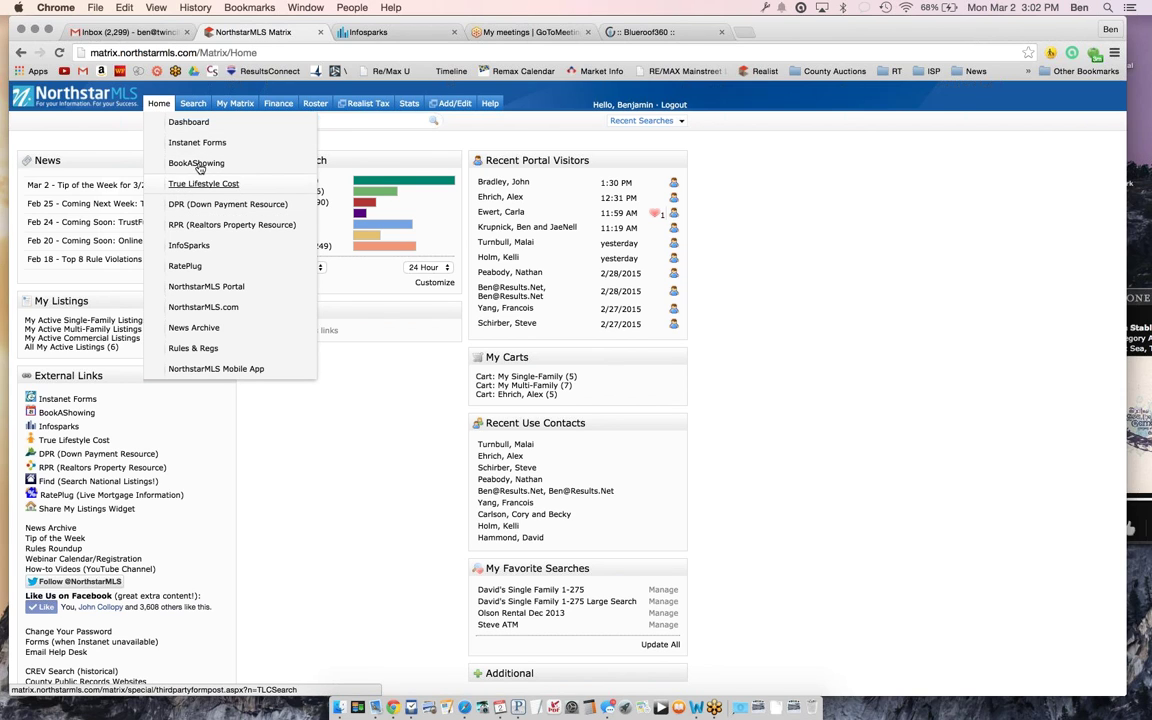
{"action": "left_click", "coordinate": [189, 246]}
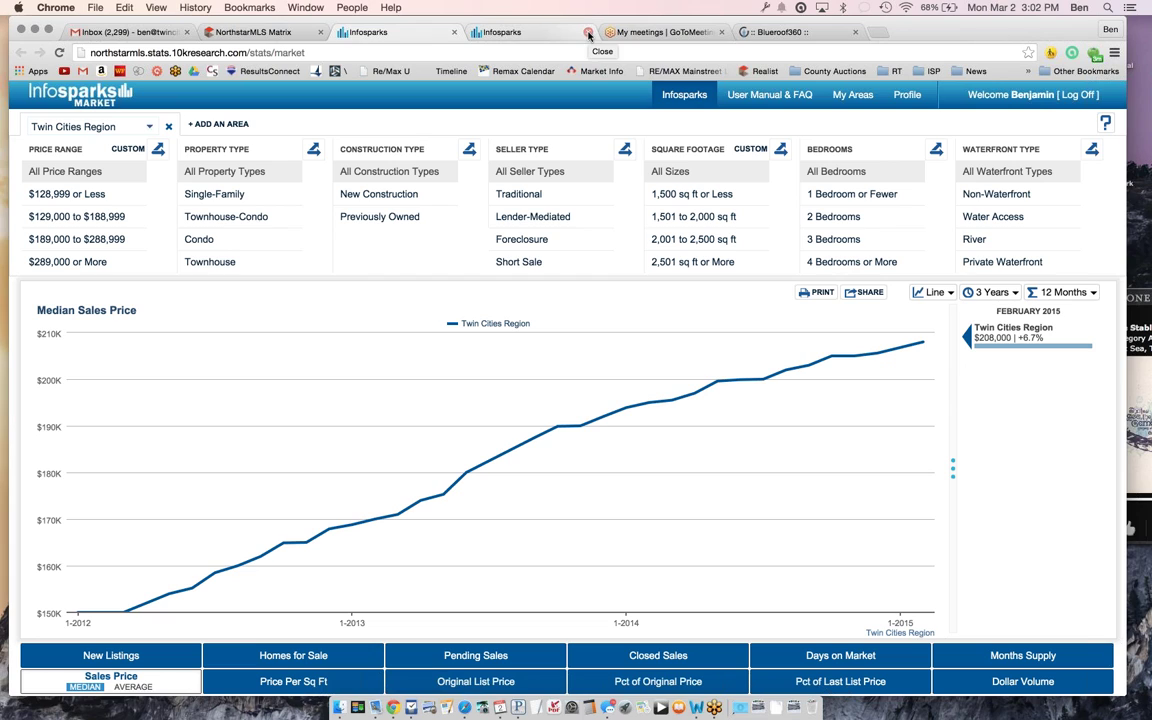
{"action": "left_click", "coordinate": [589, 35]}
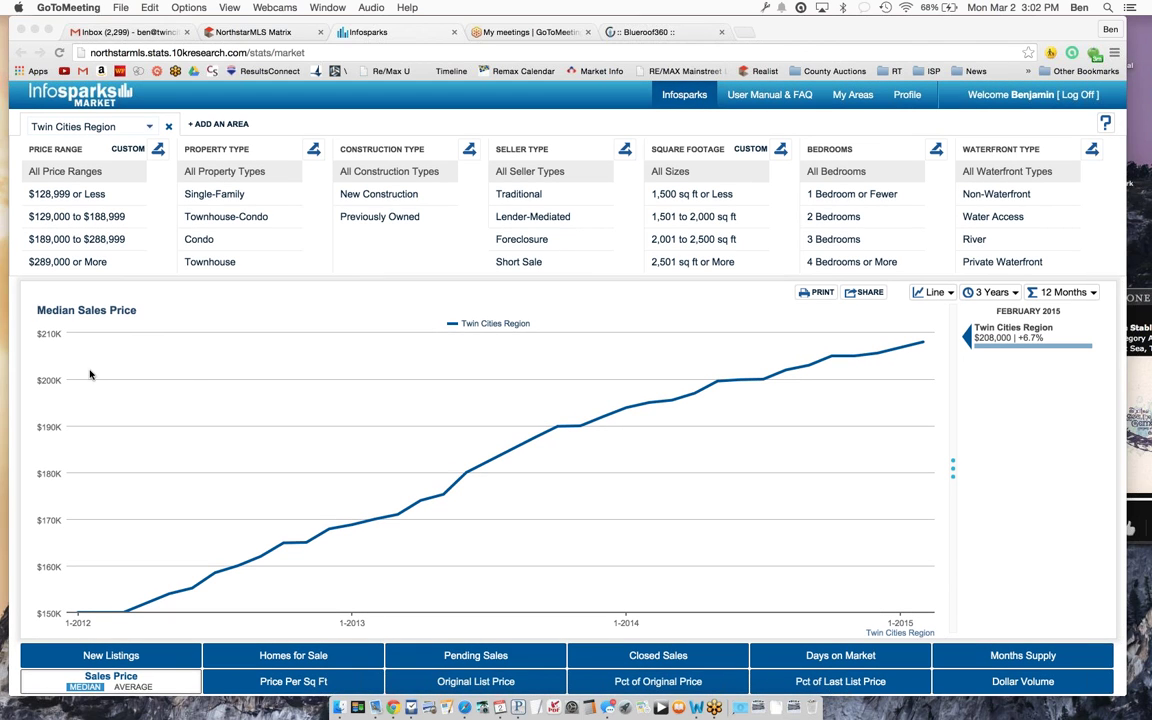
{"action": "scroll", "coordinate": [105, 483], "scroll_direction": "down", "scroll_amount": 2}
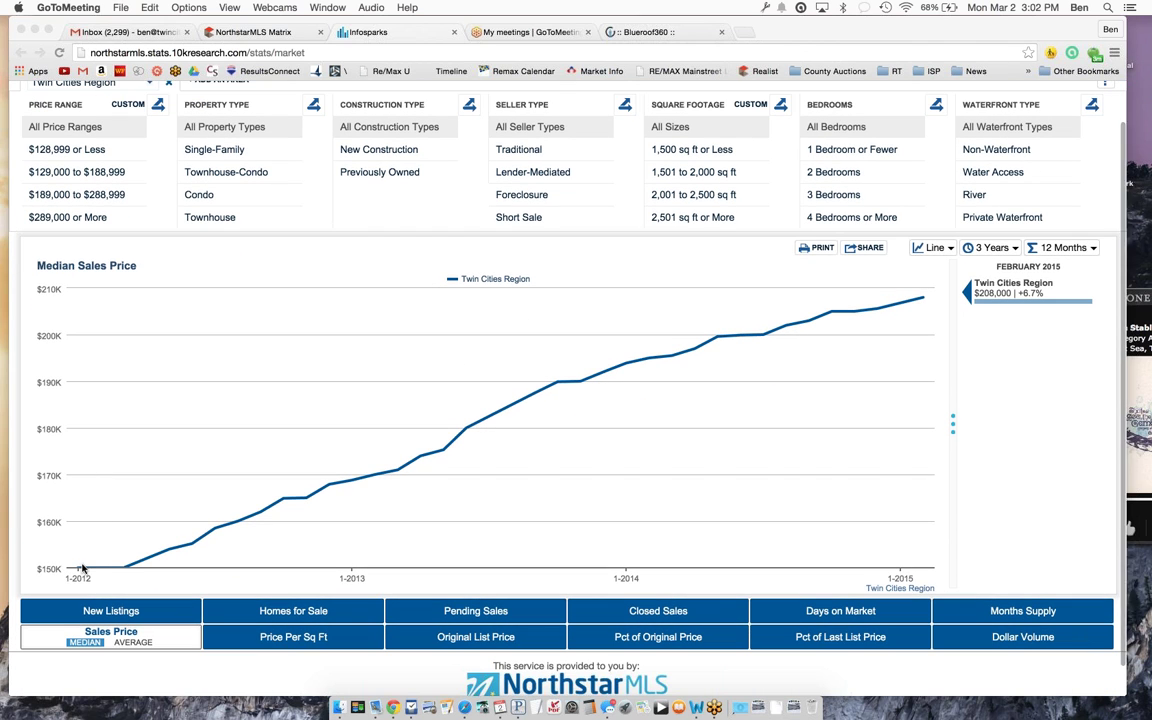
{"action": "scroll", "coordinate": [675, 385], "scroll_direction": "up", "scroll_amount": 2}
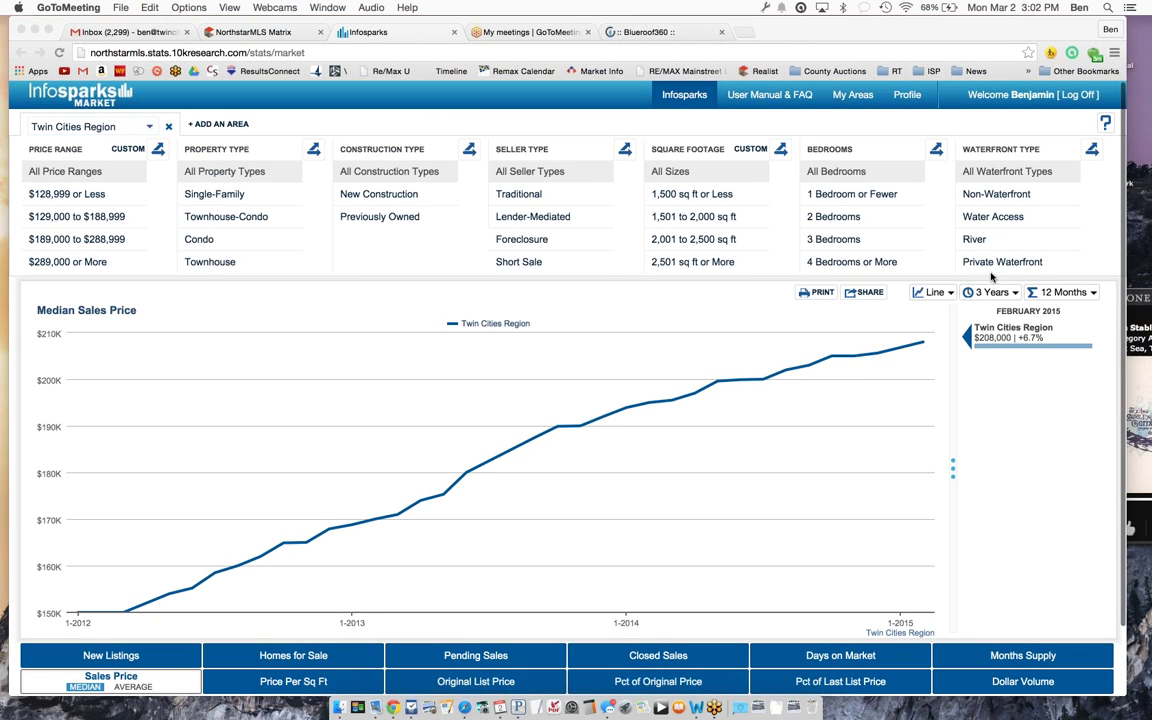
{"action": "left_click", "coordinate": [151, 126]}
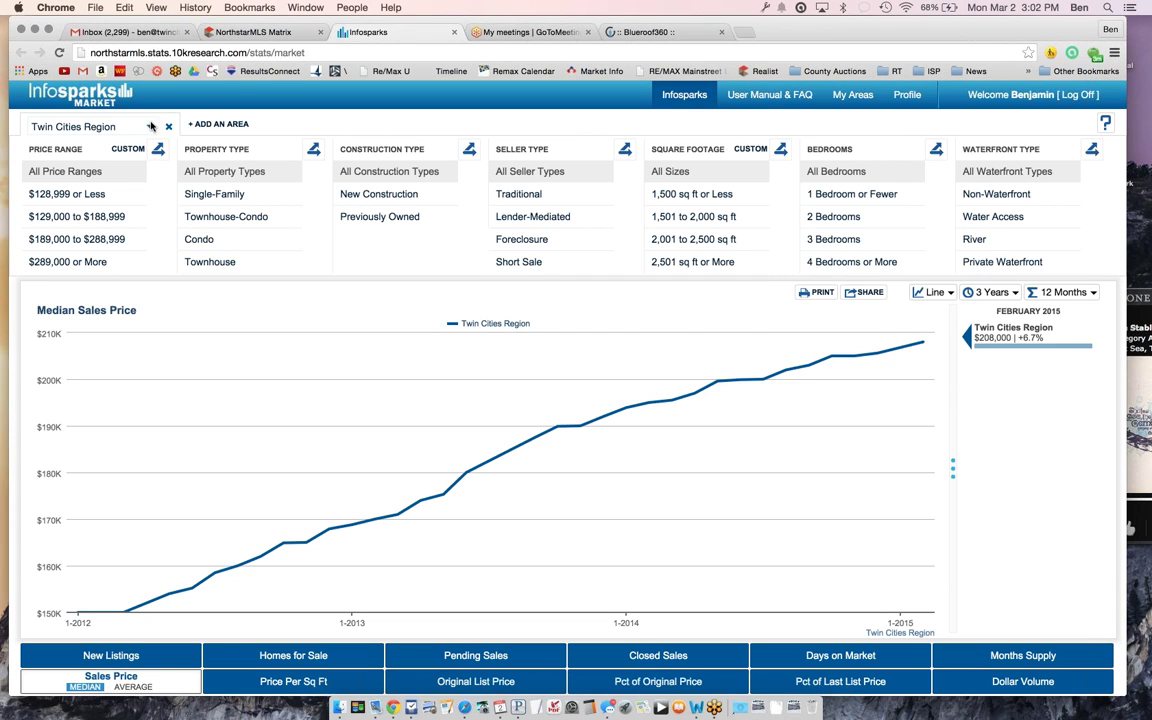
{"action": "left_click", "coordinate": [151, 126]}
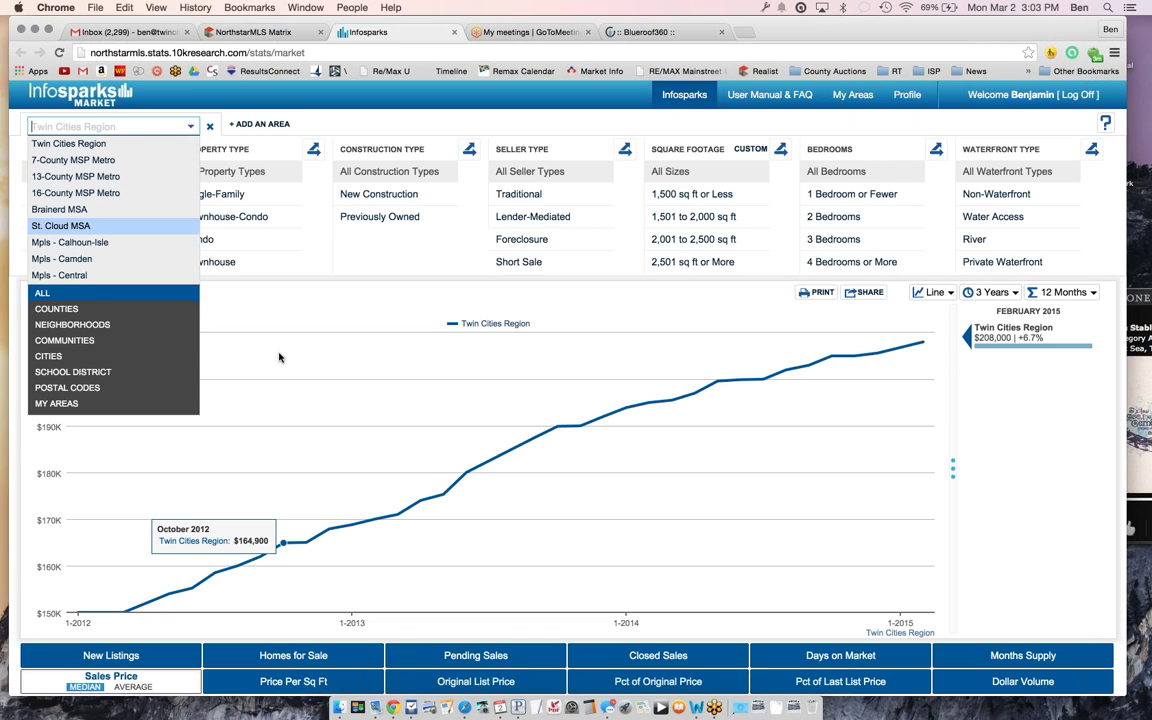
{"action": "left_click", "coordinate": [190, 127]}
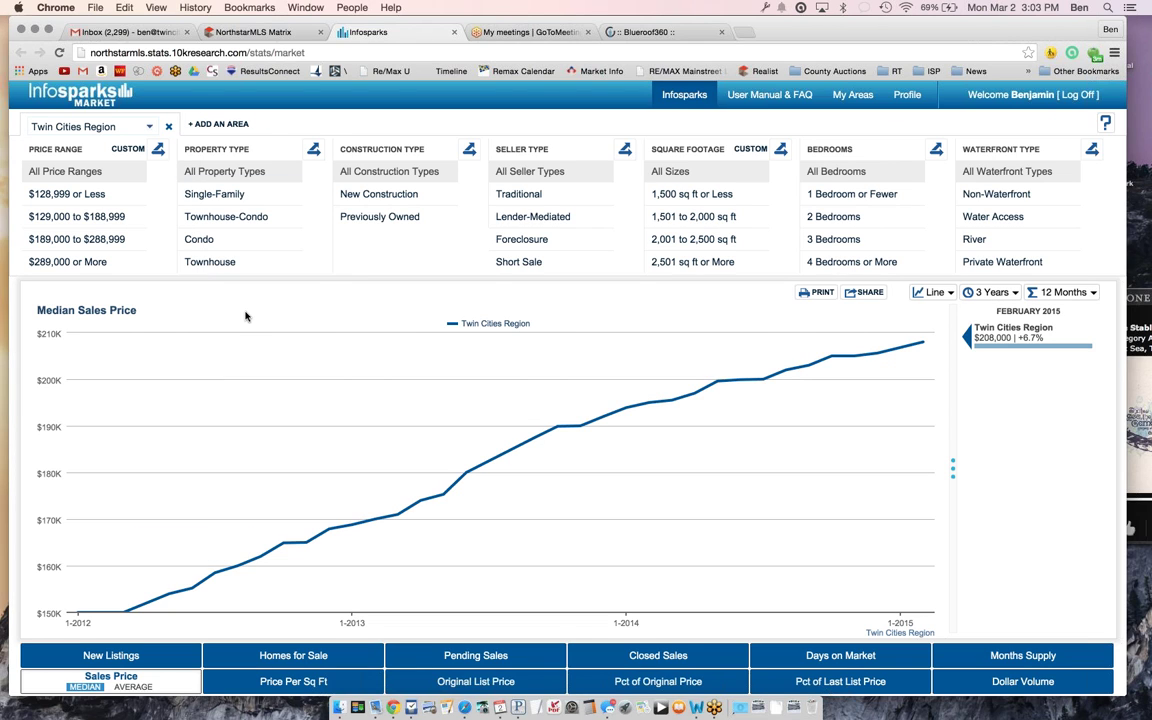
{"action": "scroll", "coordinate": [245, 316], "scroll_direction": "down", "scroll_amount": 3}
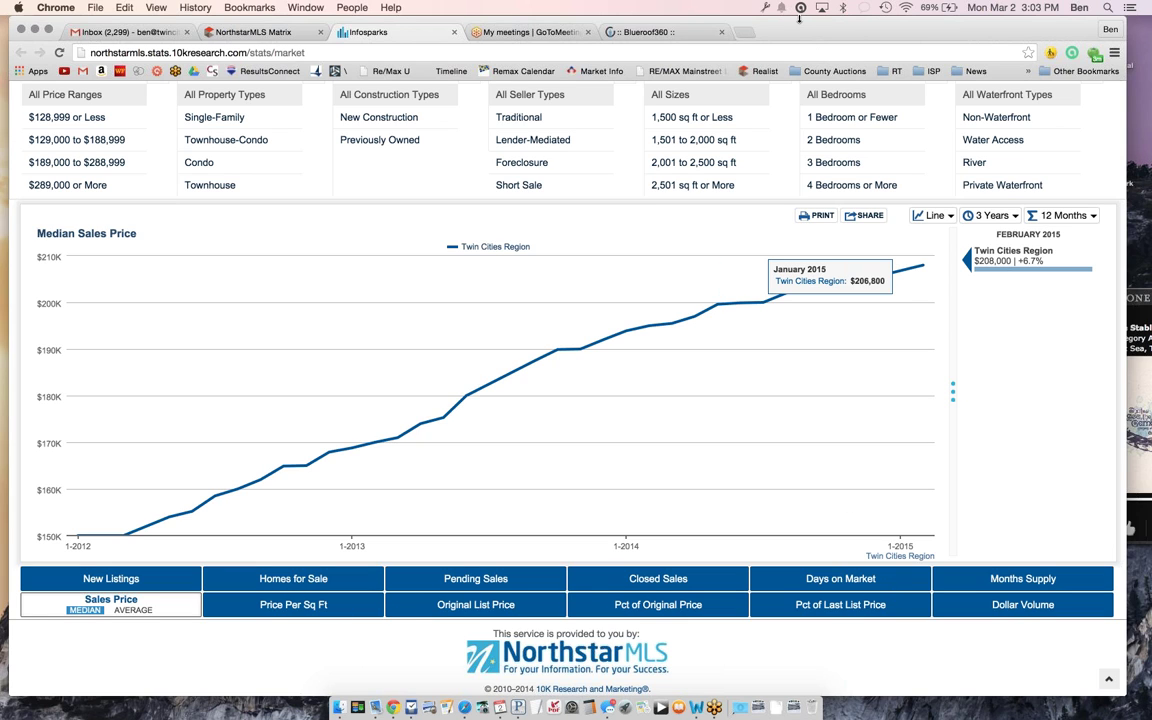
{"action": "left_click_drag", "start_coordinate": [765, 22], "coordinate": [730, 22]}
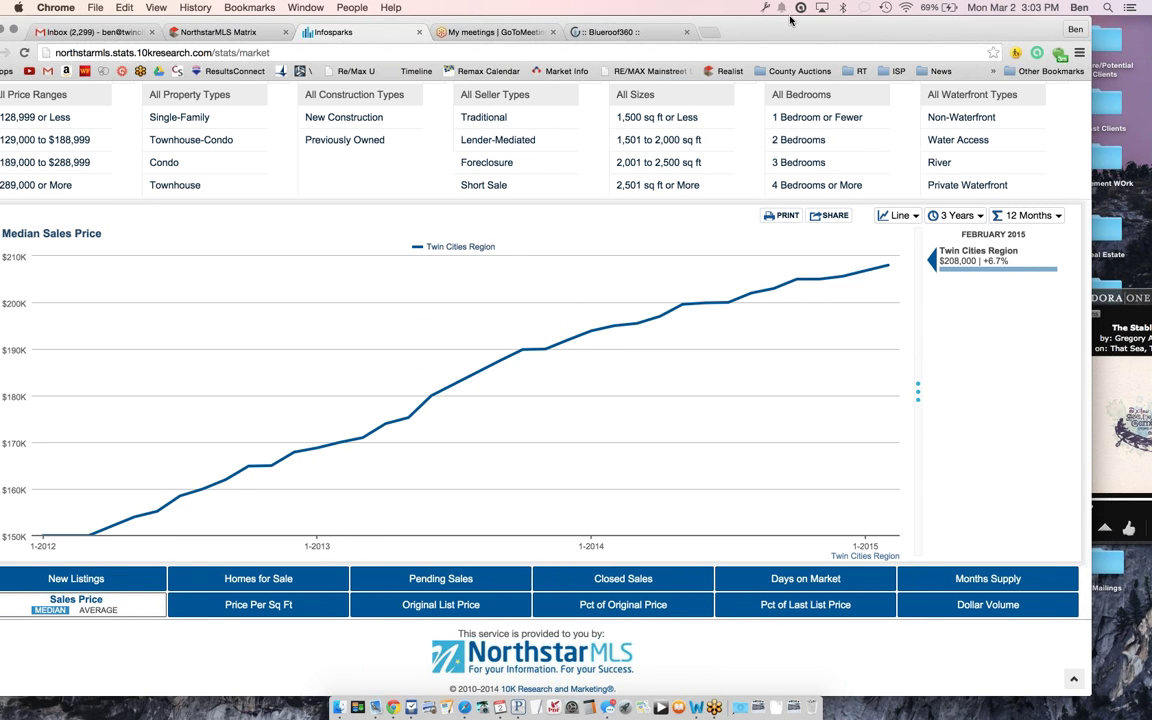
{"action": "mouse_move", "coordinate": [790, 18]}
{"action": "left_mouse_down"}
{"action": "mouse_move", "coordinate": [708, 16]}
{"action": "mouse_move", "coordinate": [779, 14]}
{"action": "left_mouse_up"}
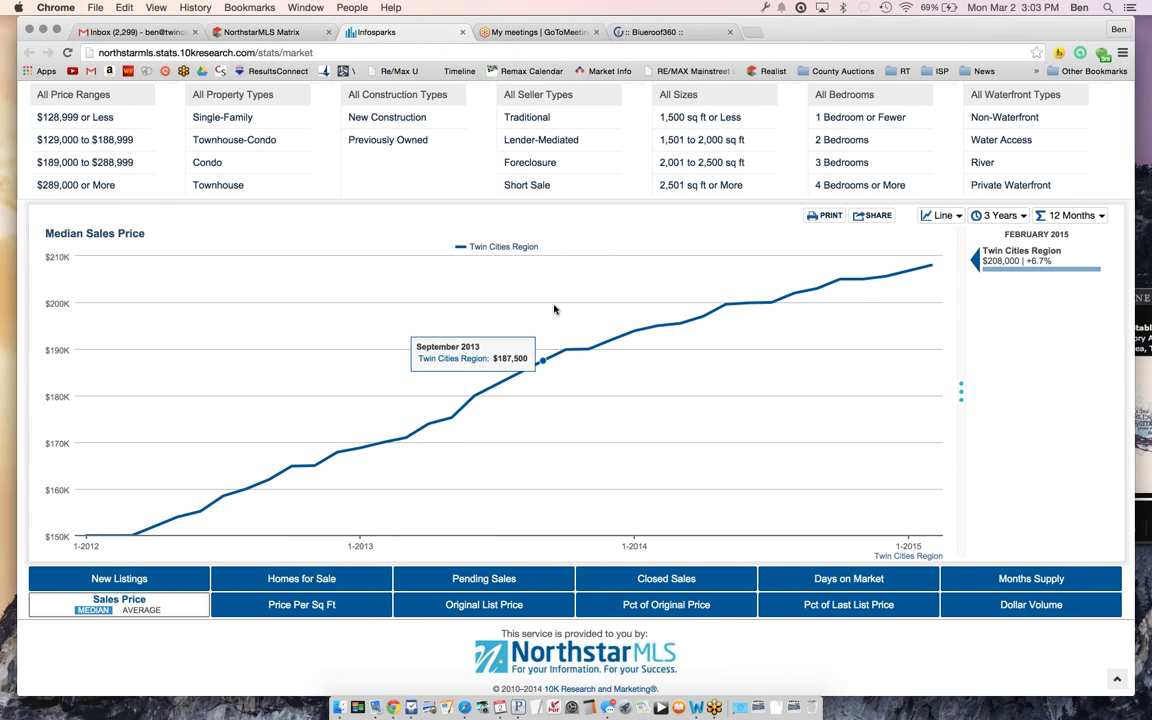
{"action": "scroll", "coordinate": [554, 309], "scroll_direction": "up", "scroll_amount": 3}
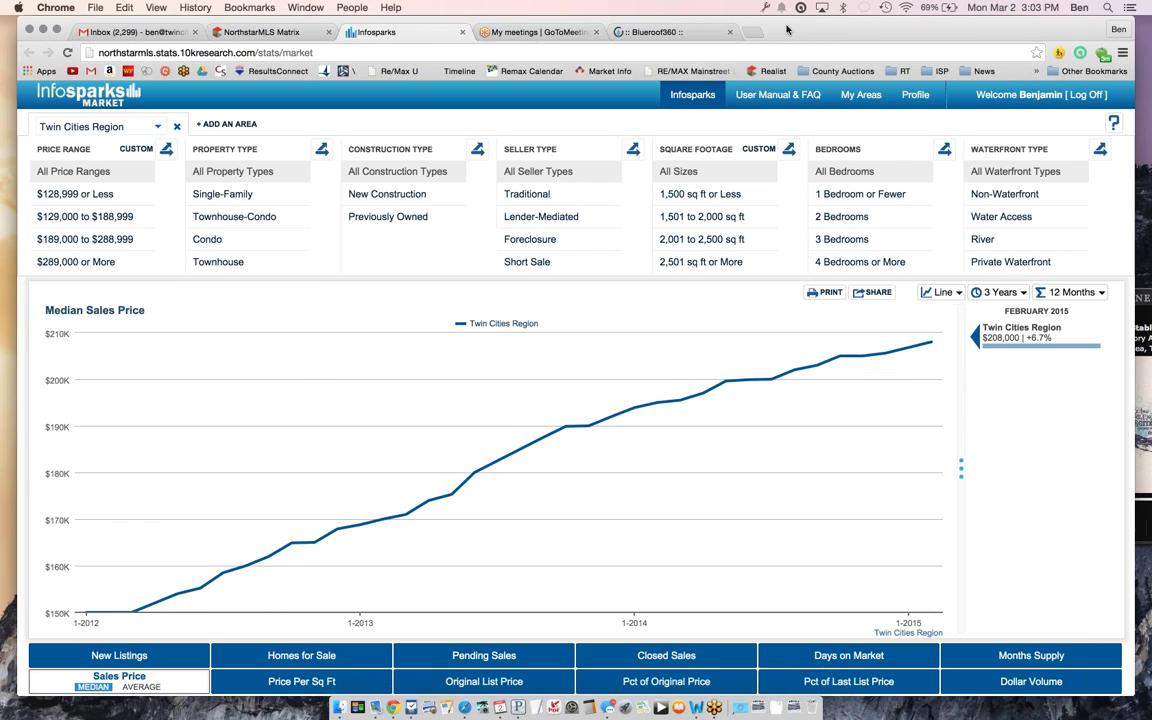
{"action": "left_click_drag", "start_coordinate": [815, 30], "coordinate": [799, 28]}
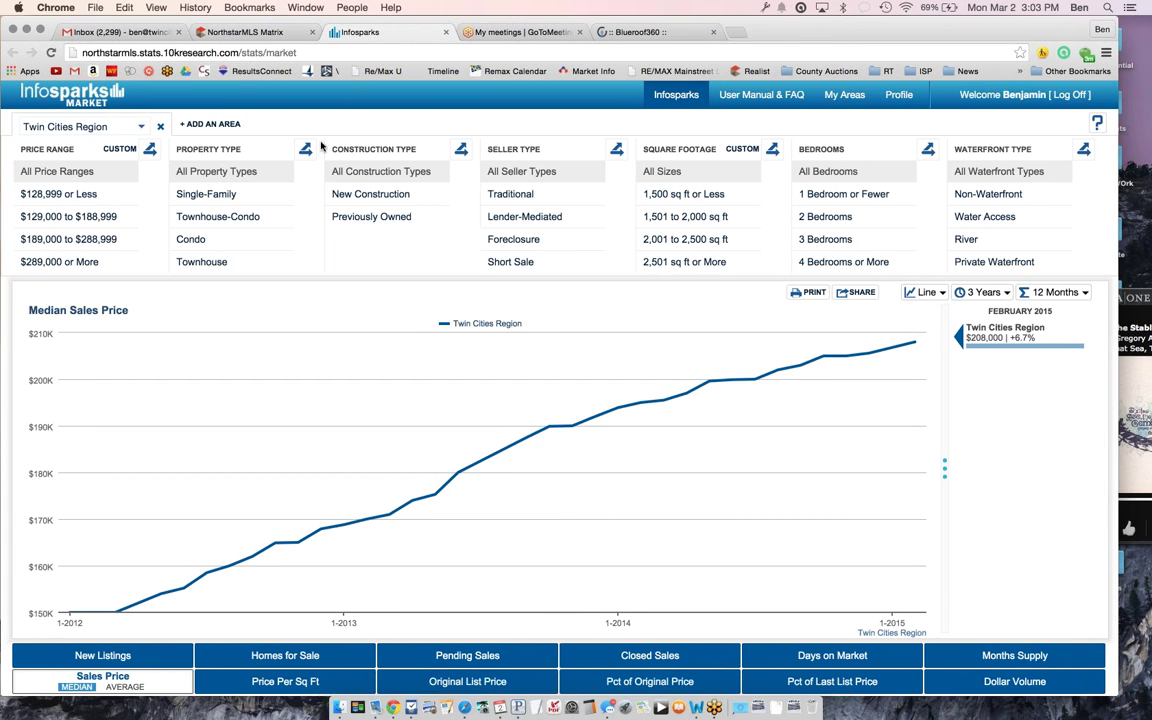
Change the charted area from the Twin Cities Region to the city of Bloomington
{"action": "left_click", "coordinate": [141, 131]}
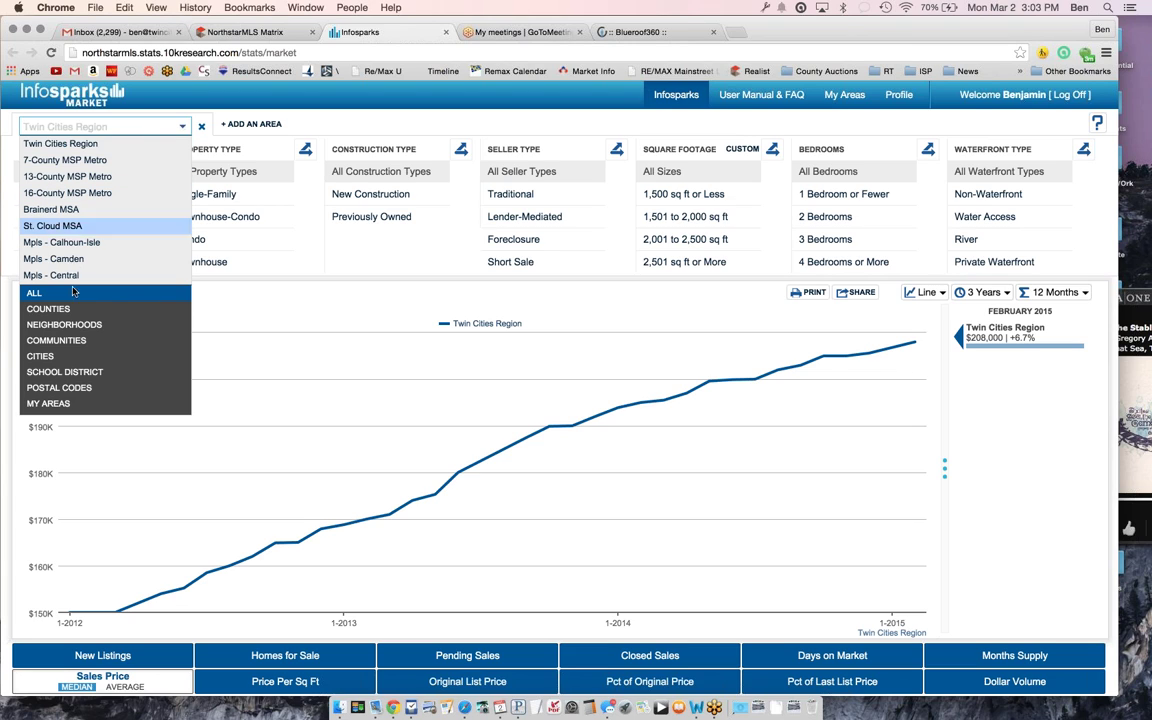
{"action": "left_click", "coordinate": [40, 356]}
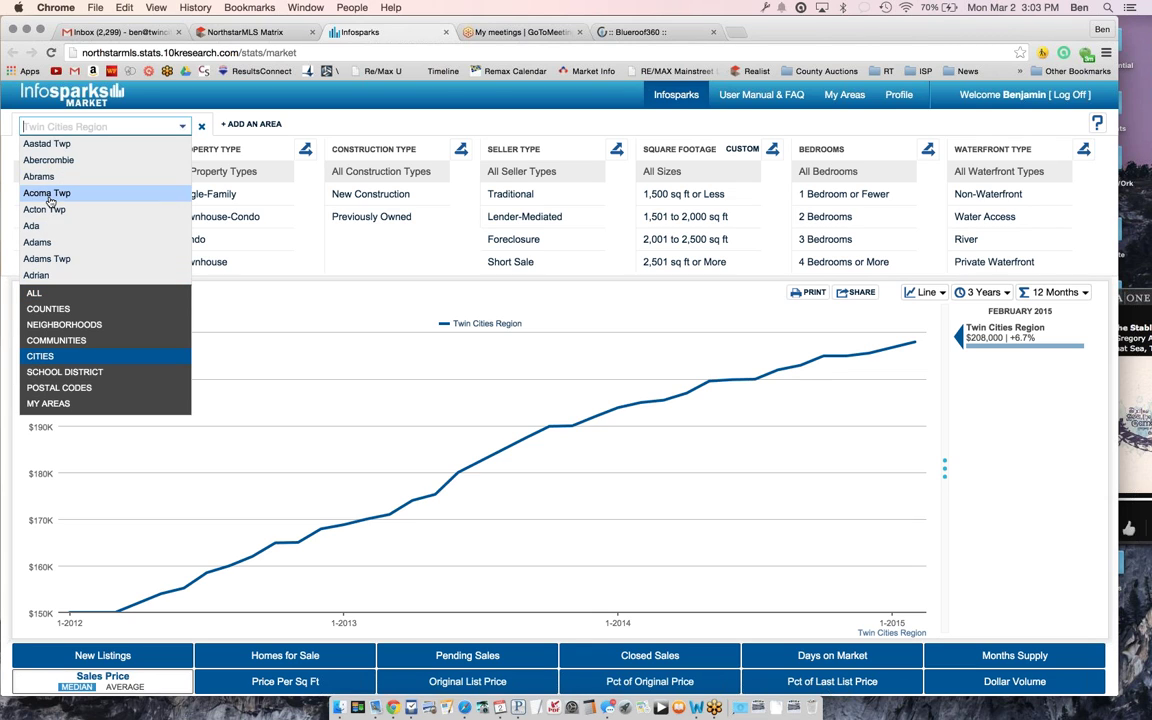
{"action": "scroll", "coordinate": [50, 199], "scroll_direction": "down", "scroll_amount": 1}
{"action": "scroll", "coordinate": [50, 202], "scroll_direction": "down", "scroll_amount": 10}
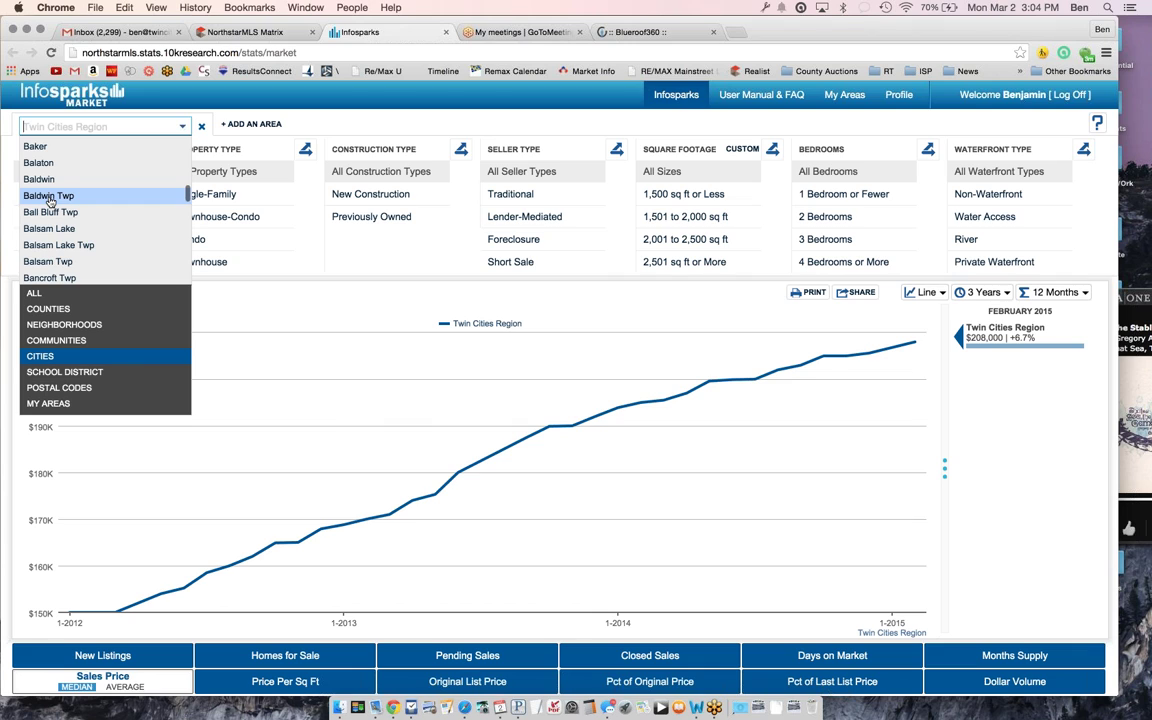
{"action": "scroll", "coordinate": [50, 201], "scroll_direction": "down", "scroll_amount": 8}
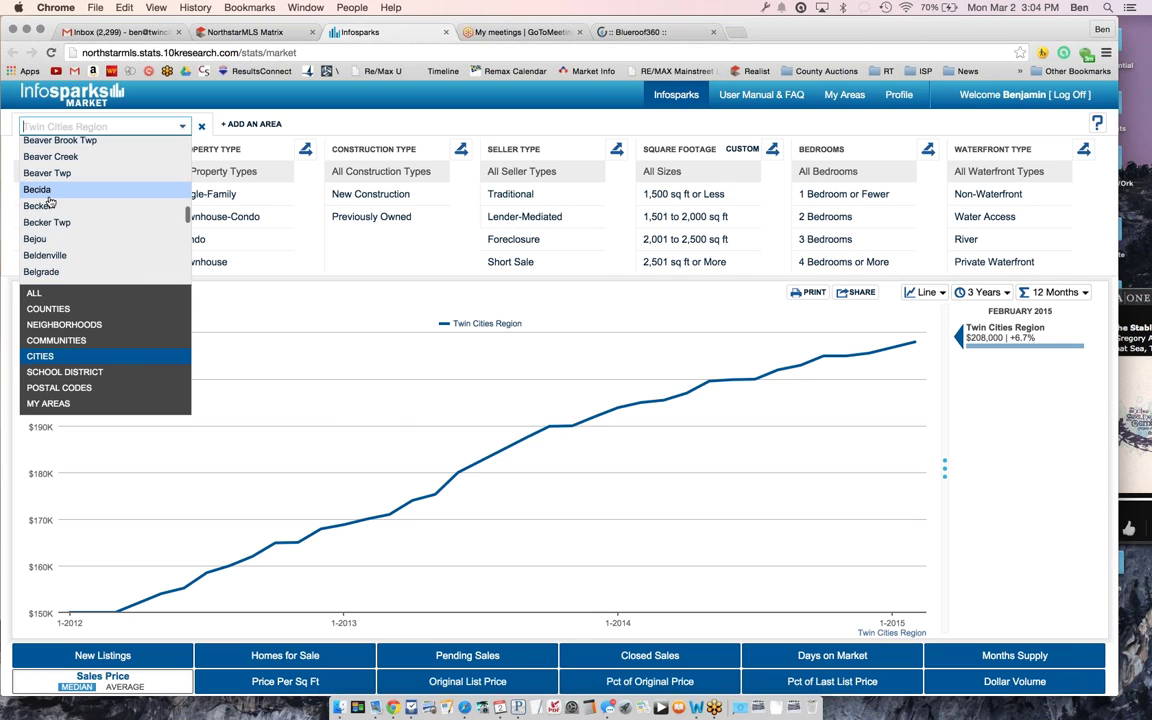
{"action": "scroll", "coordinate": [50, 202], "scroll_direction": "down", "scroll_amount": 8}
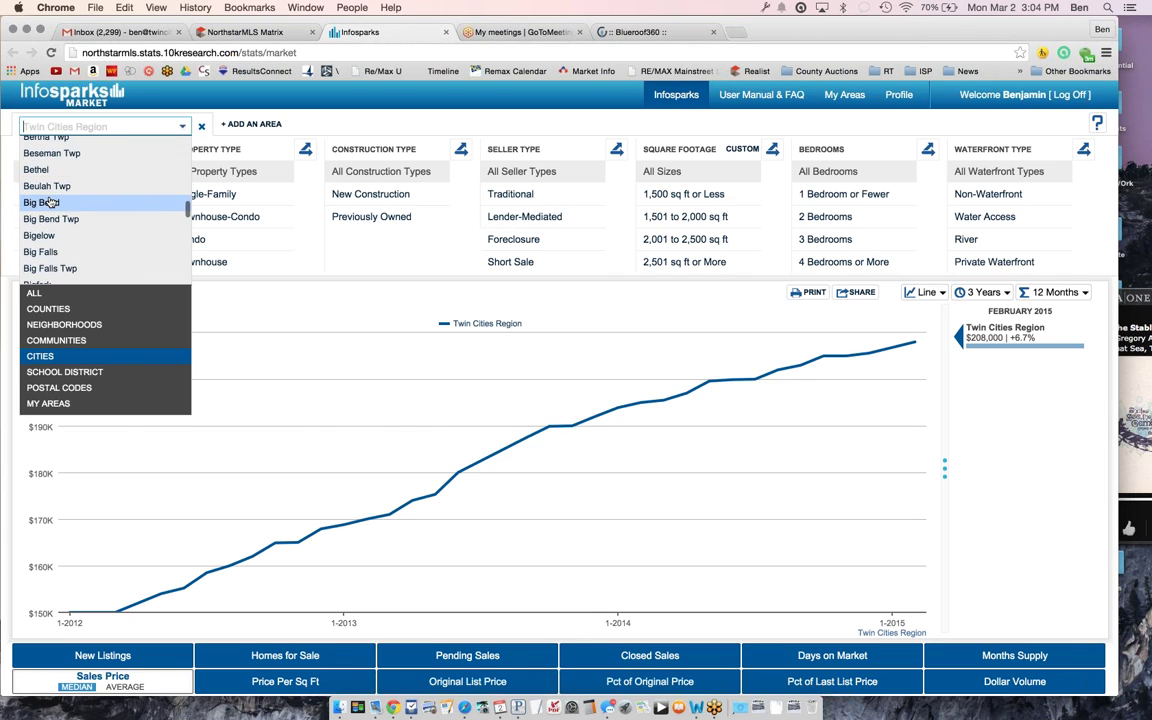
{"action": "scroll", "coordinate": [50, 202], "scroll_direction": "down", "scroll_amount": 8}
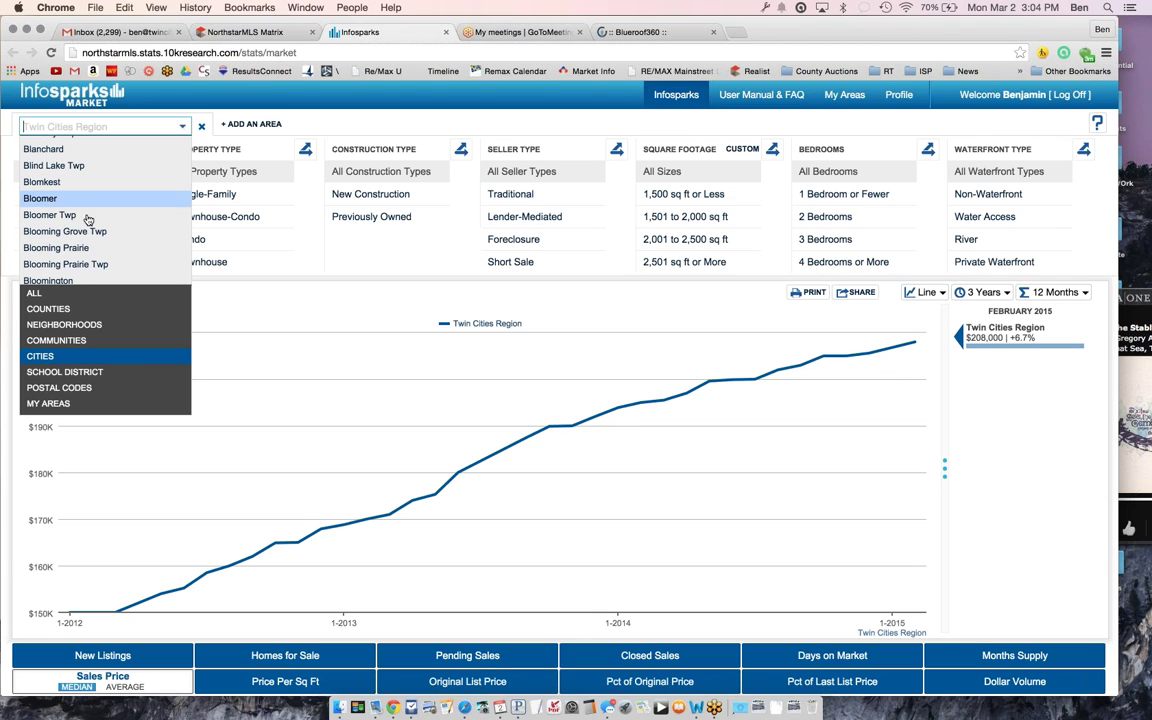
{"action": "scroll", "coordinate": [80, 225], "scroll_direction": "down", "scroll_amount": 1}
{"action": "left_click", "coordinate": [50, 248]}
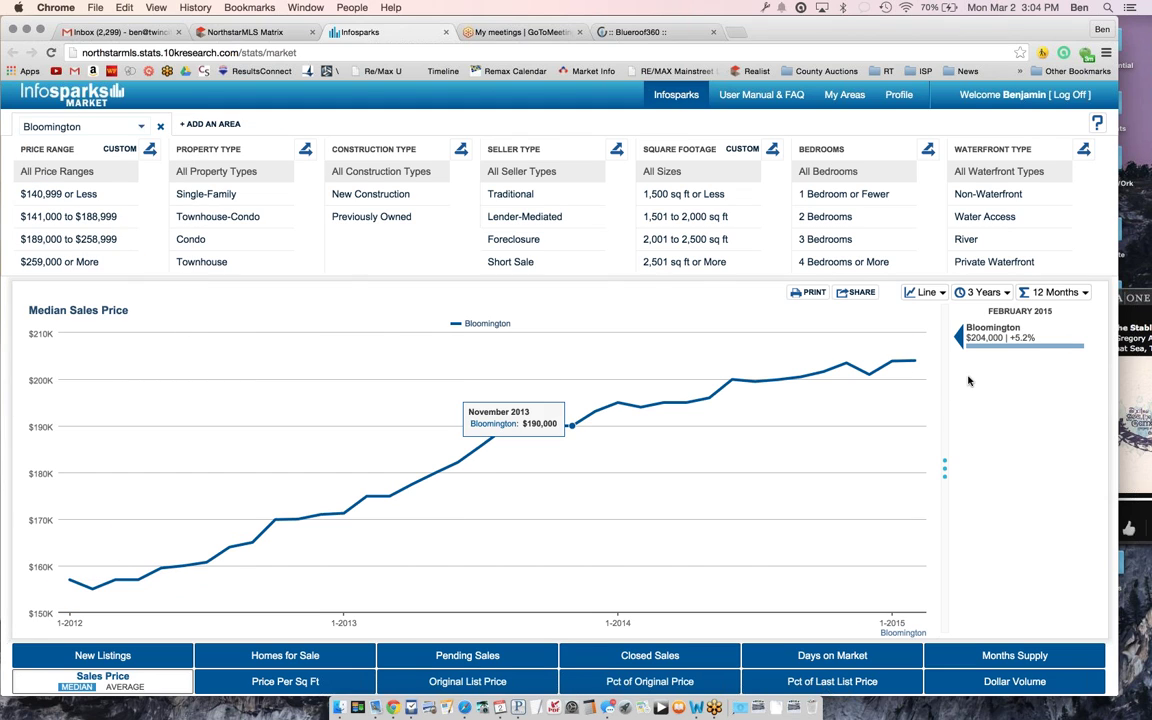
Set the time range of the Bloomington median sales price chart to 1 year
{"action": "left_click", "coordinate": [1007, 293]}
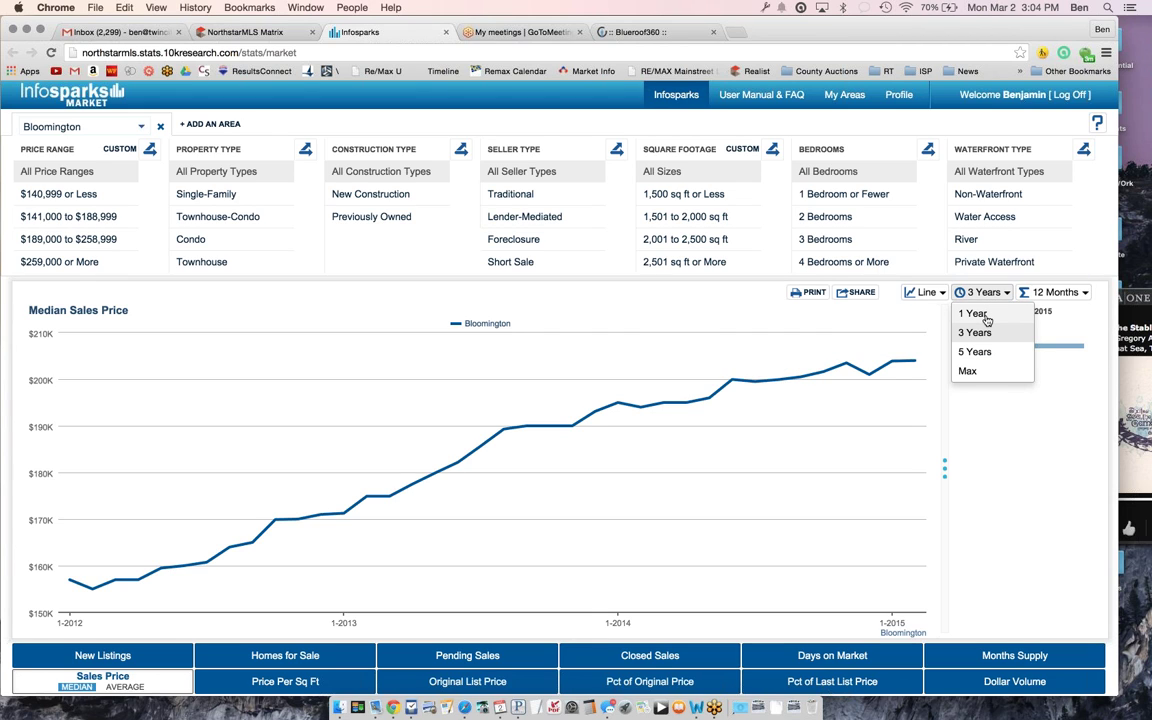
{"action": "left_click", "coordinate": [985, 316]}
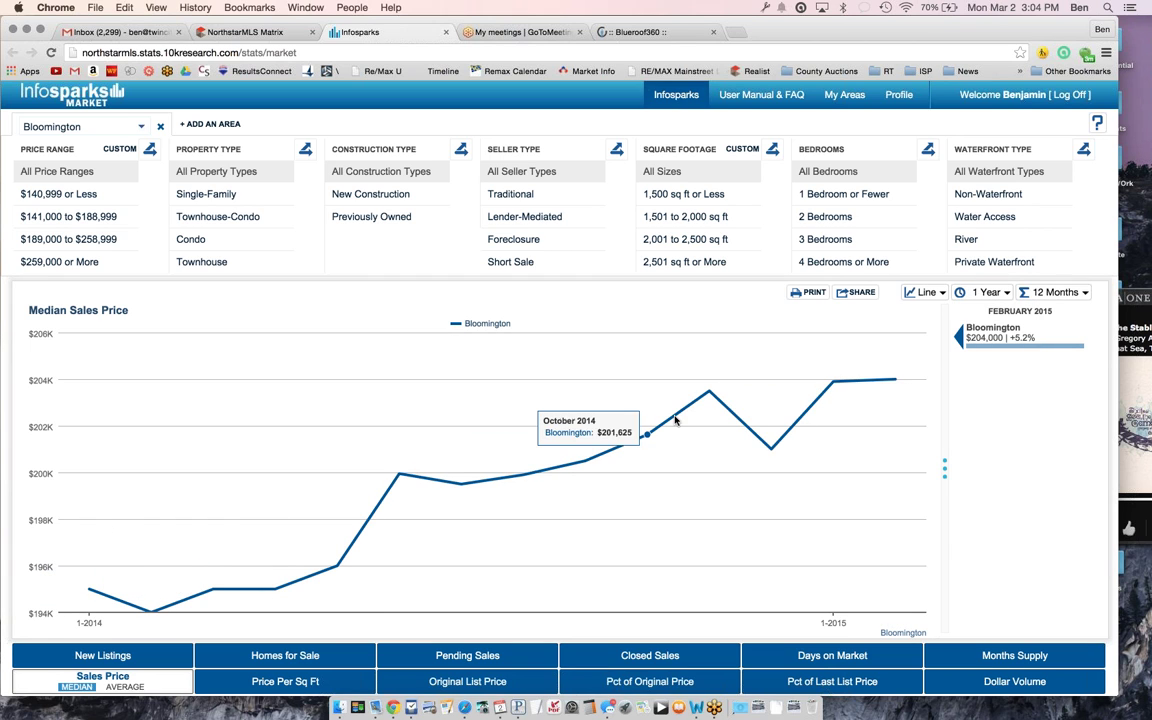
View the Homes for Sale and New Listings charts, then chart the average Sales Price
{"action": "scroll", "coordinate": [821, 367], "scroll_direction": "down", "scroll_amount": 2}
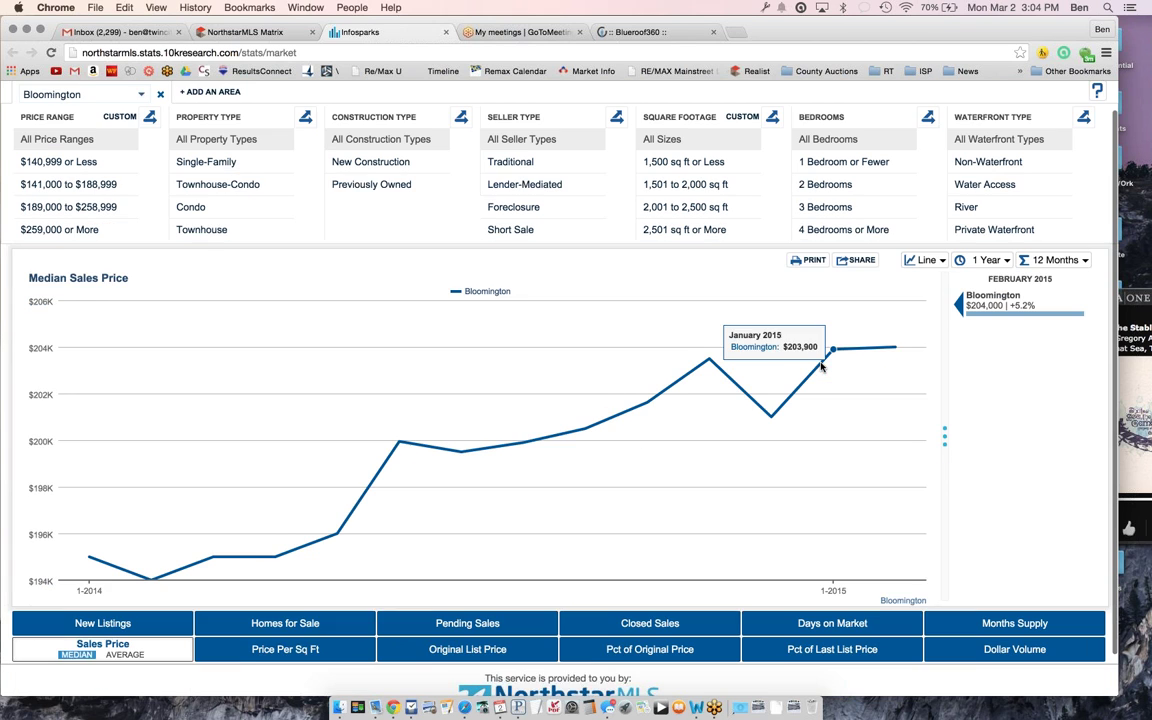
{"action": "left_click", "coordinate": [283, 616]}
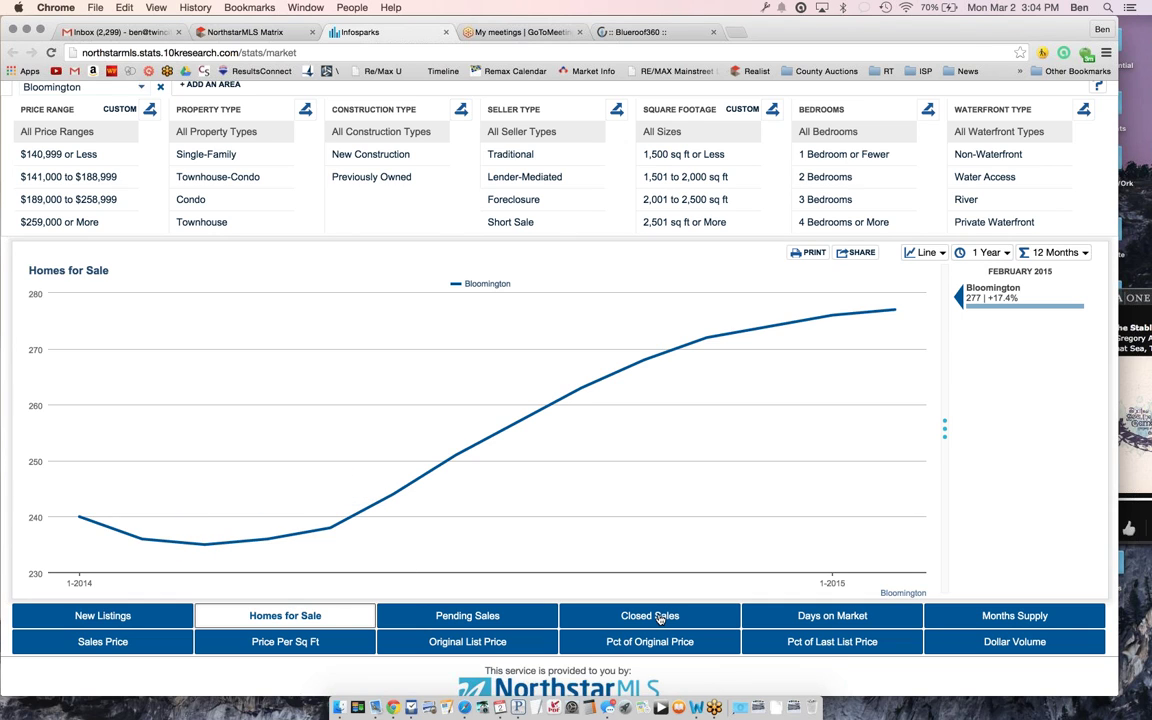
{"action": "left_click", "coordinate": [114, 618]}
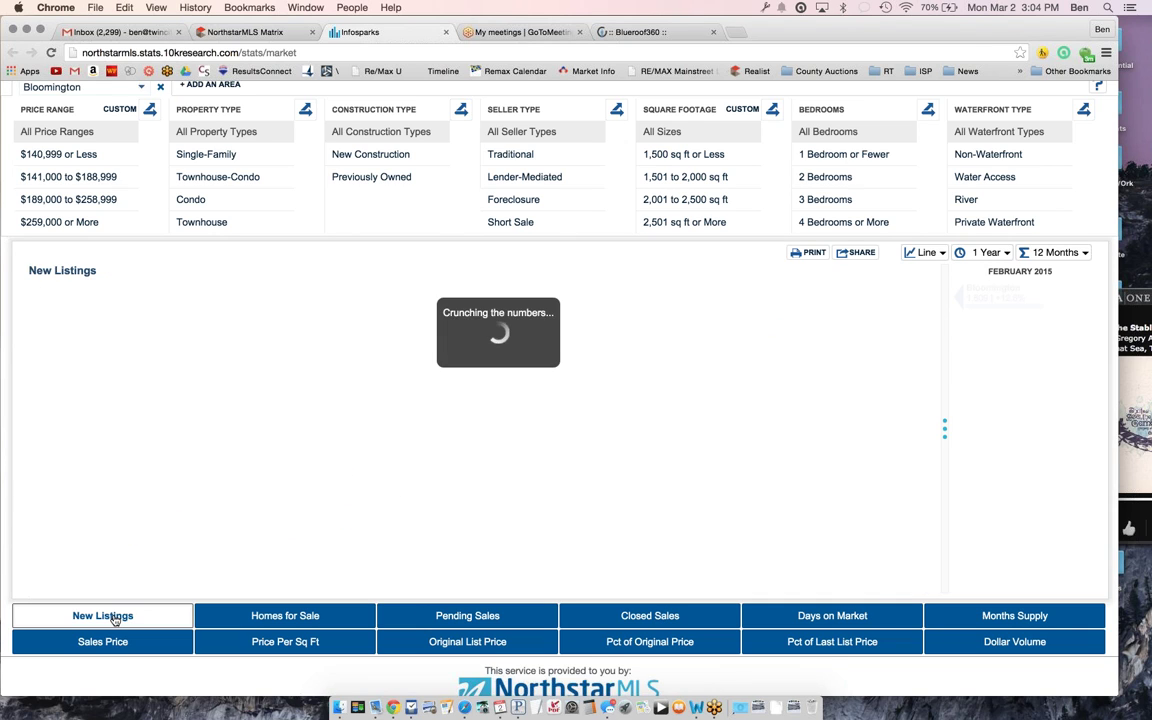
{"action": "left_click", "coordinate": [121, 643]}
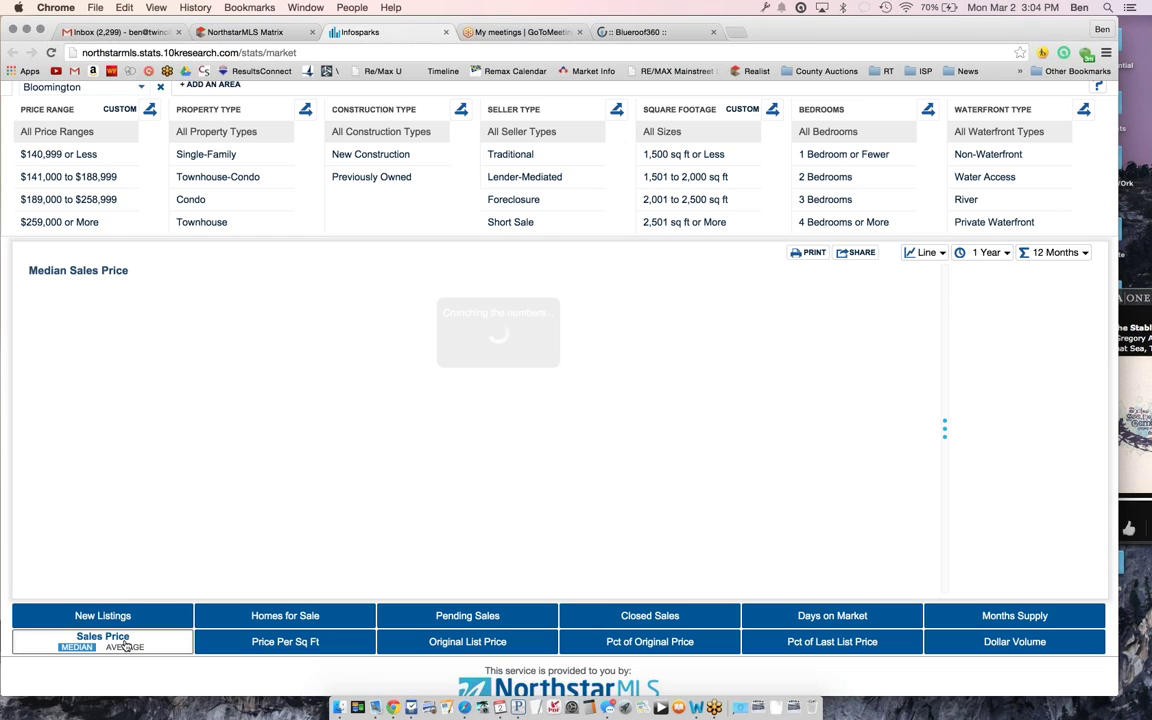
{"action": "left_click", "coordinate": [127, 647]}
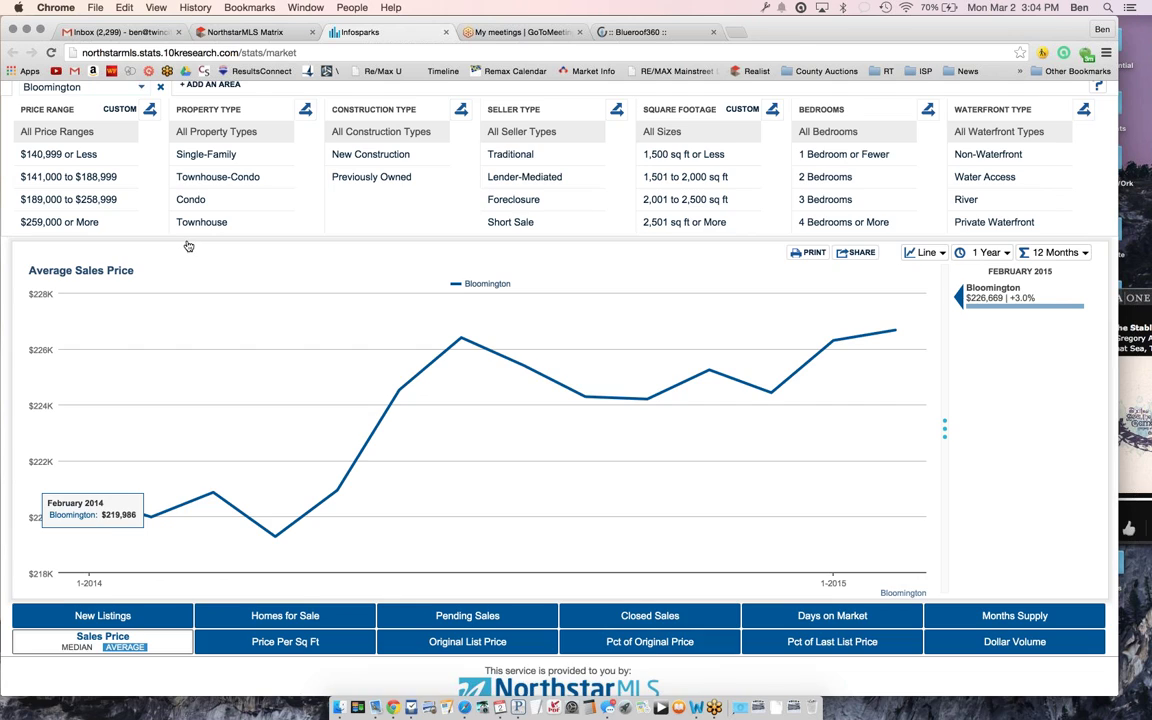
Filter the Bloomington chart to the $189,000 to $258,999 price range and set its time range to 5 years
{"action": "scroll", "coordinate": [188, 246], "scroll_direction": "up", "scroll_amount": 2}
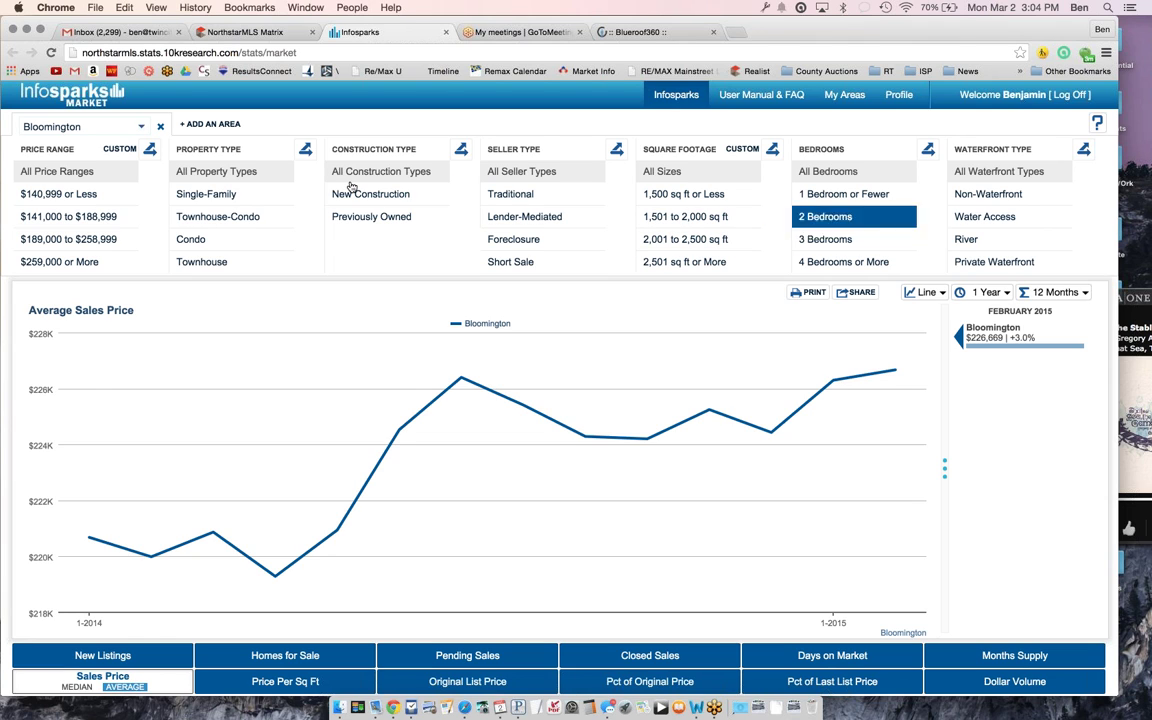
{"action": "left_click", "coordinate": [45, 241]}
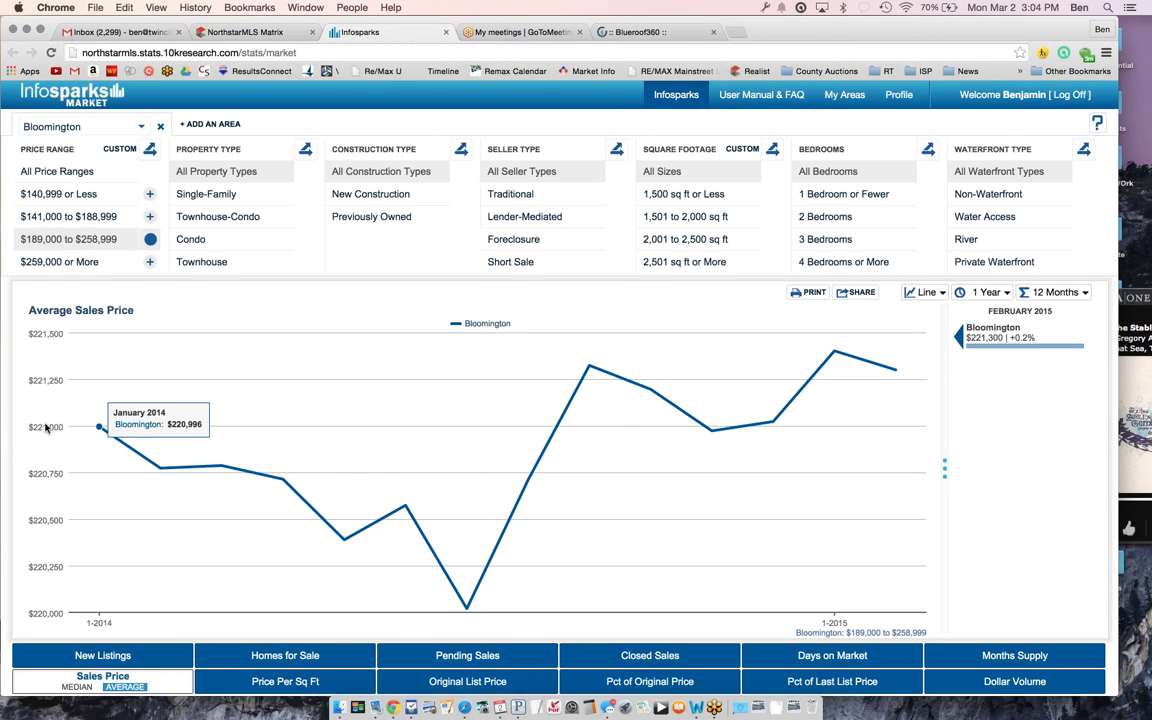
{"action": "left_click", "coordinate": [1005, 293]}
{"action": "left_click", "coordinate": [972, 353]}
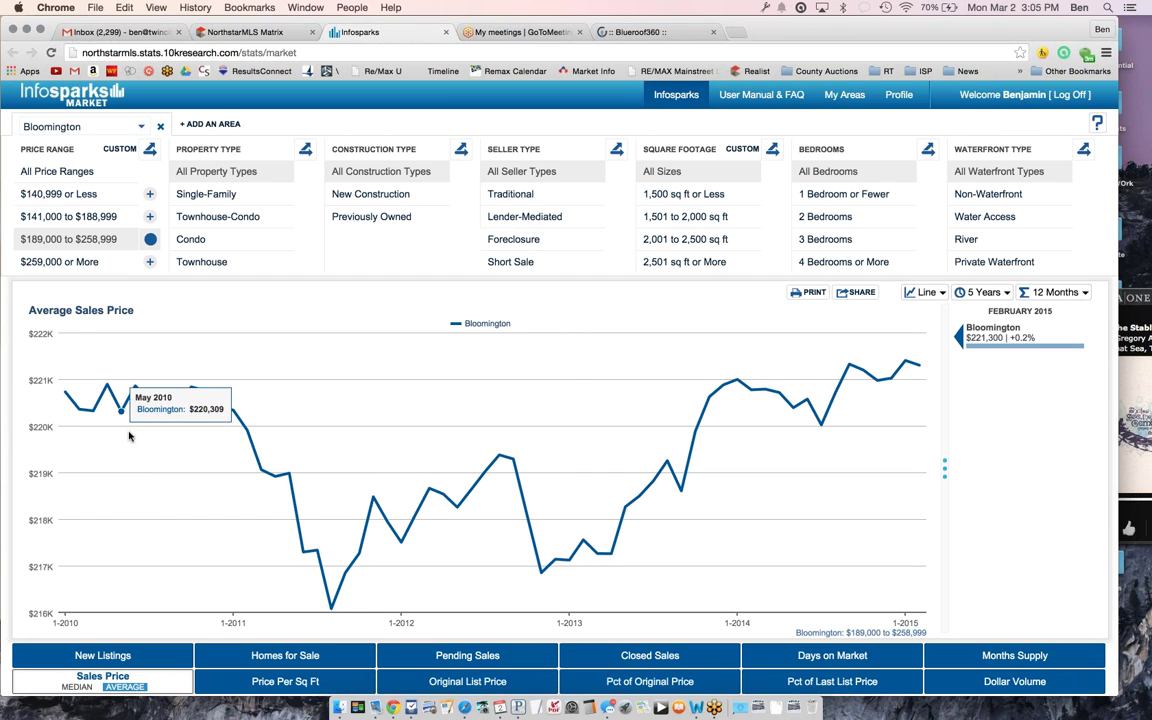
Chart the median Days on Market for Single-Family homes priced at $259,000 or More
{"action": "scroll", "coordinate": [247, 565], "scroll_direction": "down", "scroll_amount": 1}
{"action": "scroll", "coordinate": [247, 565], "scroll_direction": "down", "scroll_amount": 3}
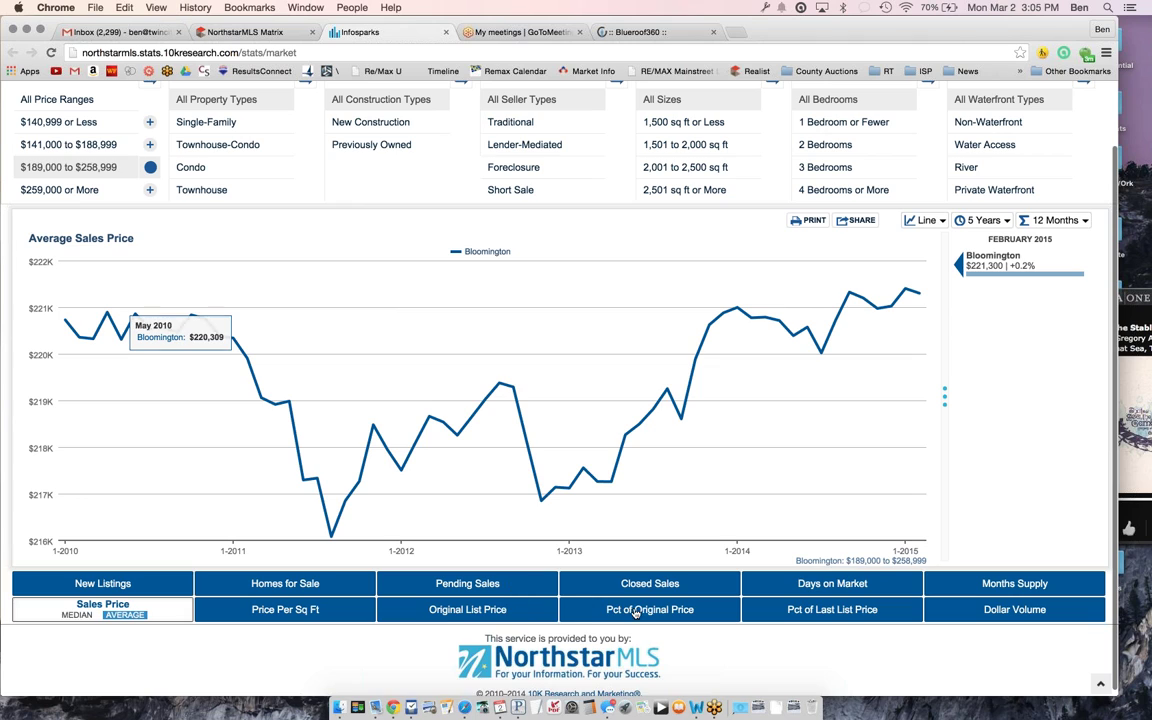
{"action": "left_click", "coordinate": [804, 587]}
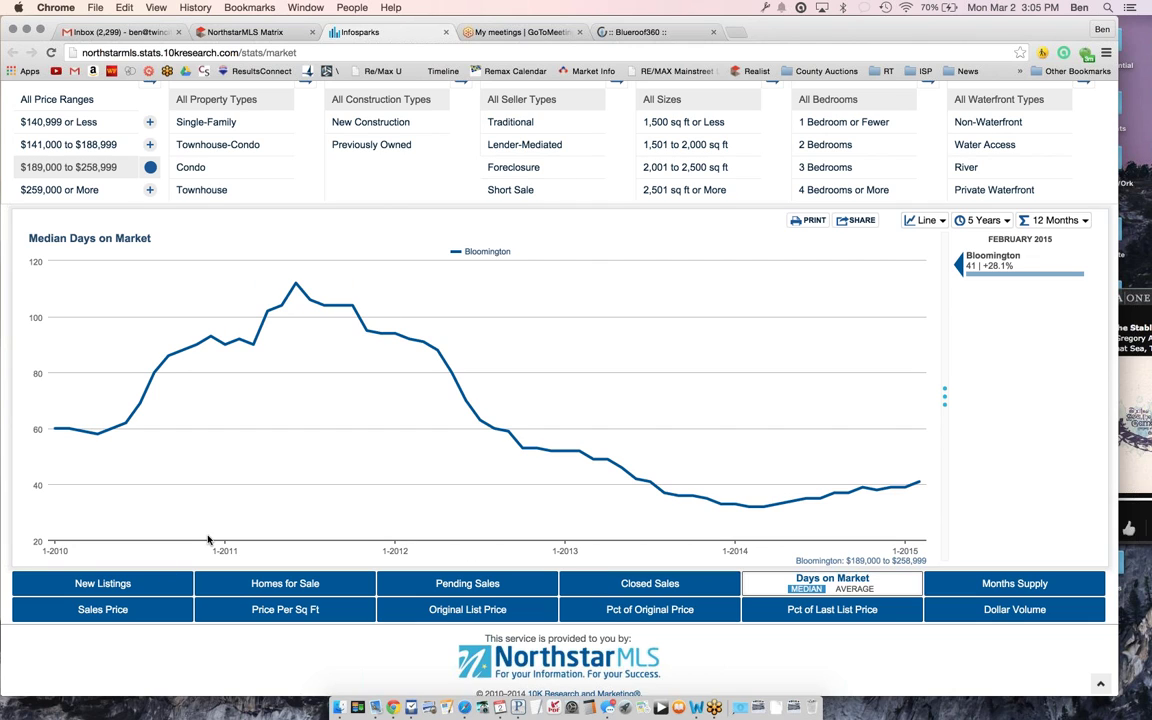
{"action": "left_click", "coordinate": [80, 190]}
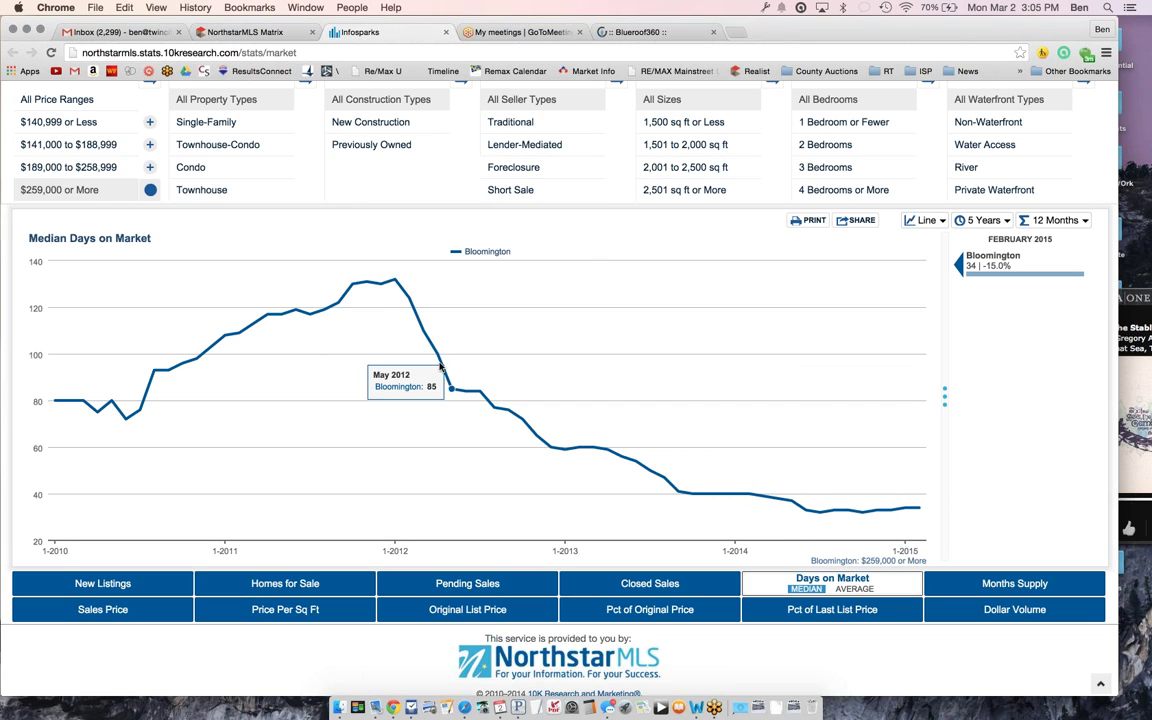
{"action": "scroll", "coordinate": [270, 300], "scroll_direction": "up", "scroll_amount": 2}
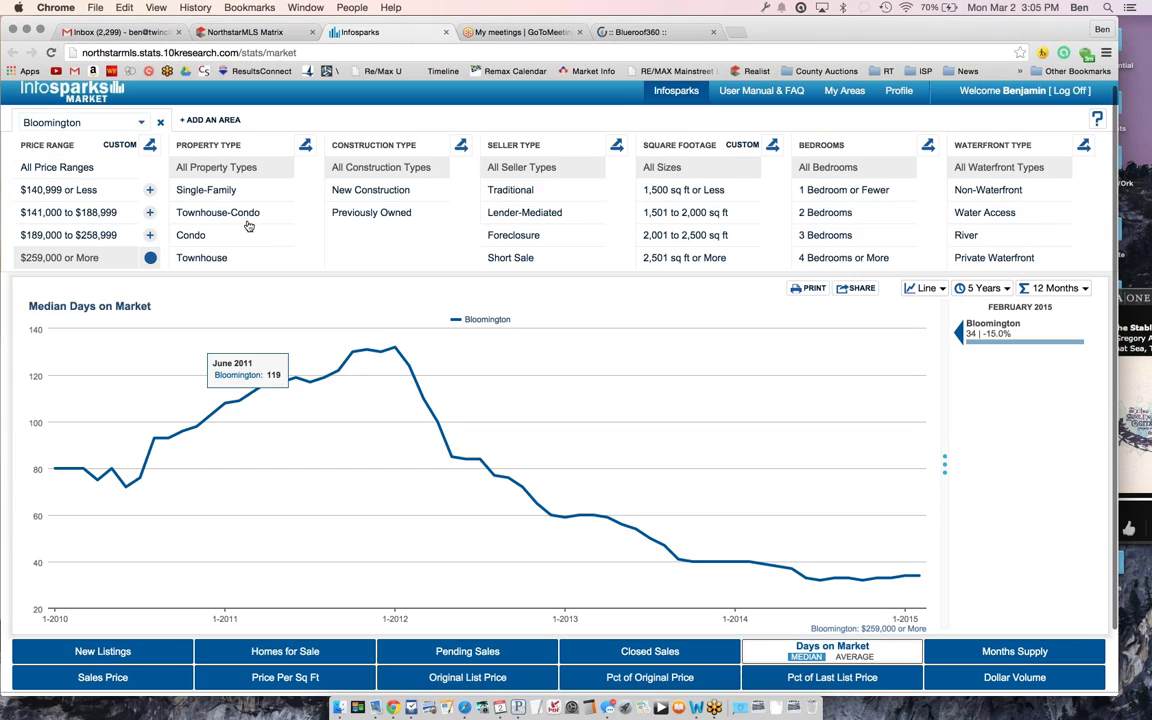
{"action": "left_click", "coordinate": [230, 195]}
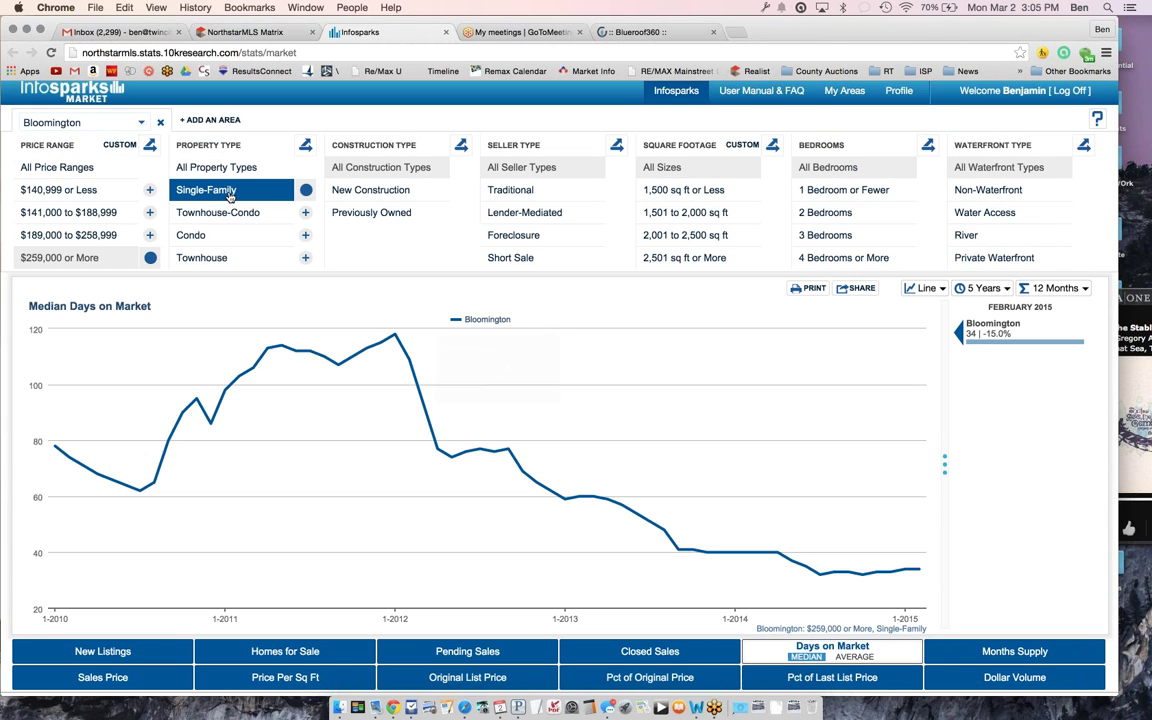
Filter the Bloomington median Days on Market chart to New Construction homes
{"action": "left_click", "coordinate": [343, 190]}
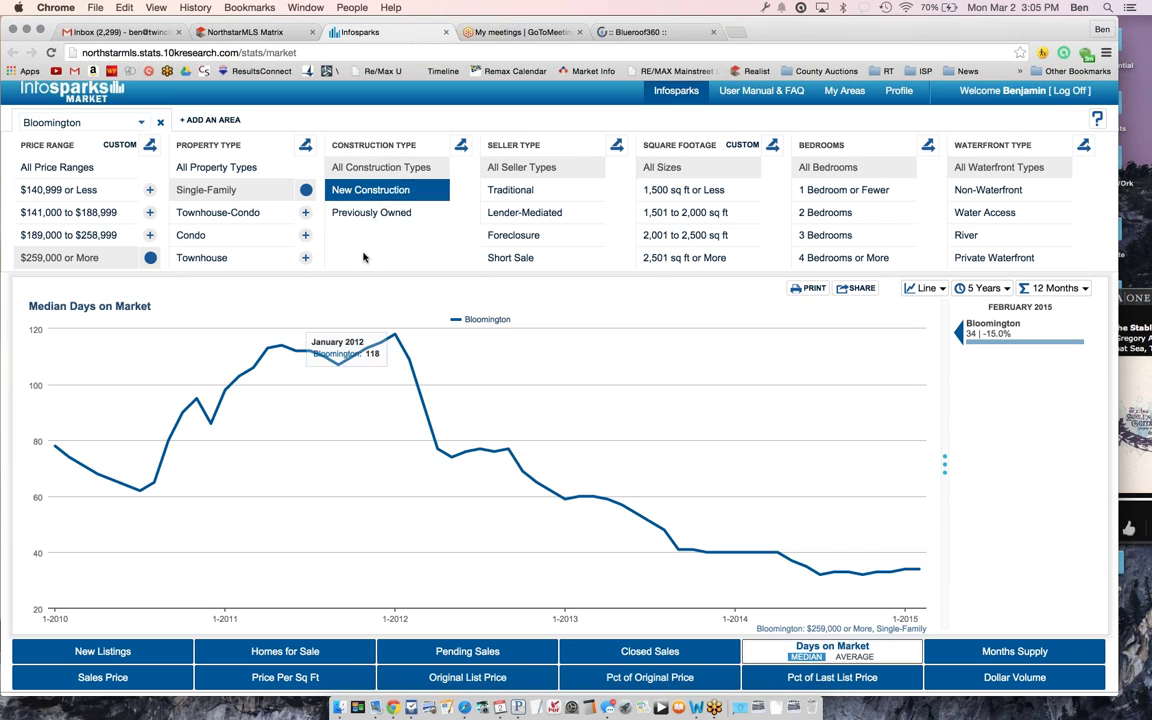
{"action": "left_click", "coordinate": [370, 190]}
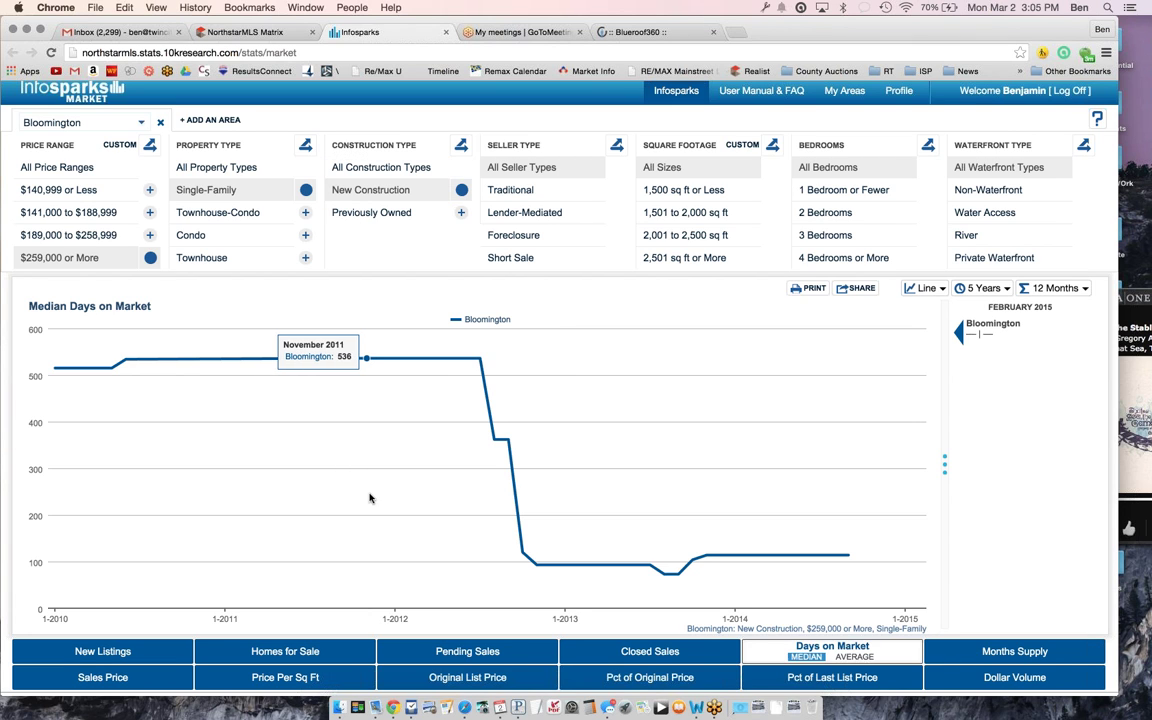
{"action": "scroll", "coordinate": [369, 497], "scroll_direction": "down", "scroll_amount": 2}
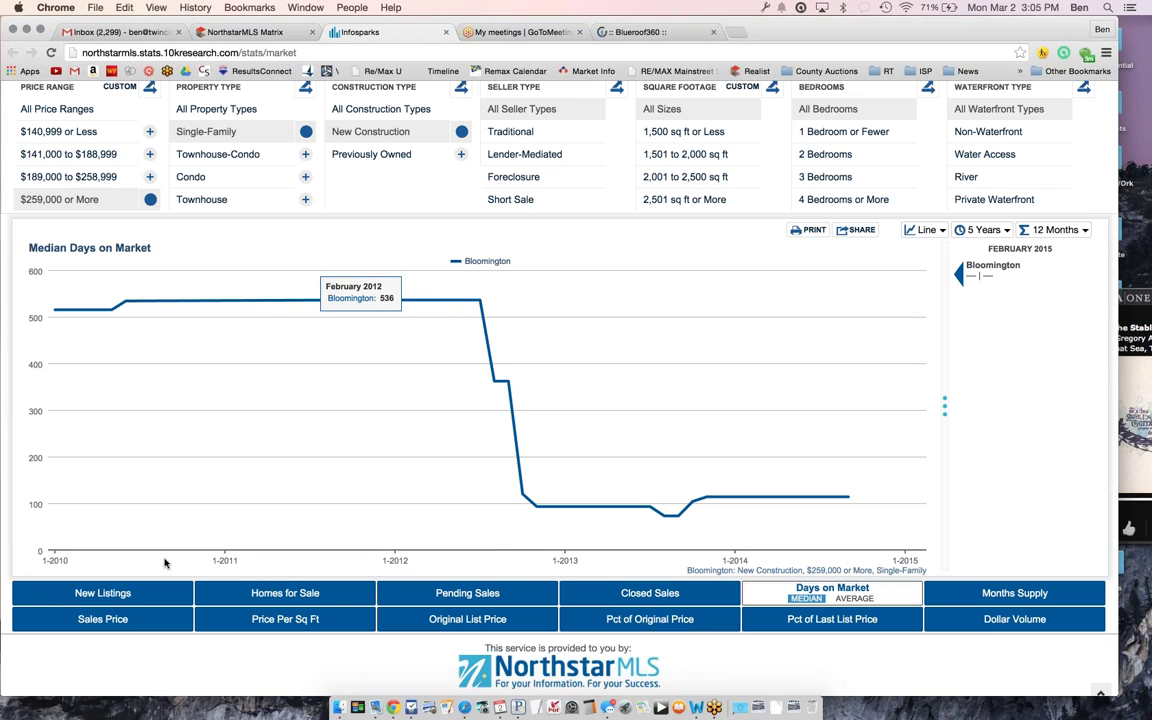
View the New Listings chart for the new-construction homes, then chart their average Sales Price
{"action": "left_click", "coordinate": [105, 594]}
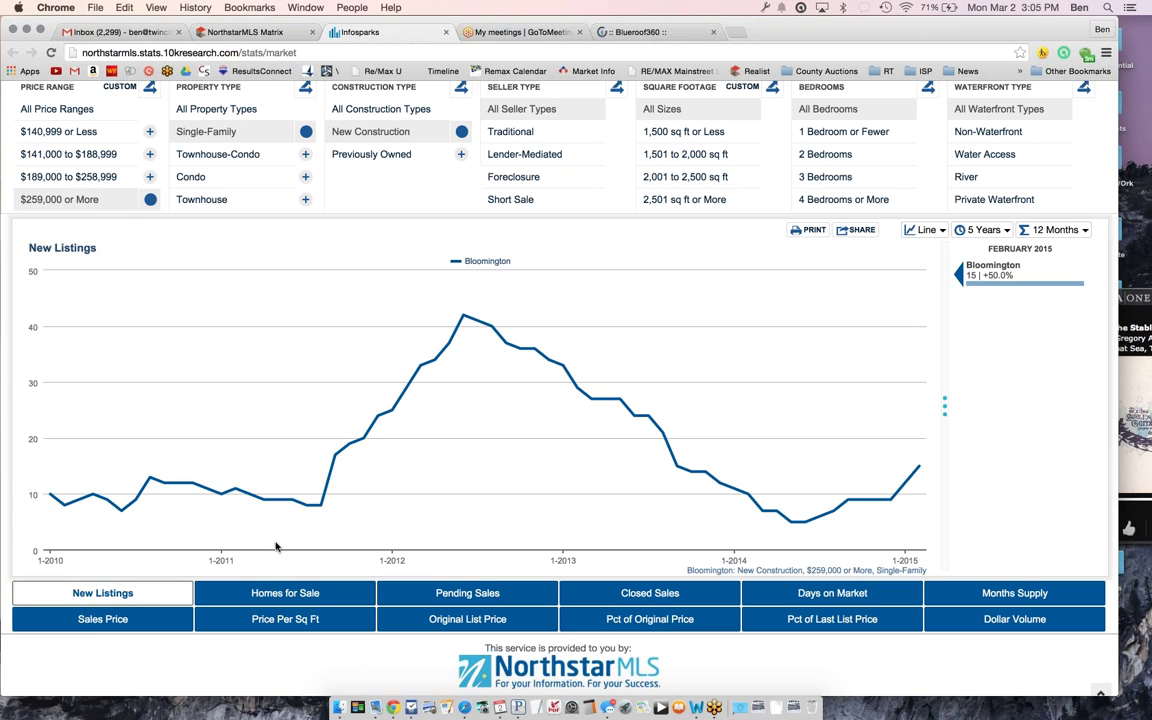
{"action": "left_click", "coordinate": [139, 619]}
{"action": "scroll", "coordinate": [477, 260], "scroll_direction": "up", "scroll_amount": 1}
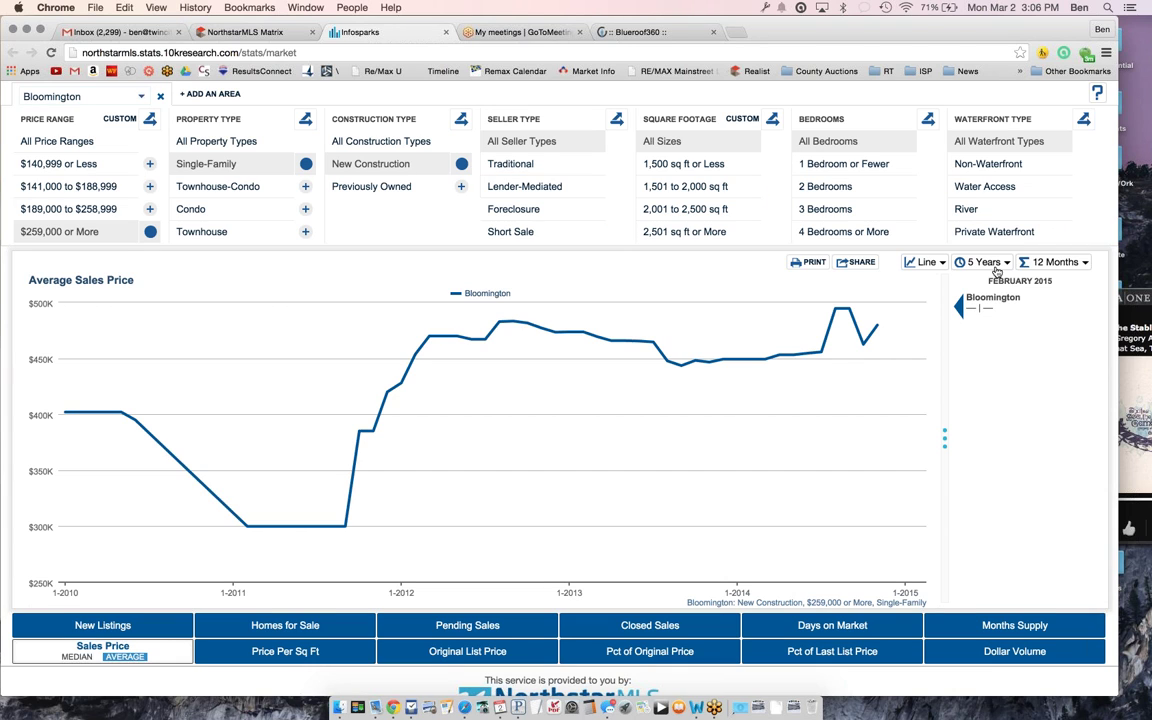
Display the average sales price as a bar chart, then return it to a line chart
{"action": "left_click", "coordinate": [928, 263]}
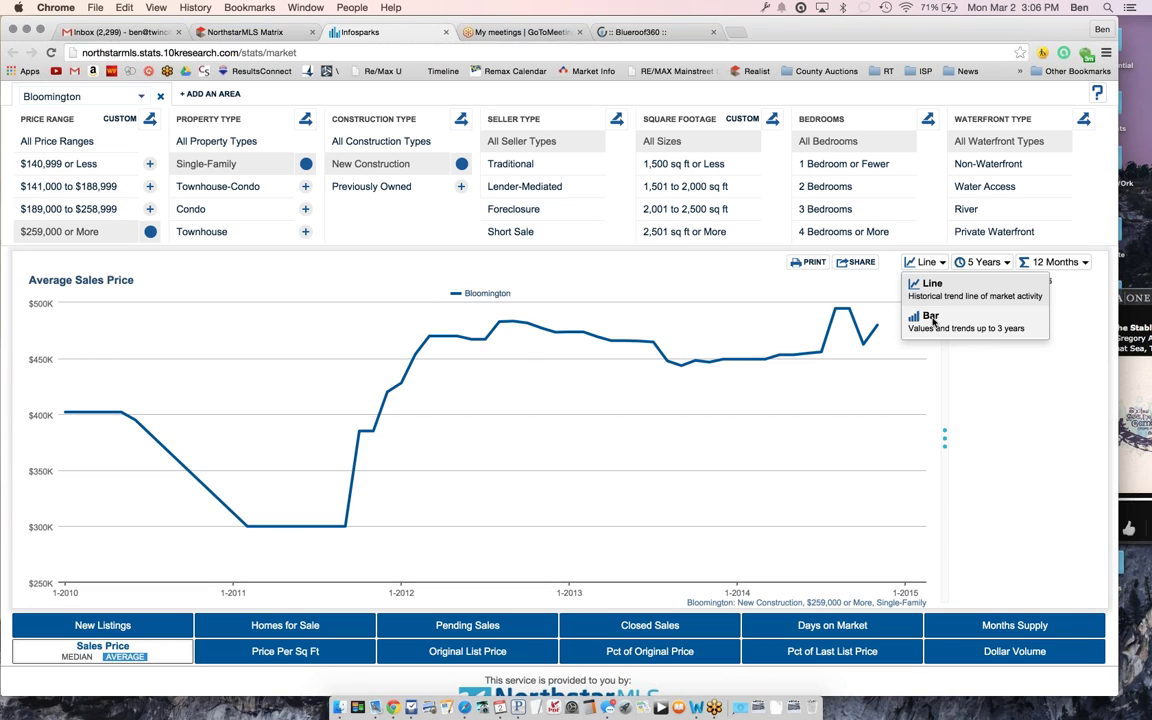
{"action": "left_click", "coordinate": [930, 319]}
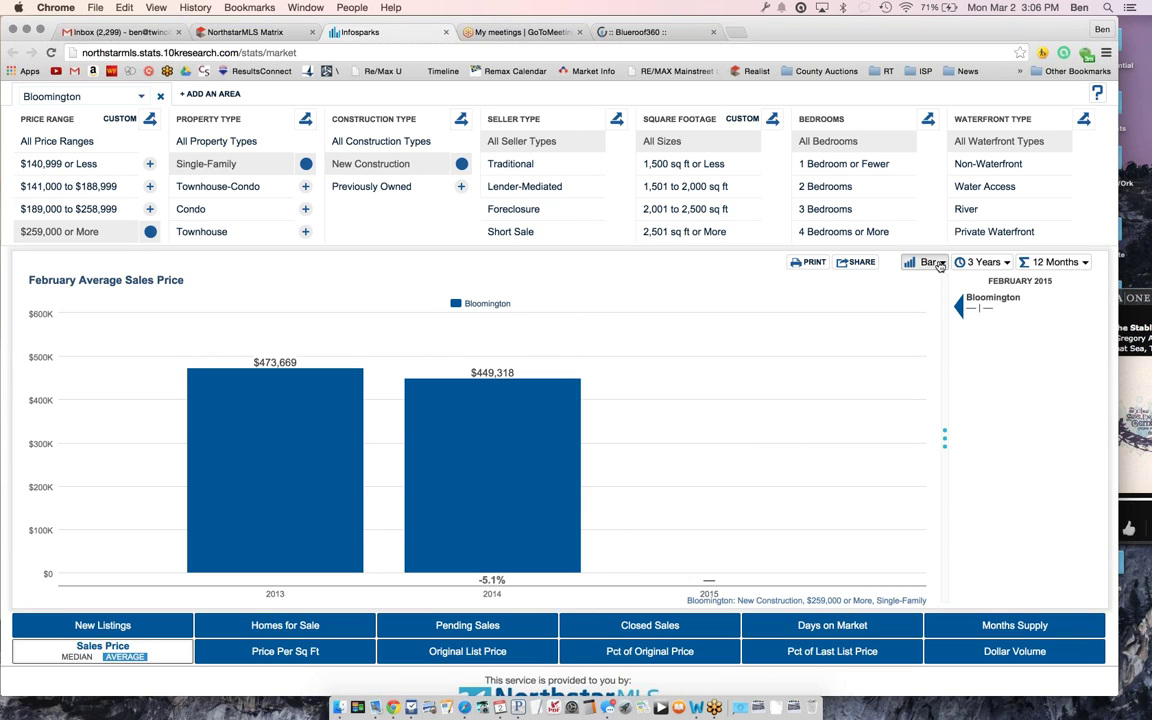
{"action": "left_click", "coordinate": [928, 263]}
{"action": "left_click", "coordinate": [931, 287]}
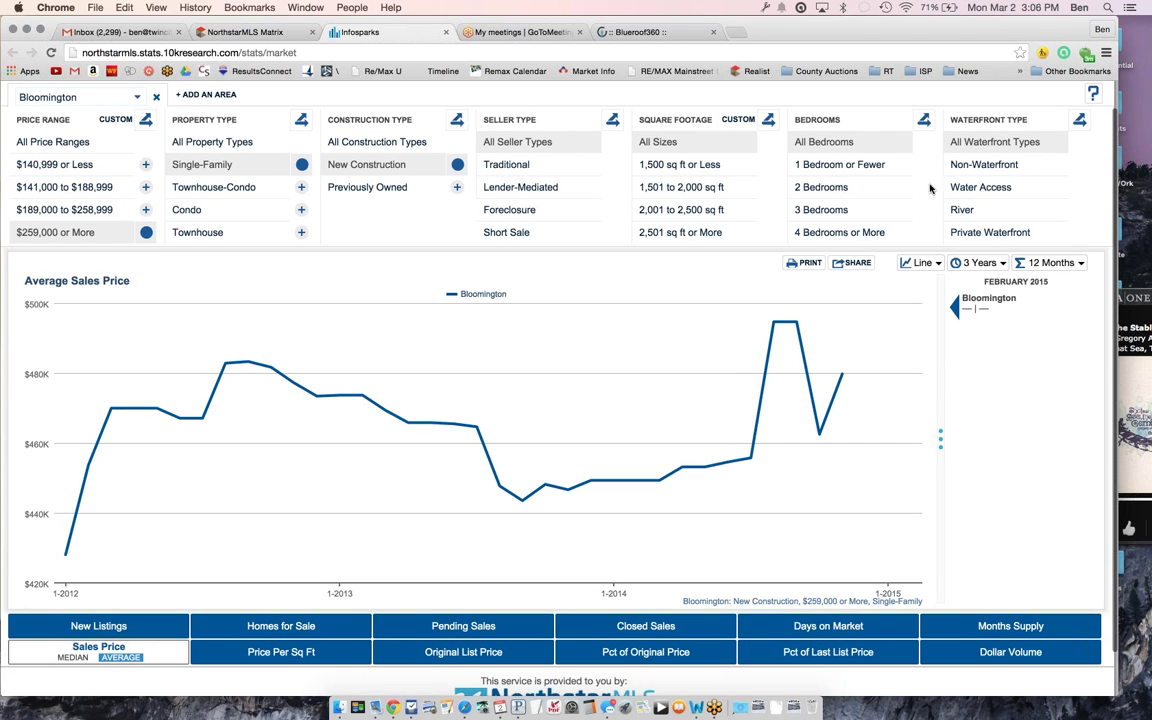
Filter the average sales price chart to 3 Bedrooms and look over the cities available as areas
{"action": "left_click", "coordinate": [830, 210]}
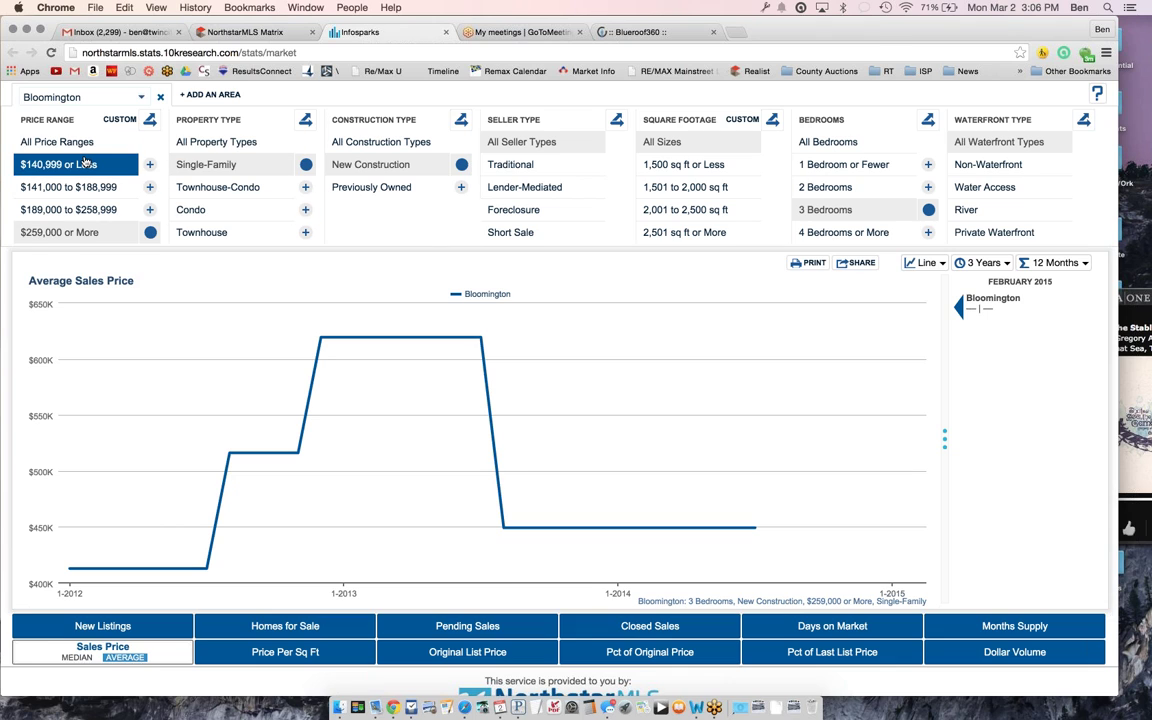
{"action": "scroll", "coordinate": [110, 150], "scroll_direction": "up", "scroll_amount": 1}
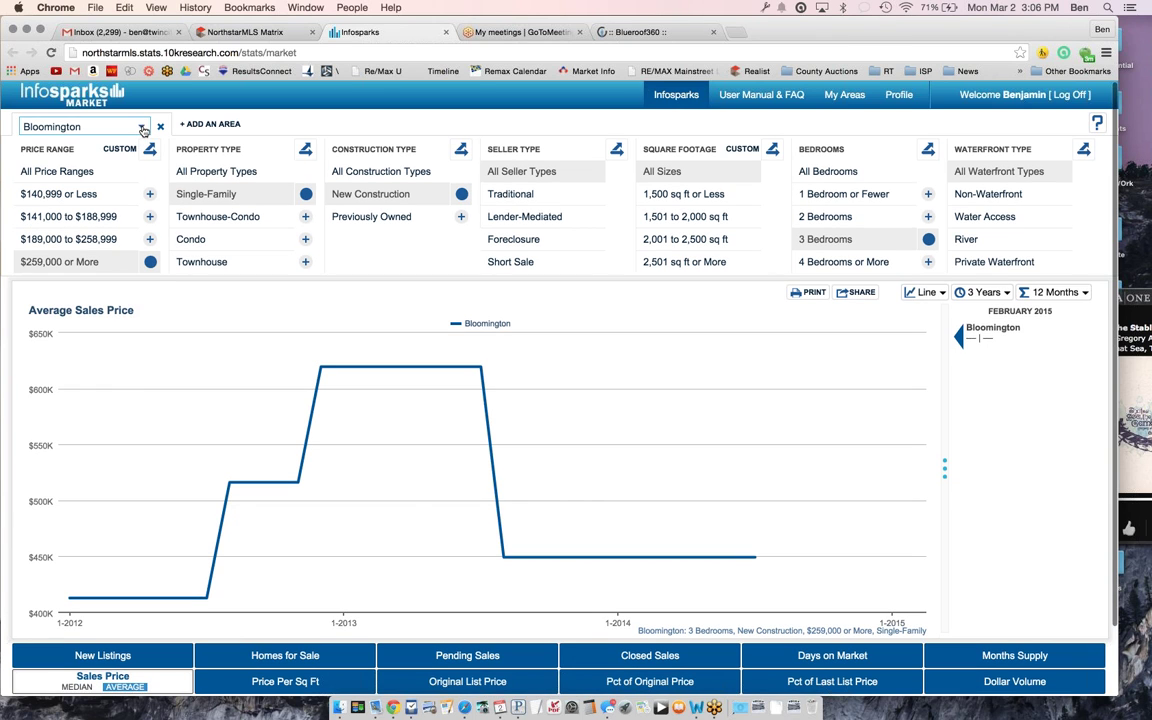
{"action": "left_click", "coordinate": [143, 130]}
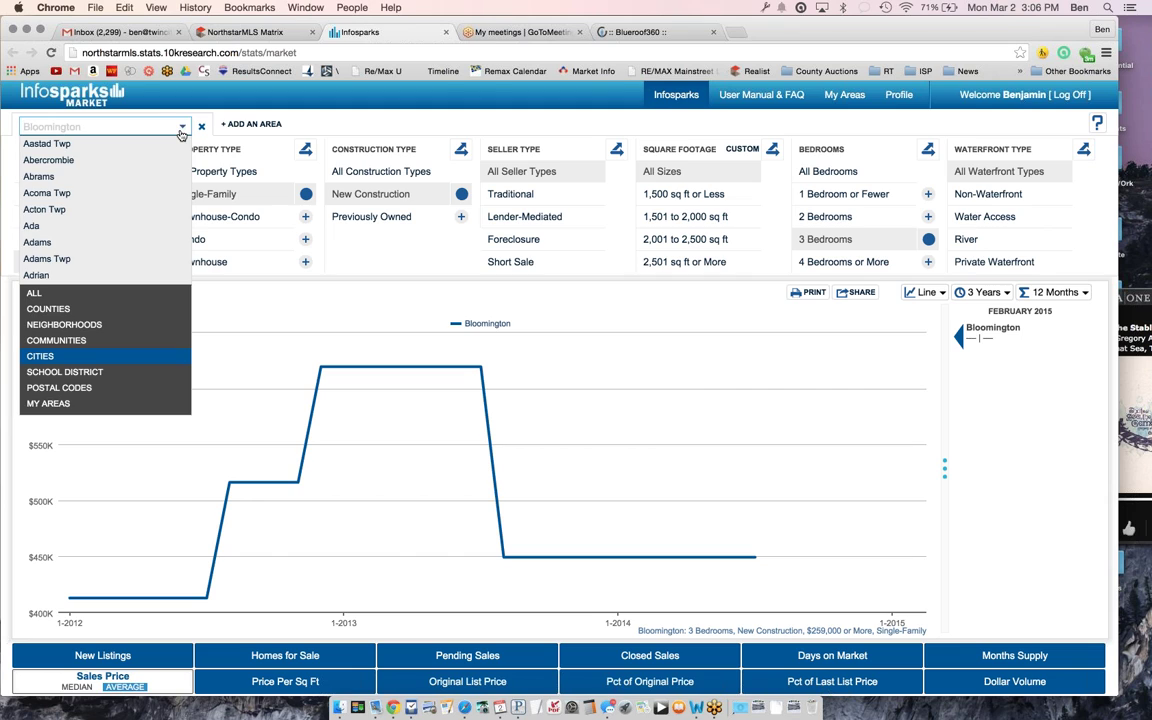
{"action": "left_click", "coordinate": [165, 124]}
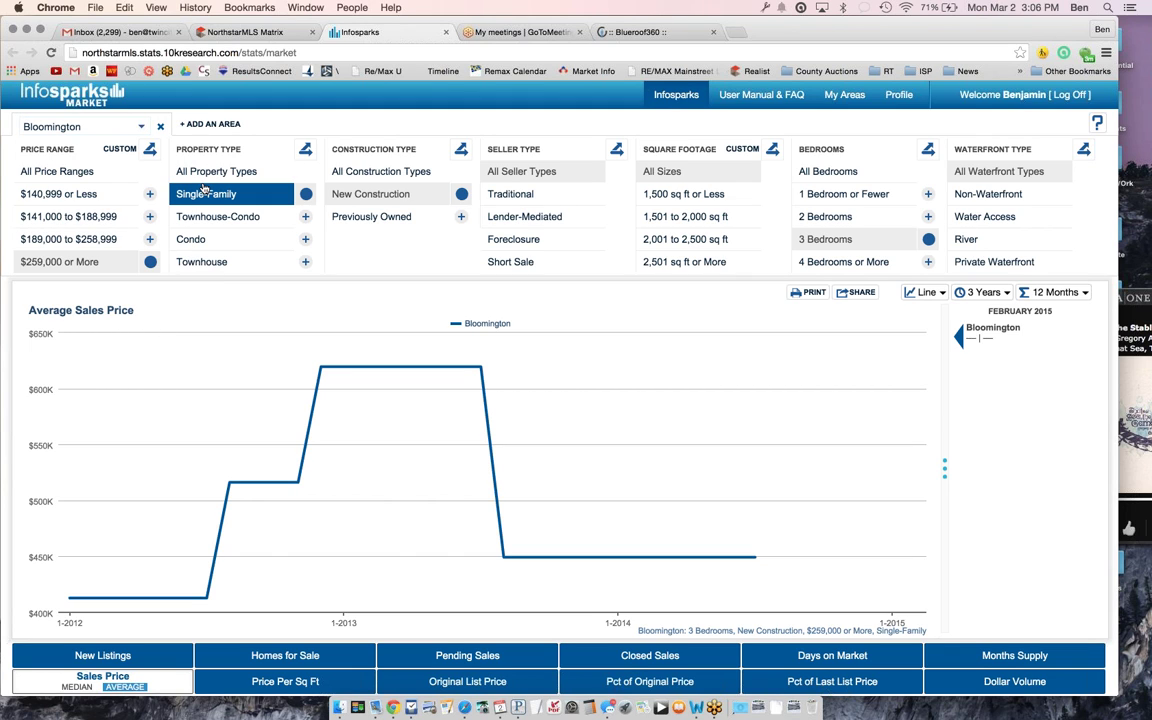
Review the Share Options for the Bloomington average sales price chart and close them
{"action": "scroll", "coordinate": [345, 304], "scroll_direction": "down", "scroll_amount": 3}
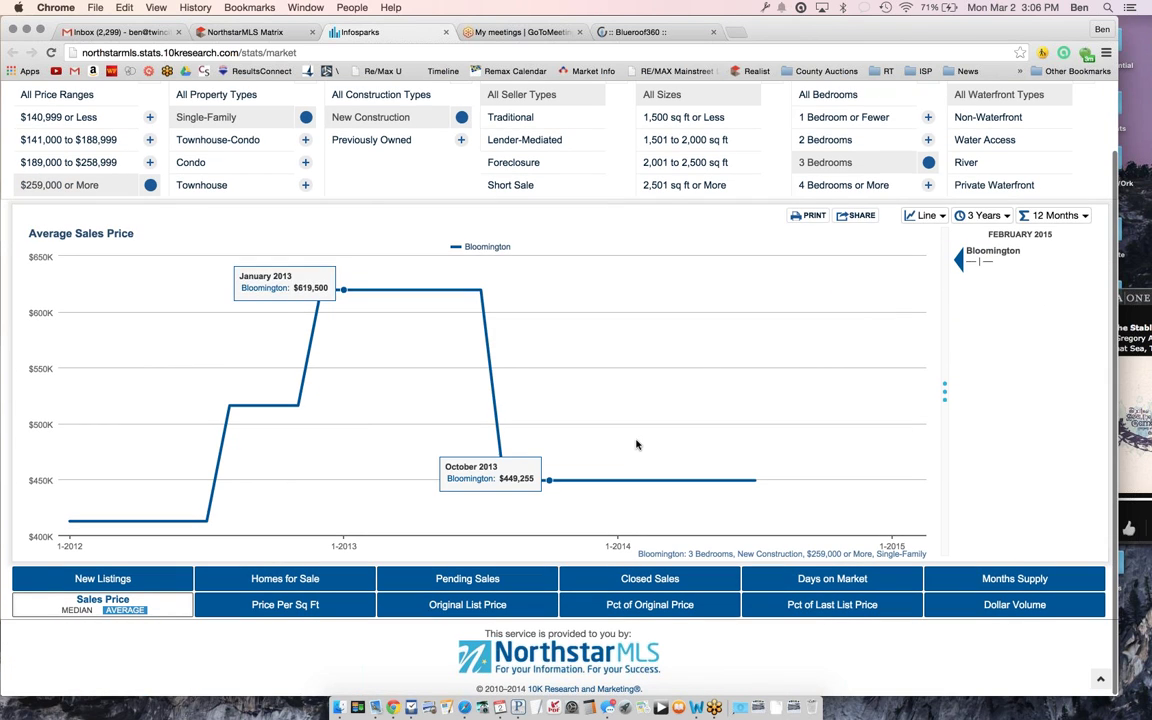
{"action": "scroll", "coordinate": [779, 480], "scroll_direction": "up", "scroll_amount": 3}
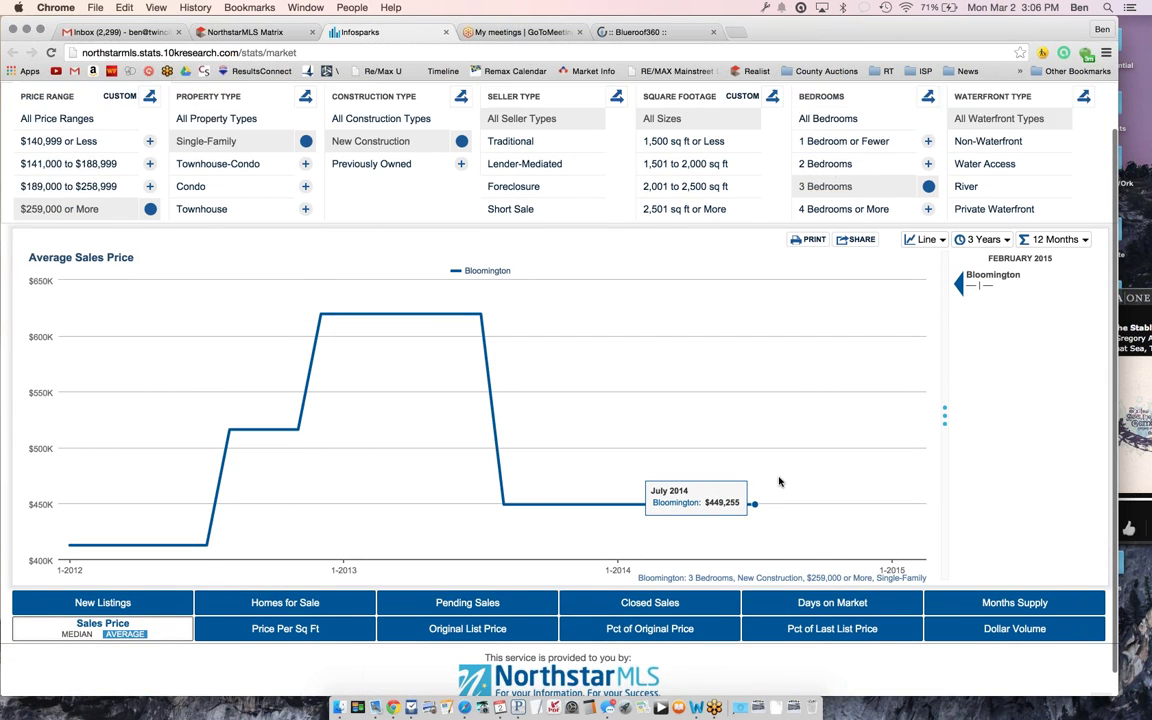
{"action": "left_click", "coordinate": [855, 289]}
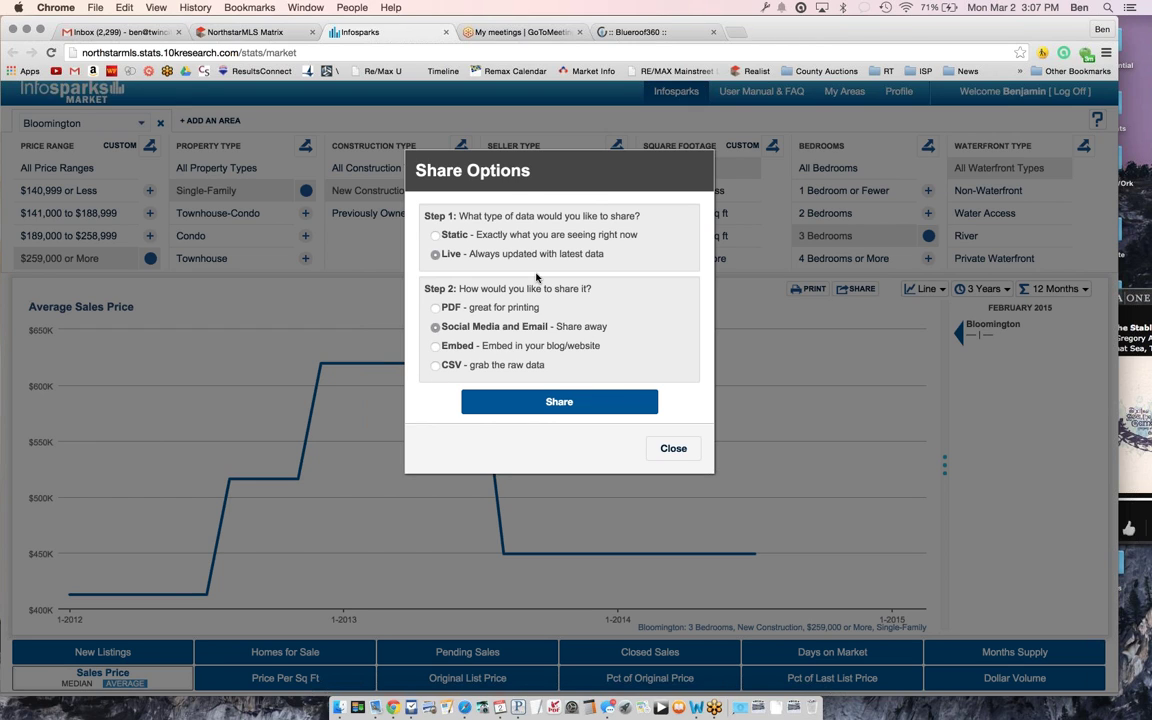
{"action": "left_click", "coordinate": [670, 450]}
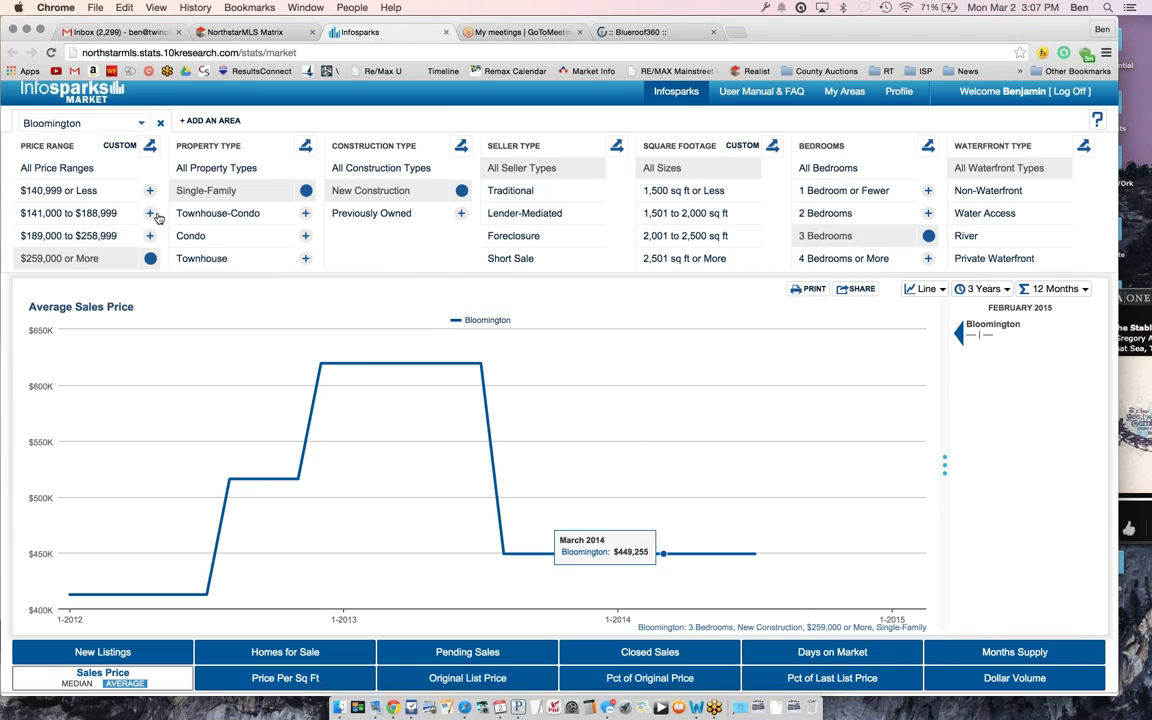
Change the charted area to the Bryn Mawr neighborhood and filter it to the $238,999 or Less price range
{"action": "left_click", "coordinate": [140, 132]}
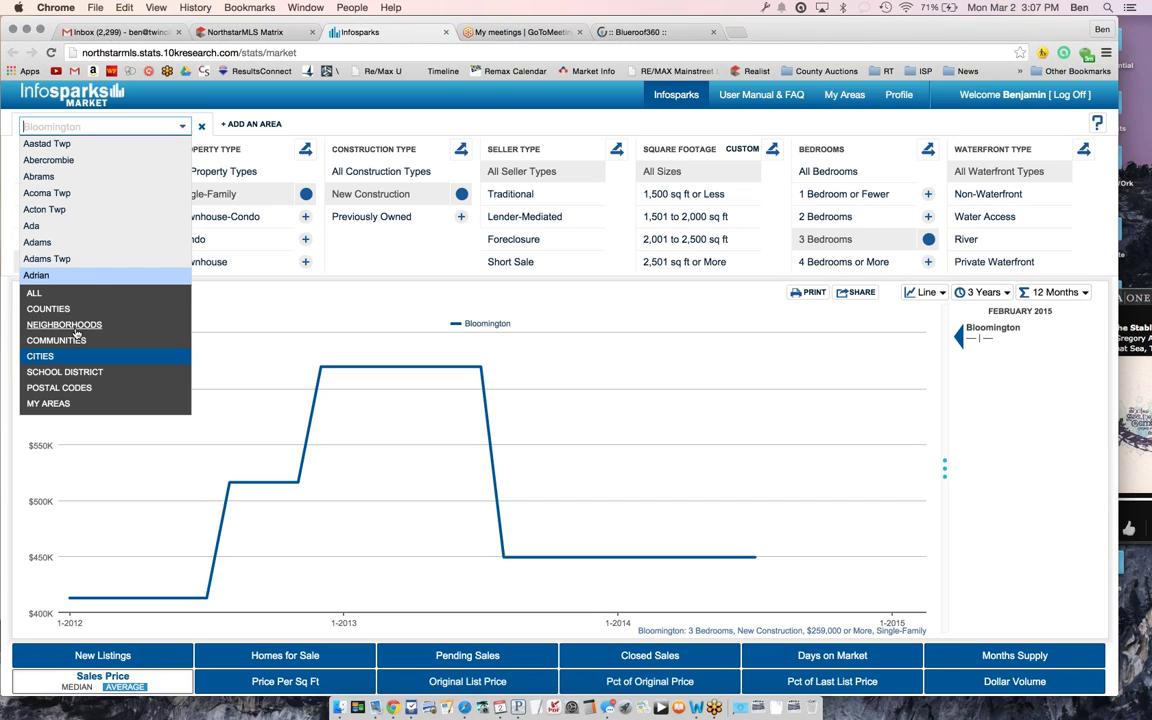
{"action": "left_click", "coordinate": [73, 324]}
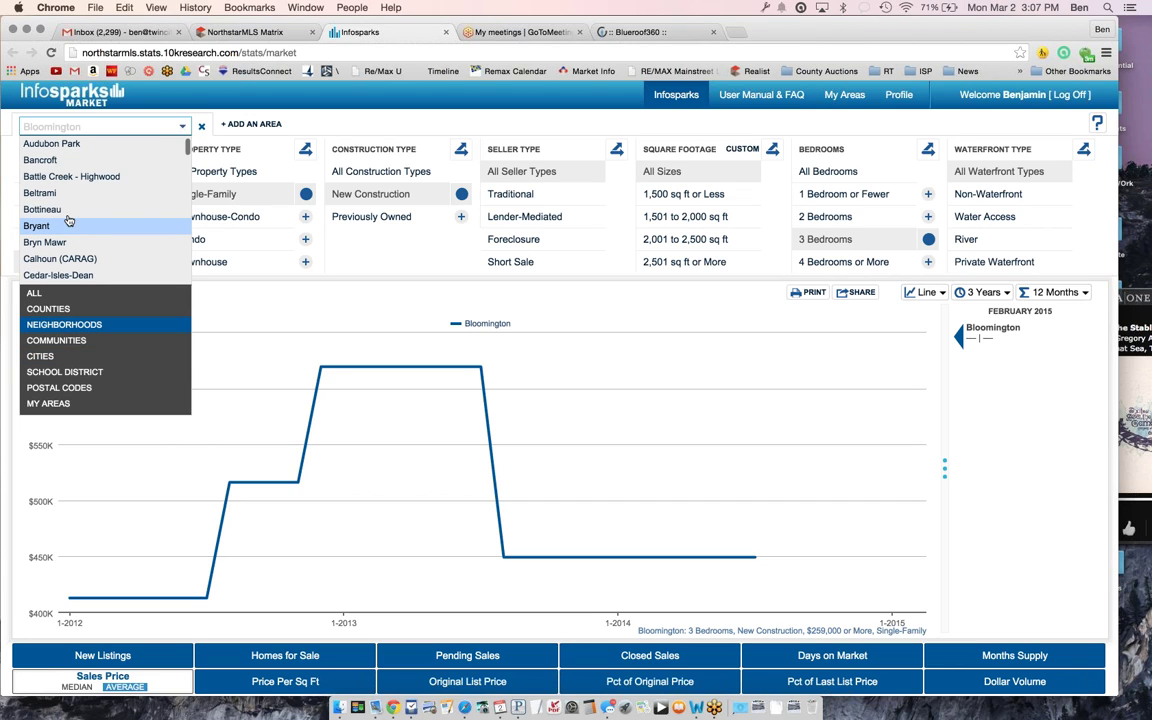
{"action": "left_click", "coordinate": [45, 242]}
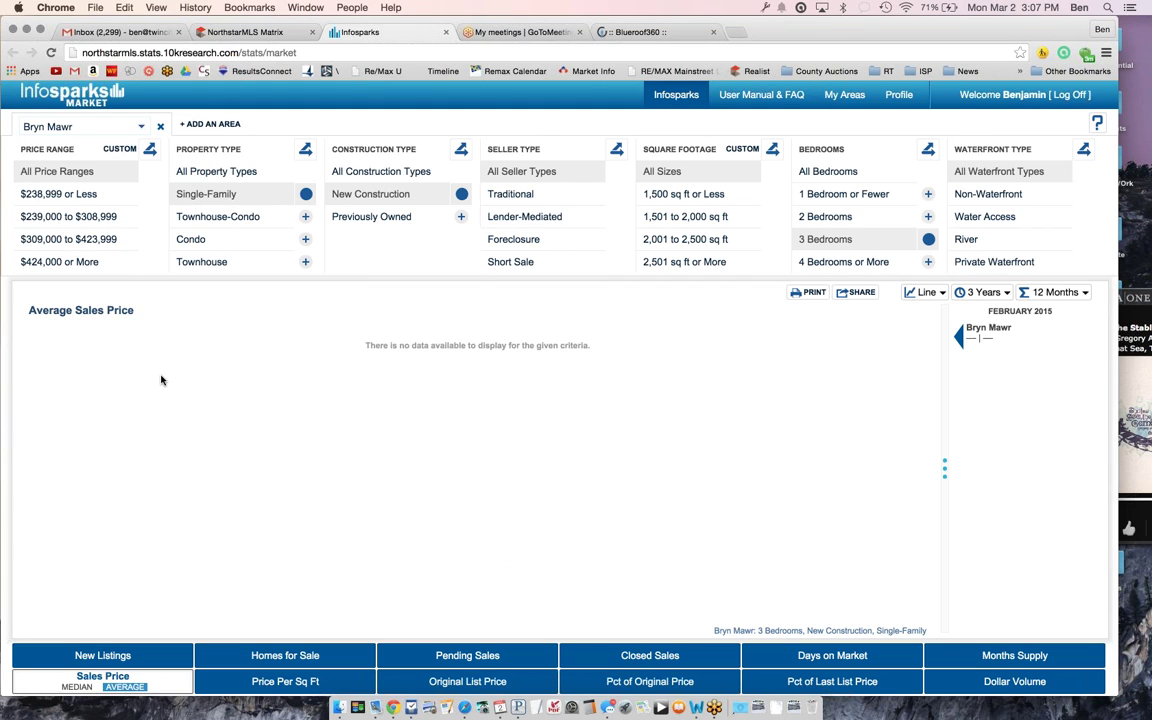
{"action": "left_click", "coordinate": [57, 194]}
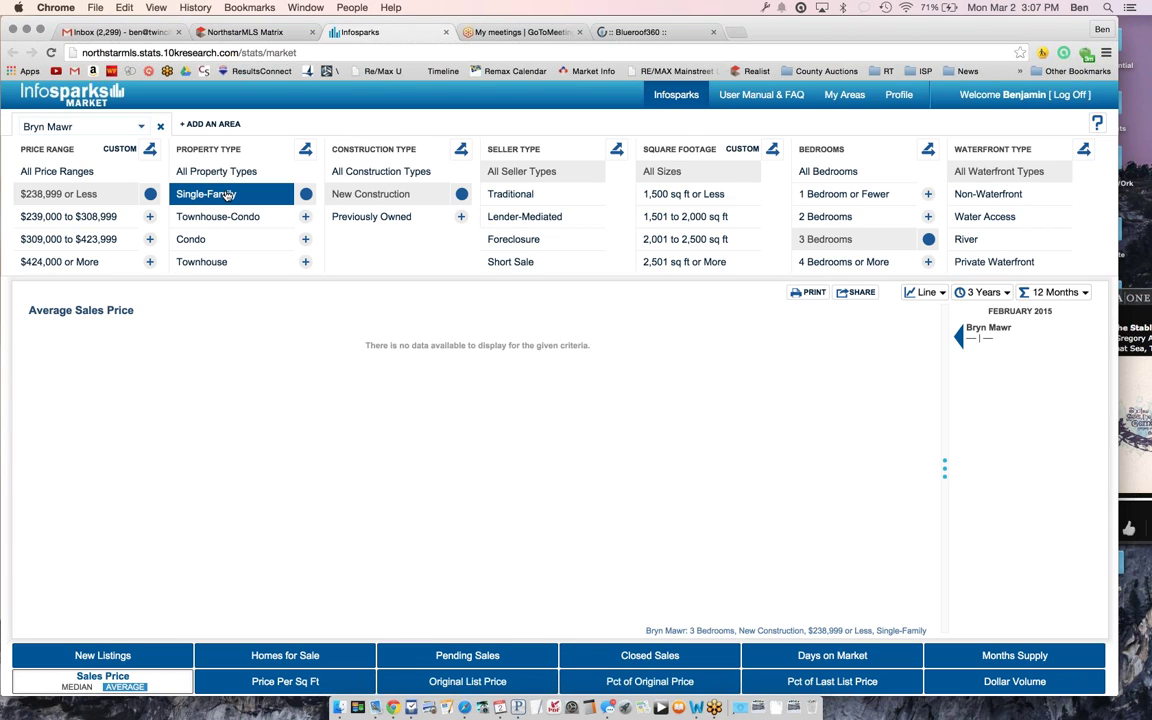
Switch the Bryn Mawr Sales Price chart to median values
{"action": "left_click", "coordinate": [139, 130]}
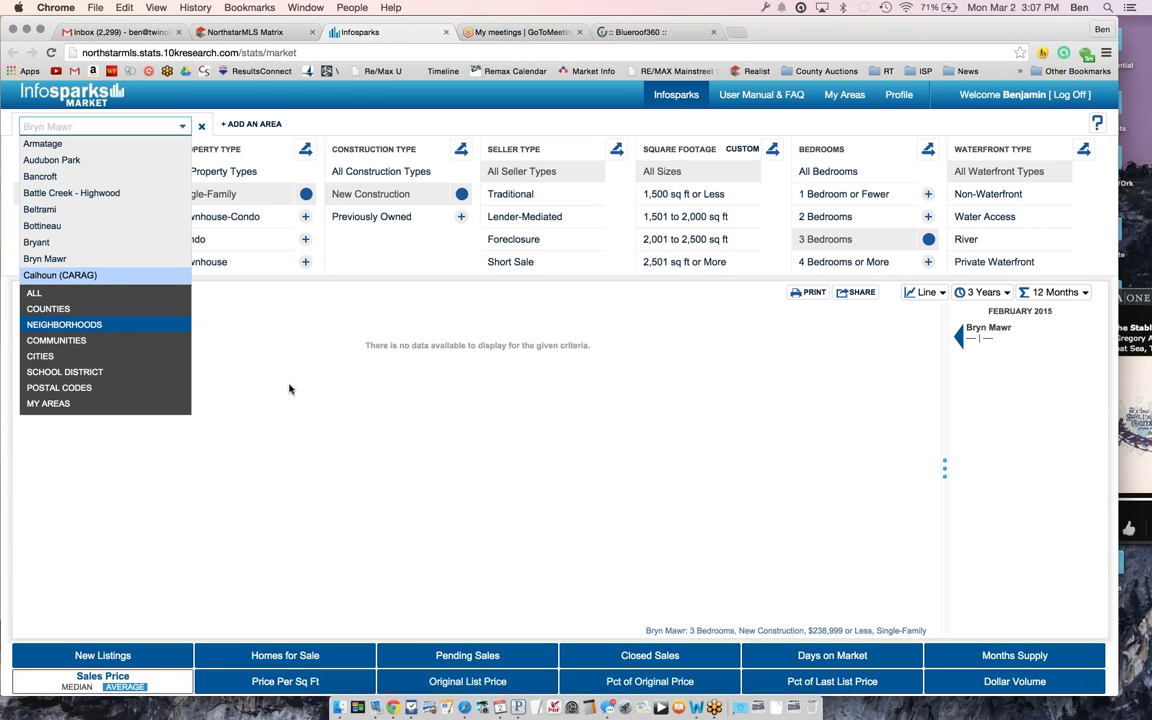
{"action": "left_click", "coordinate": [97, 126]}
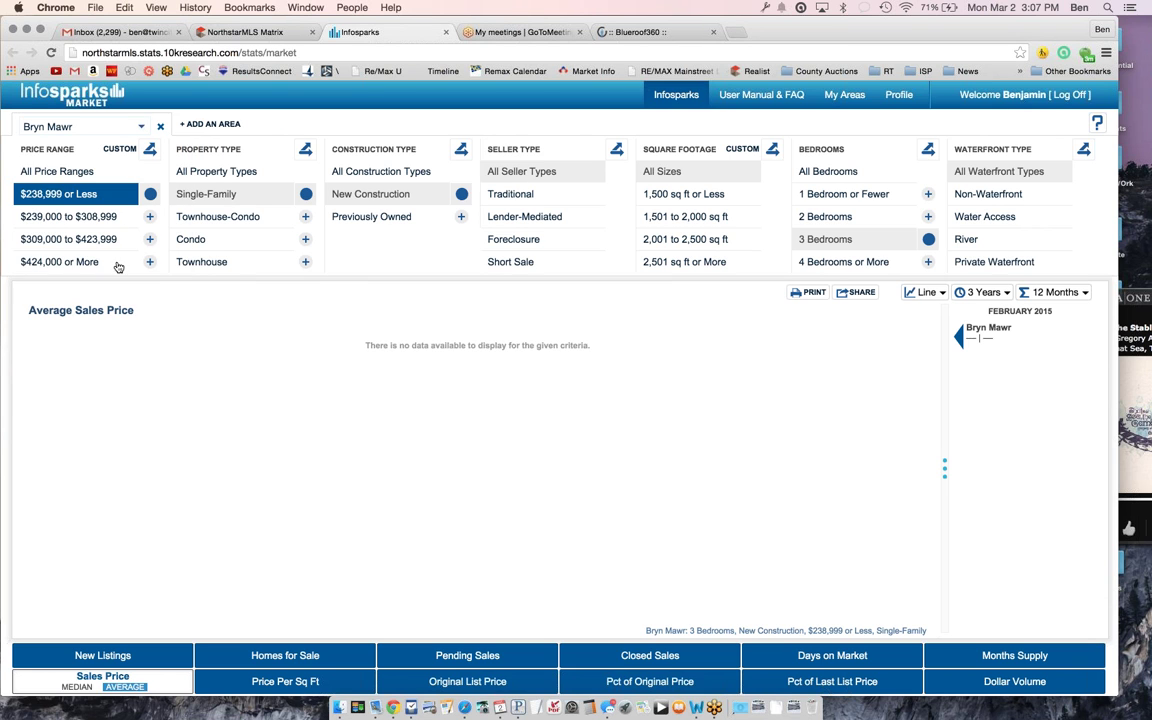
{"action": "scroll", "coordinate": [98, 611], "scroll_direction": "down", "scroll_amount": 2}
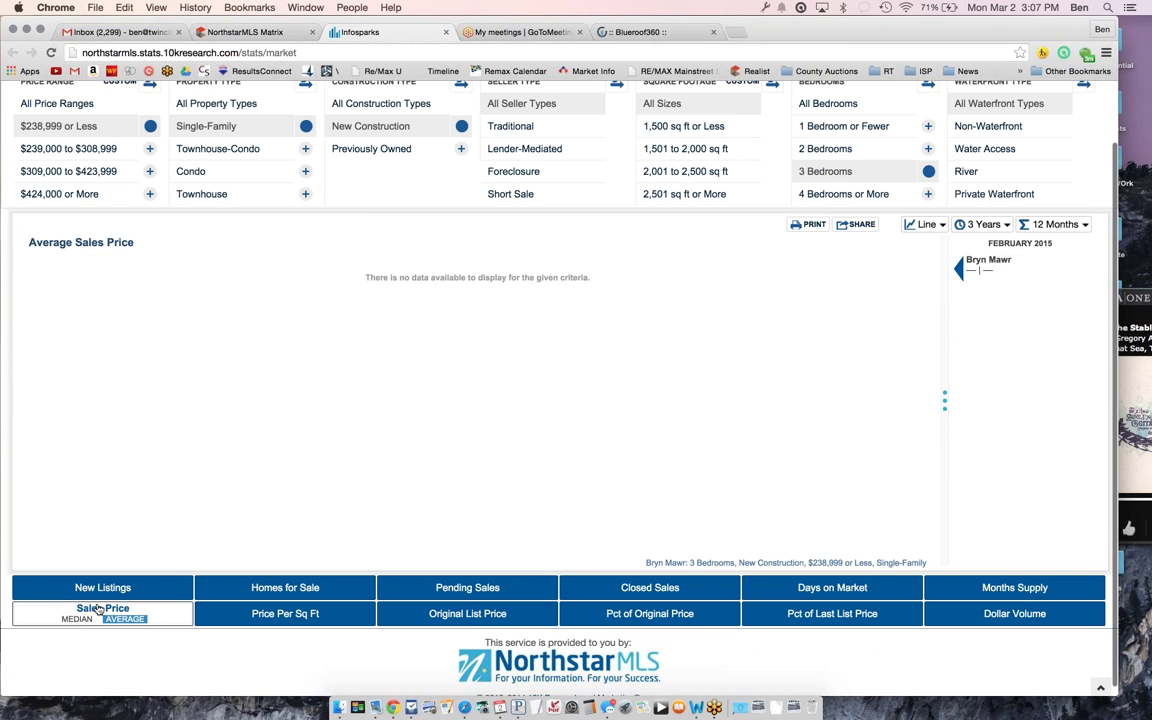
{"action": "left_click", "coordinate": [78, 618]}
{"action": "scroll", "coordinate": [919, 299], "scroll_direction": "up", "scroll_amount": 2}
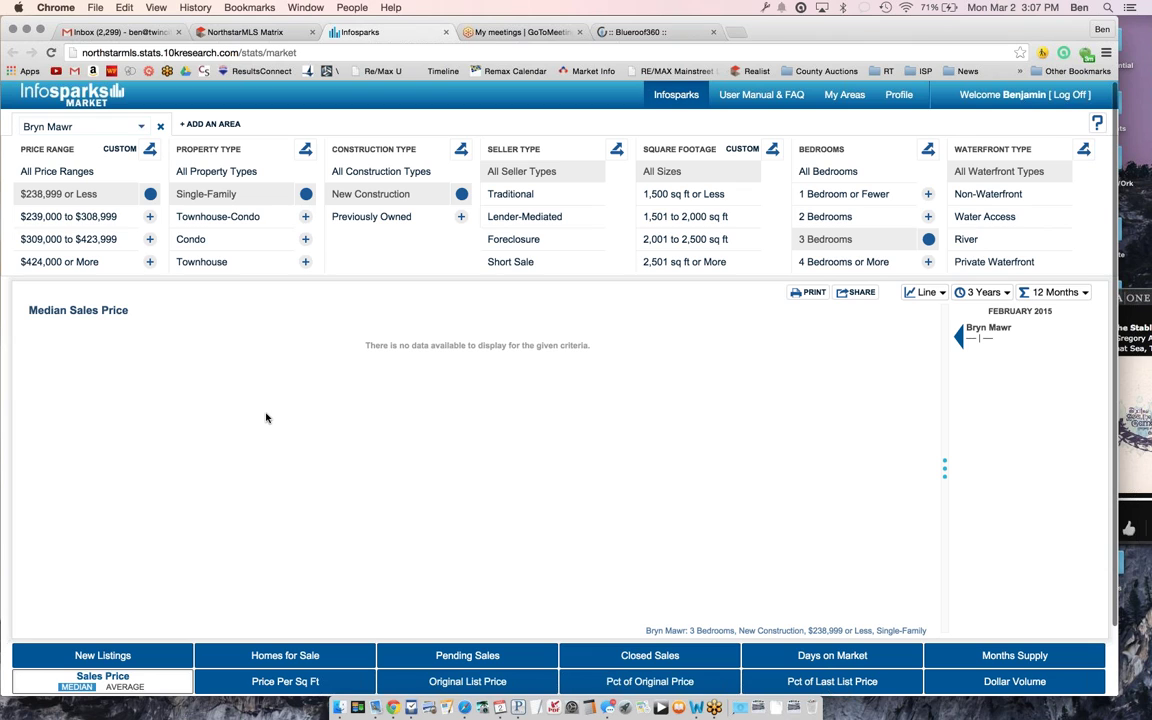
Compare Previously Owned with New Construction in the Bryn Mawr median sales price chart and leave it filtered to Previously Owned
{"action": "left_click", "coordinate": [357, 218]}
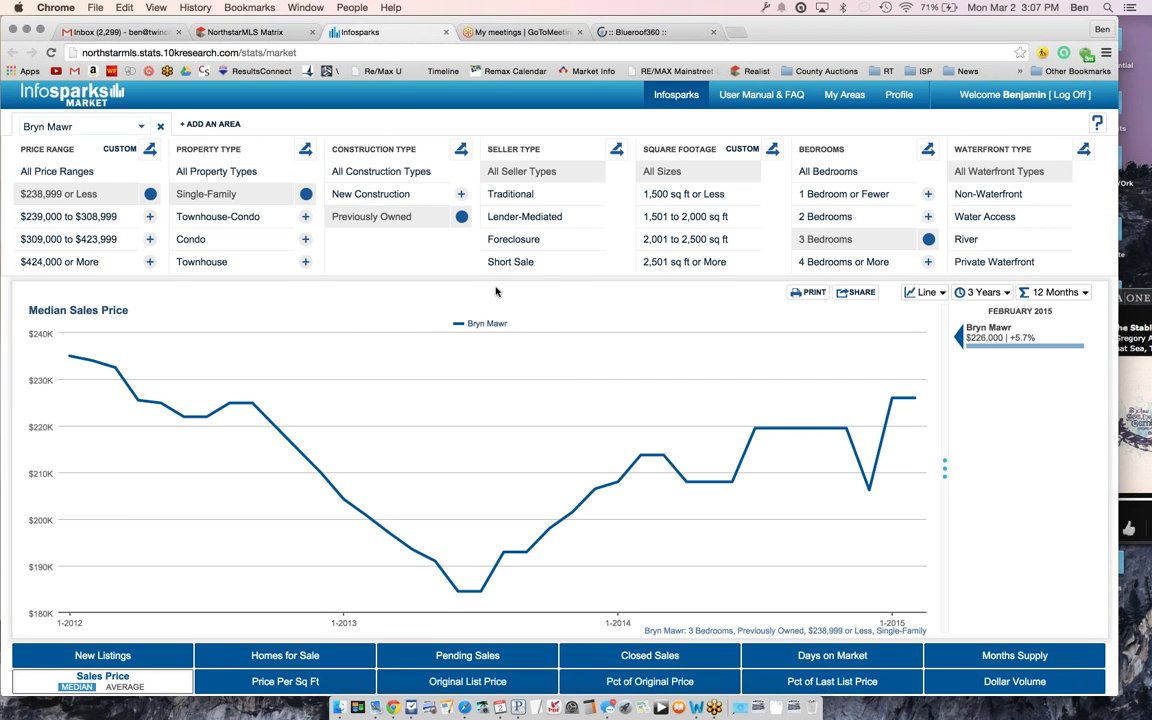
{"action": "left_click", "coordinate": [372, 196]}
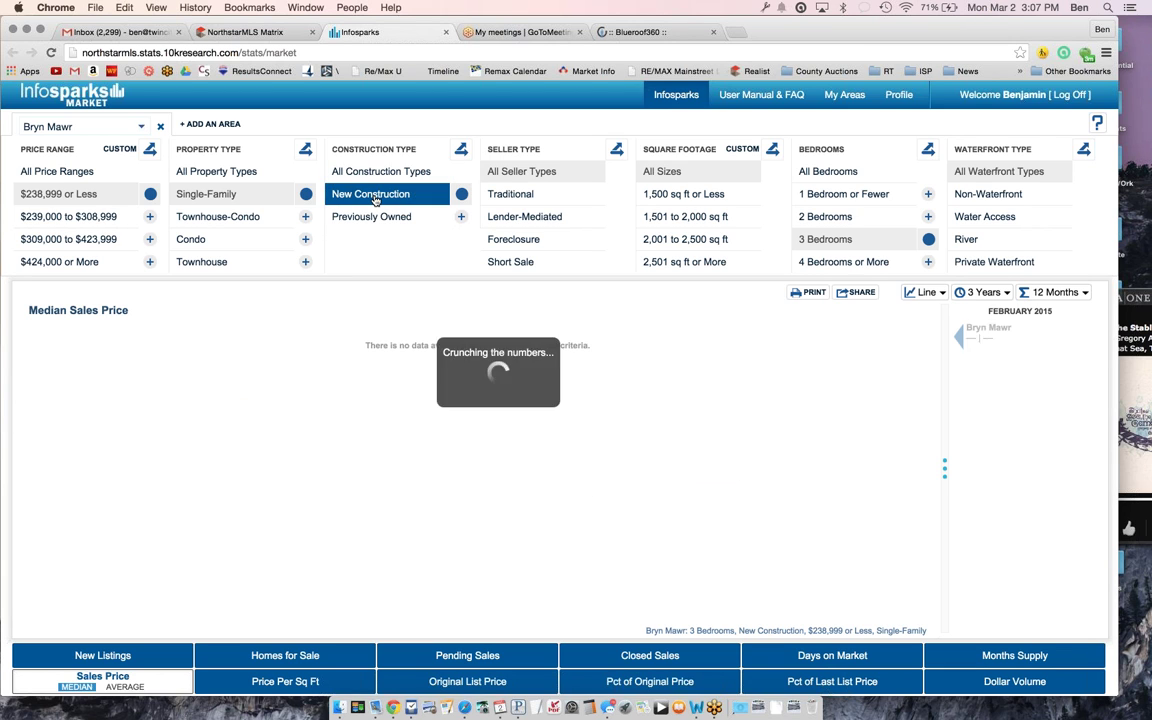
{"action": "scroll", "coordinate": [412, 472], "scroll_direction": "down", "scroll_amount": 2}
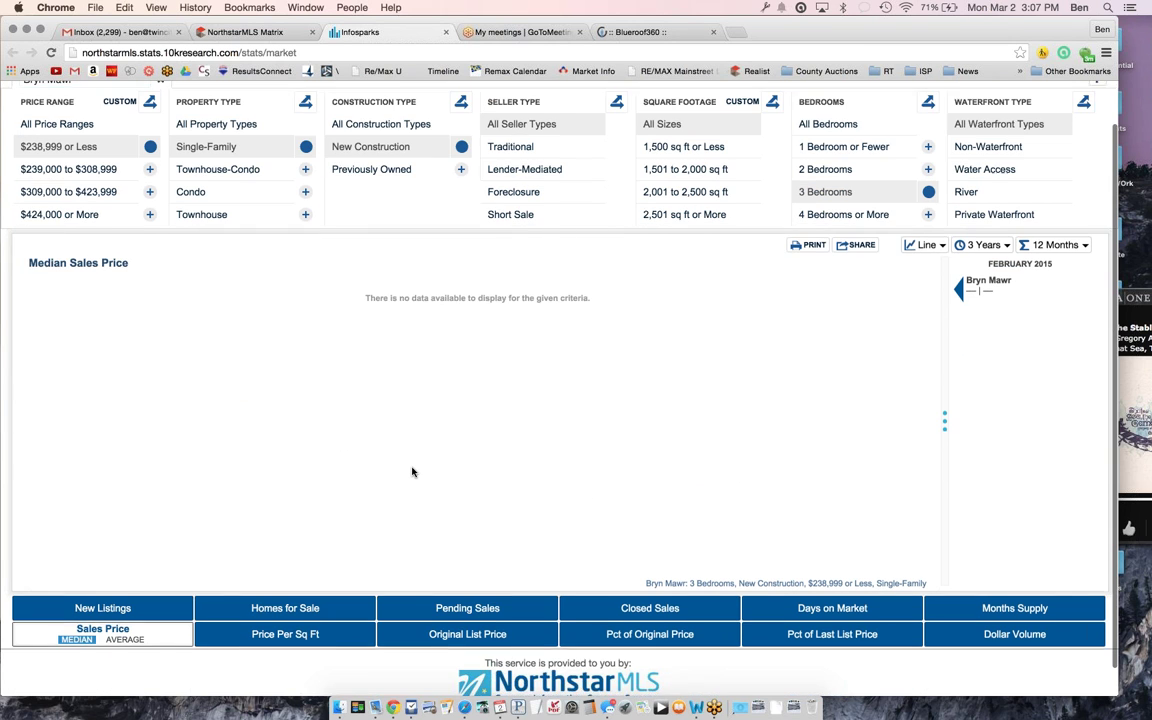
{"action": "scroll", "coordinate": [381, 337], "scroll_direction": "up", "scroll_amount": 2}
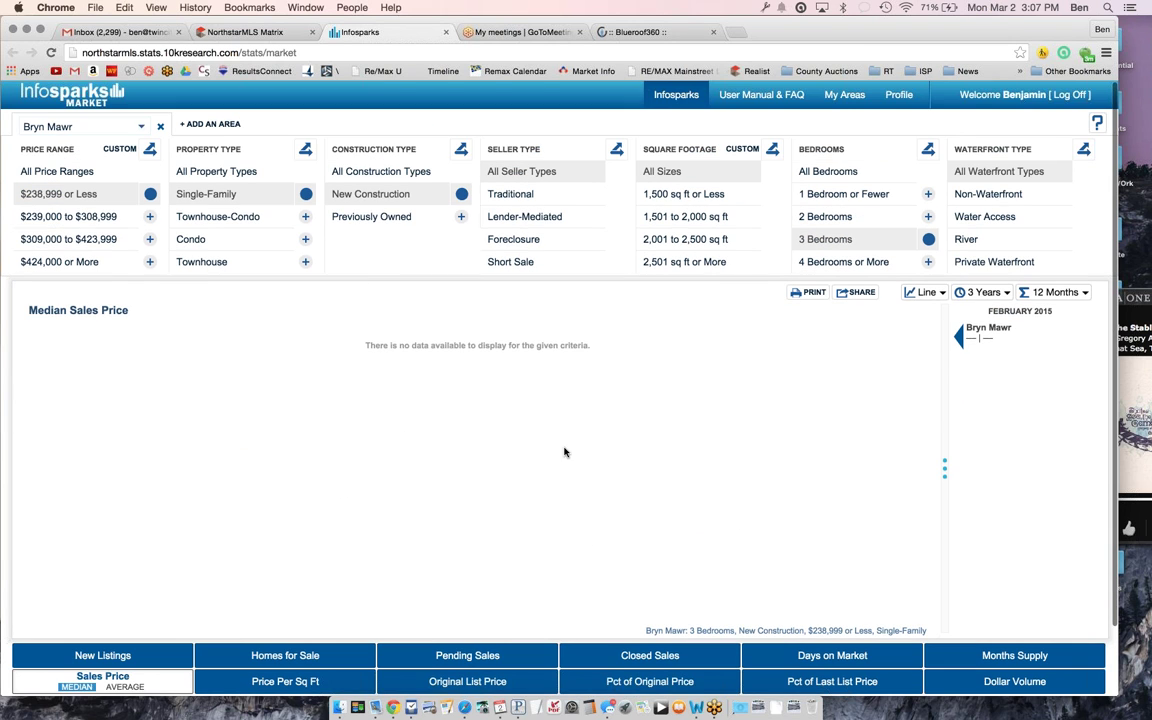
{"action": "left_click", "coordinate": [361, 222]}
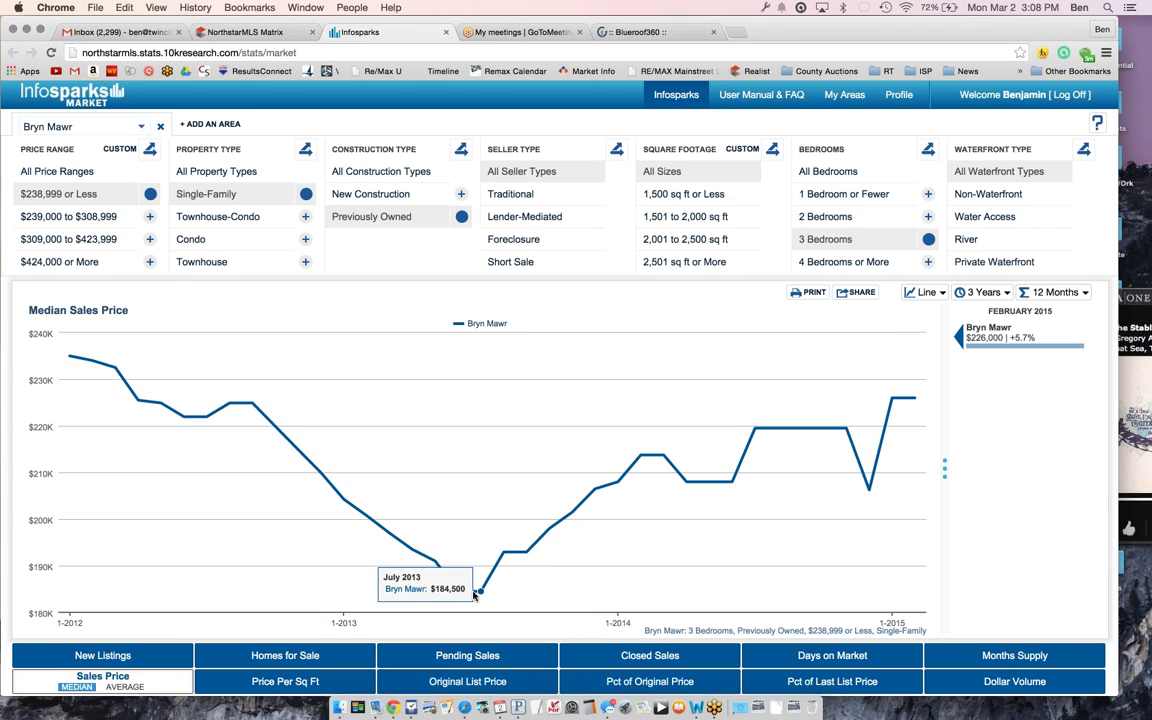
View the average Sales Price for Bryn Mawr, then chart Homes for Sale
{"action": "left_click", "coordinate": [125, 687]}
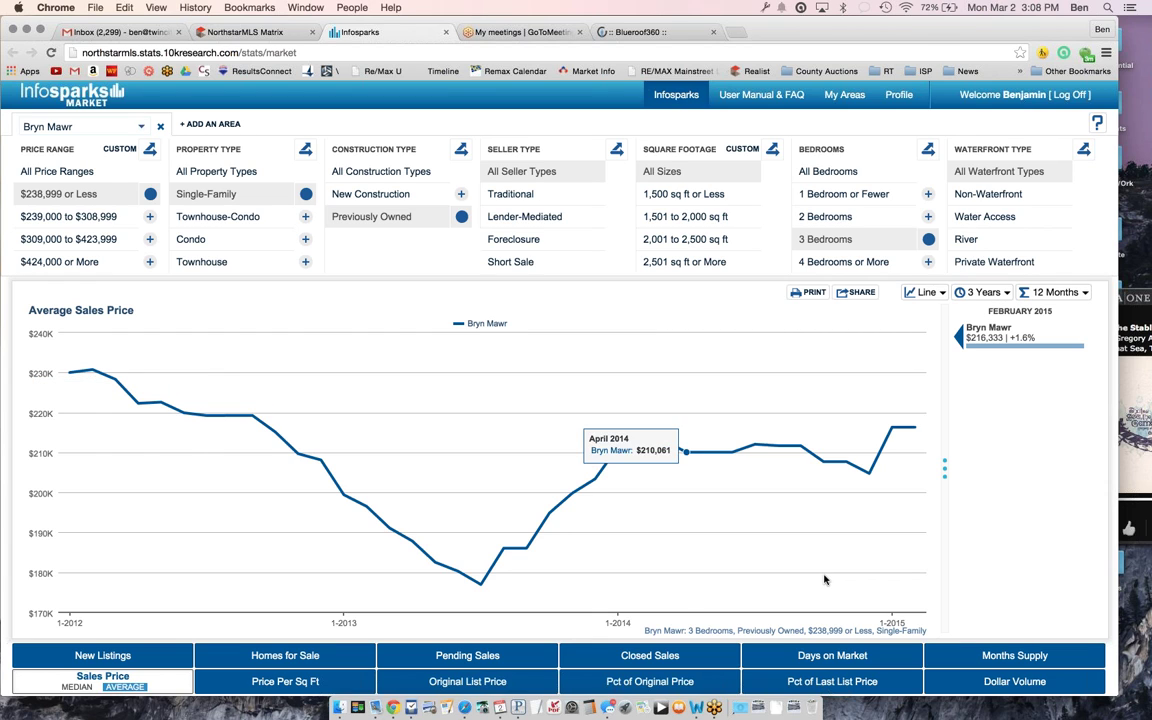
{"action": "scroll", "coordinate": [285, 615], "scroll_direction": "down", "scroll_amount": 1}
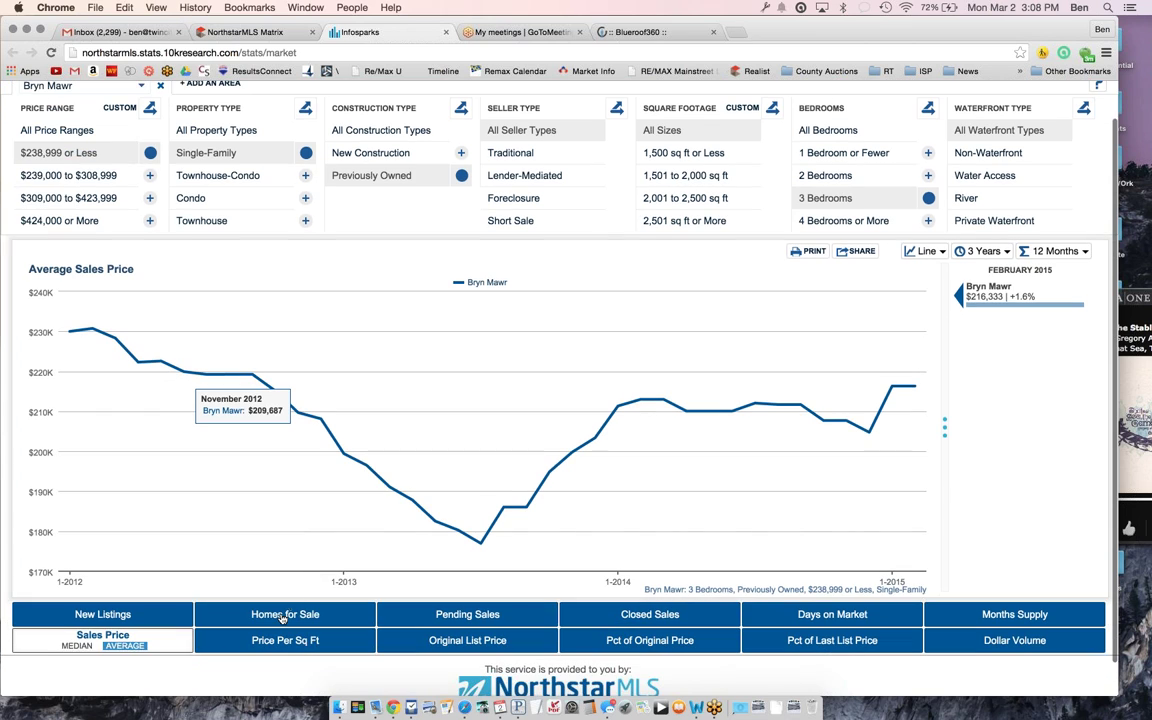
{"action": "left_click", "coordinate": [281, 617]}
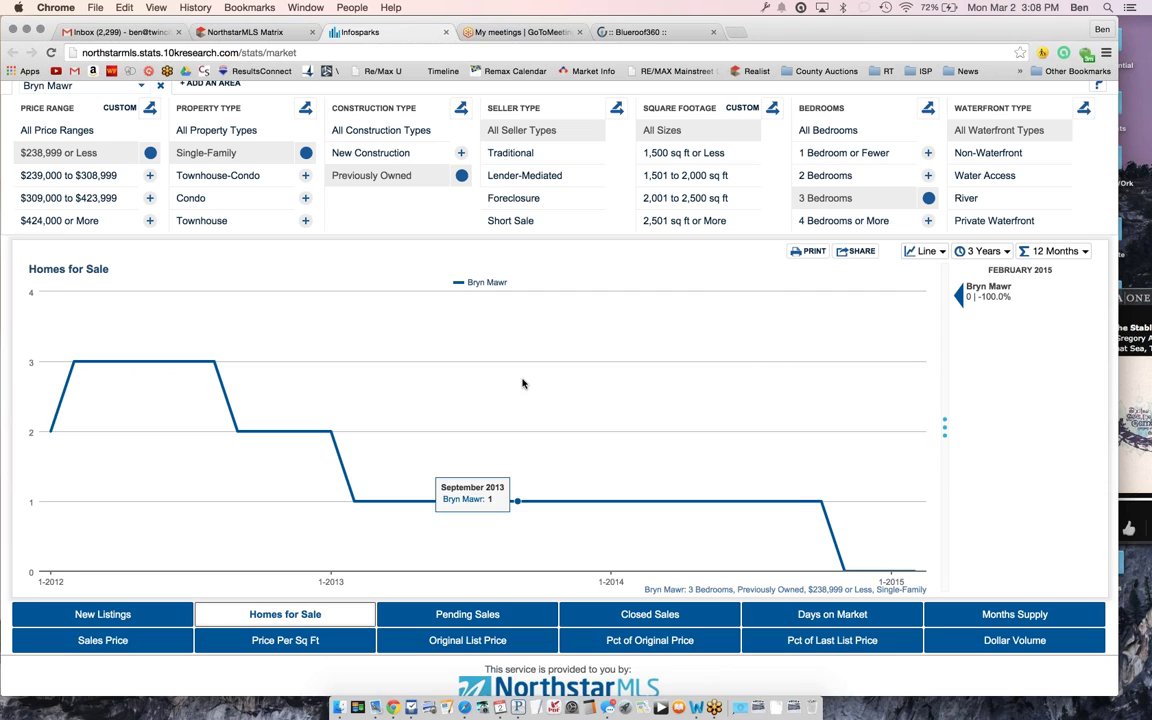
Filter the Bryn Mawr Homes for Sale chart to the $239,000 to $308,999 price range
{"action": "scroll", "coordinate": [258, 381], "scroll_direction": "down", "scroll_amount": 1}
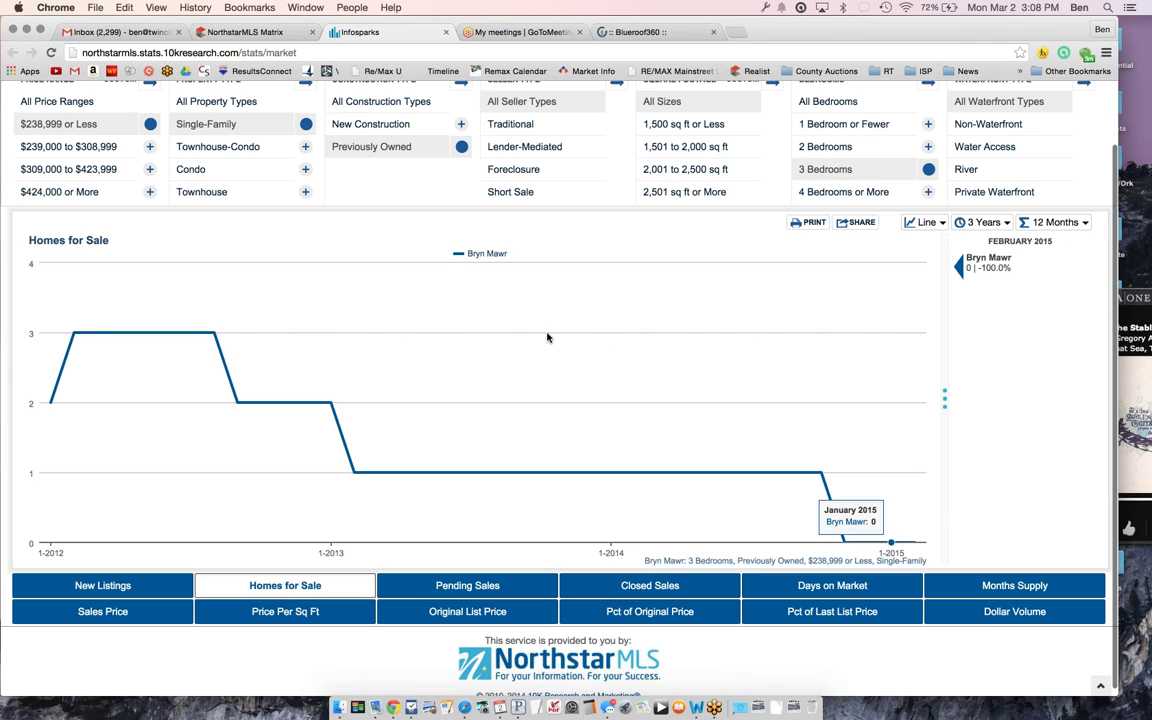
{"action": "scroll", "coordinate": [420, 460], "scroll_direction": "up", "scroll_amount": 1}
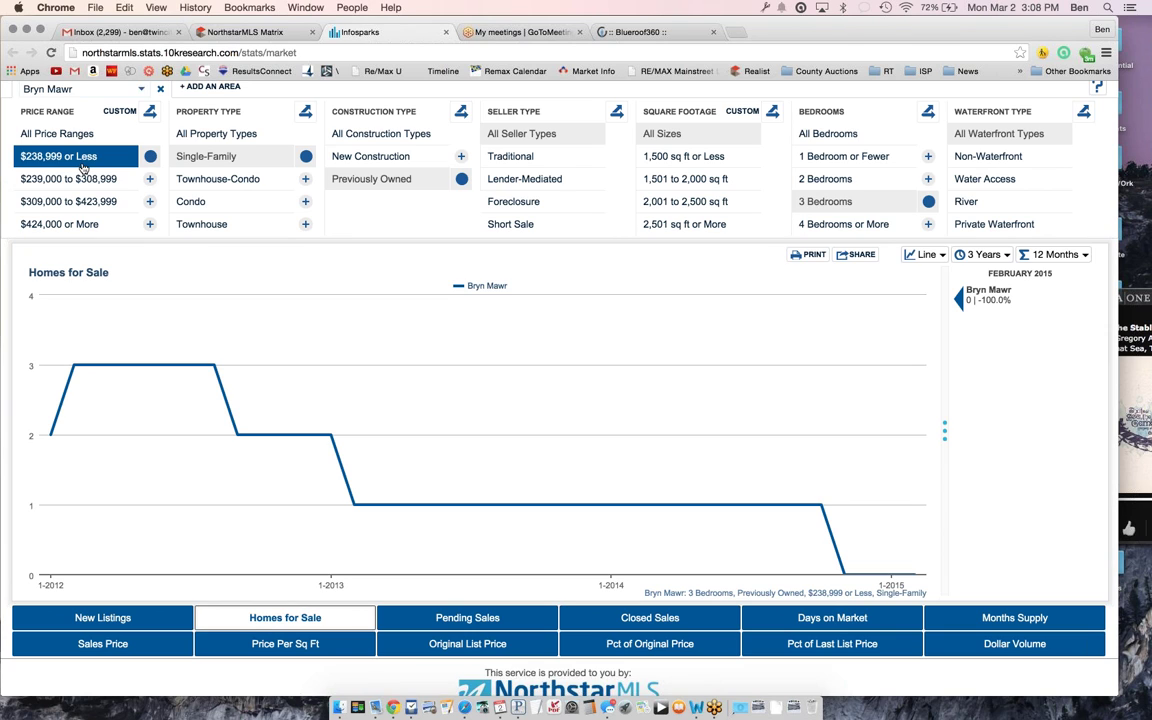
{"action": "left_click", "coordinate": [68, 180]}
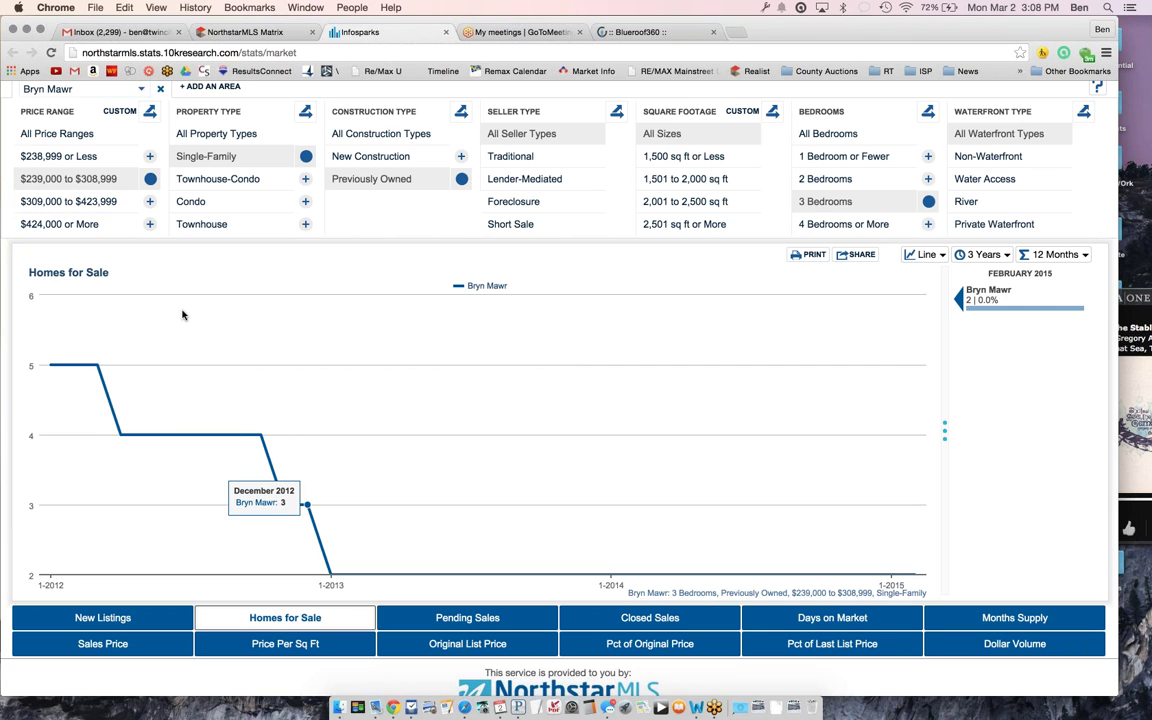
View the Bryn Mawr Homes for Sale chart for the $309,000 to $423,999, $424,000 or More, and $238,999 or Less price ranges
{"action": "left_click", "coordinate": [85, 203]}
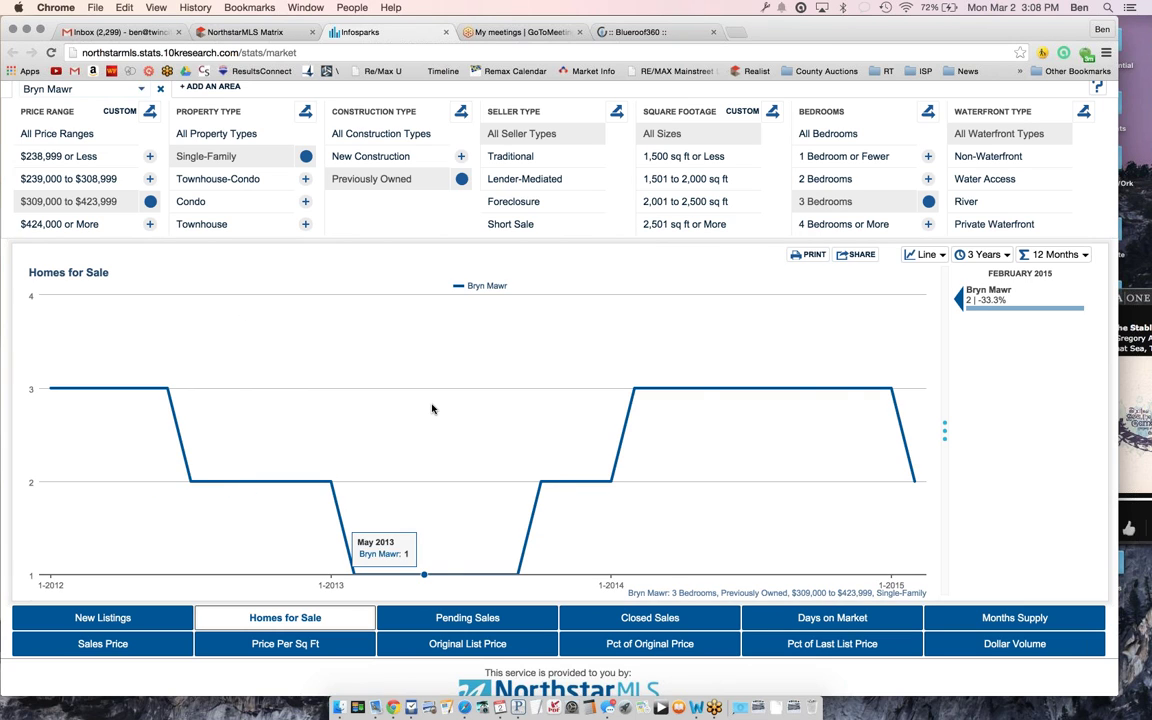
{"action": "left_click", "coordinate": [70, 224]}
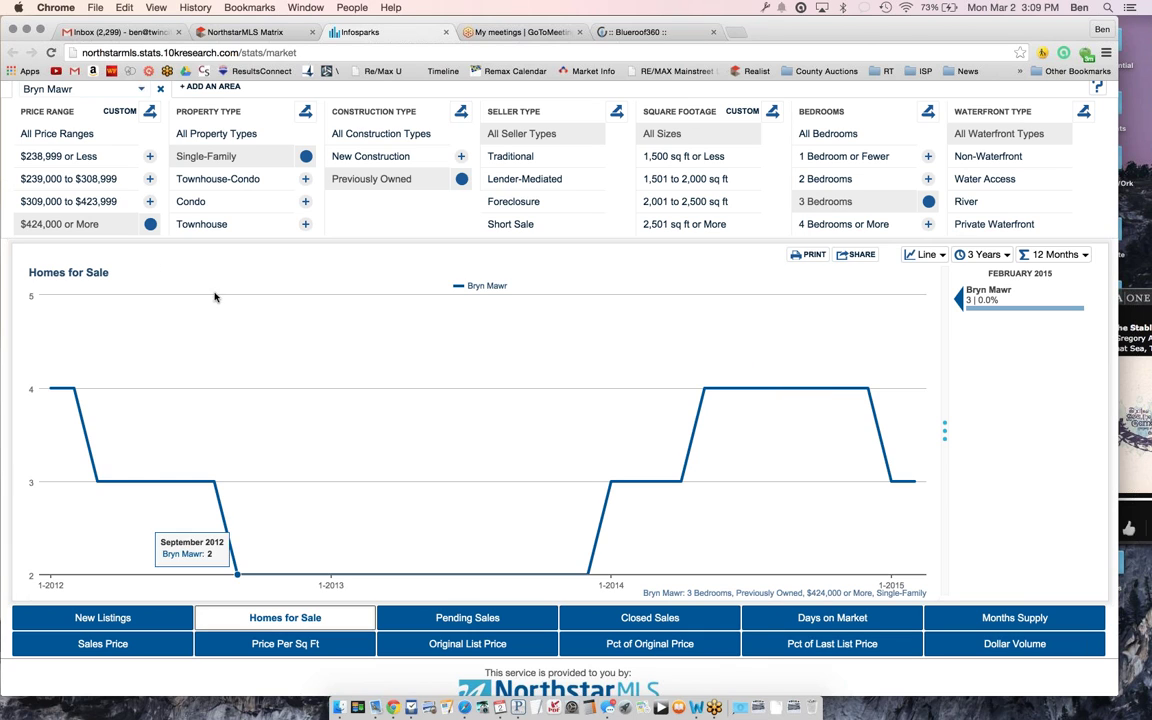
{"action": "left_click", "coordinate": [77, 160]}
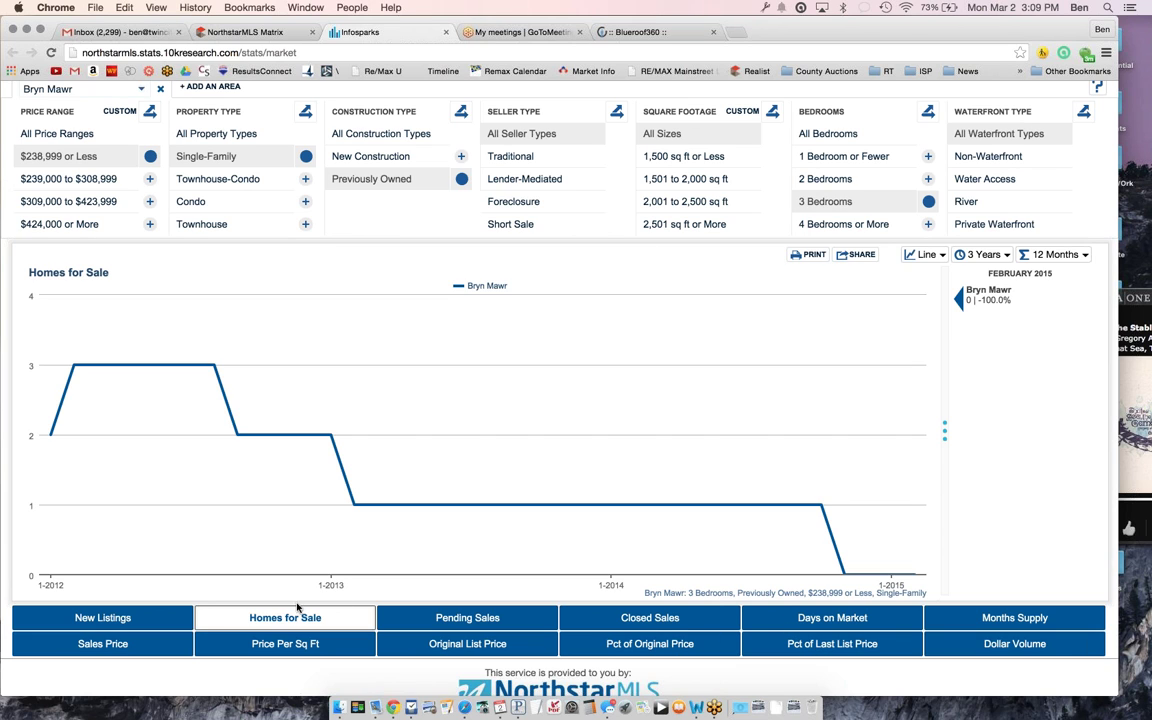
Chart Bryn Mawr's median Price Per Sq Ft for all bedrooms in the $309,000 to $423,999 price range
{"action": "left_click", "coordinate": [287, 643]}
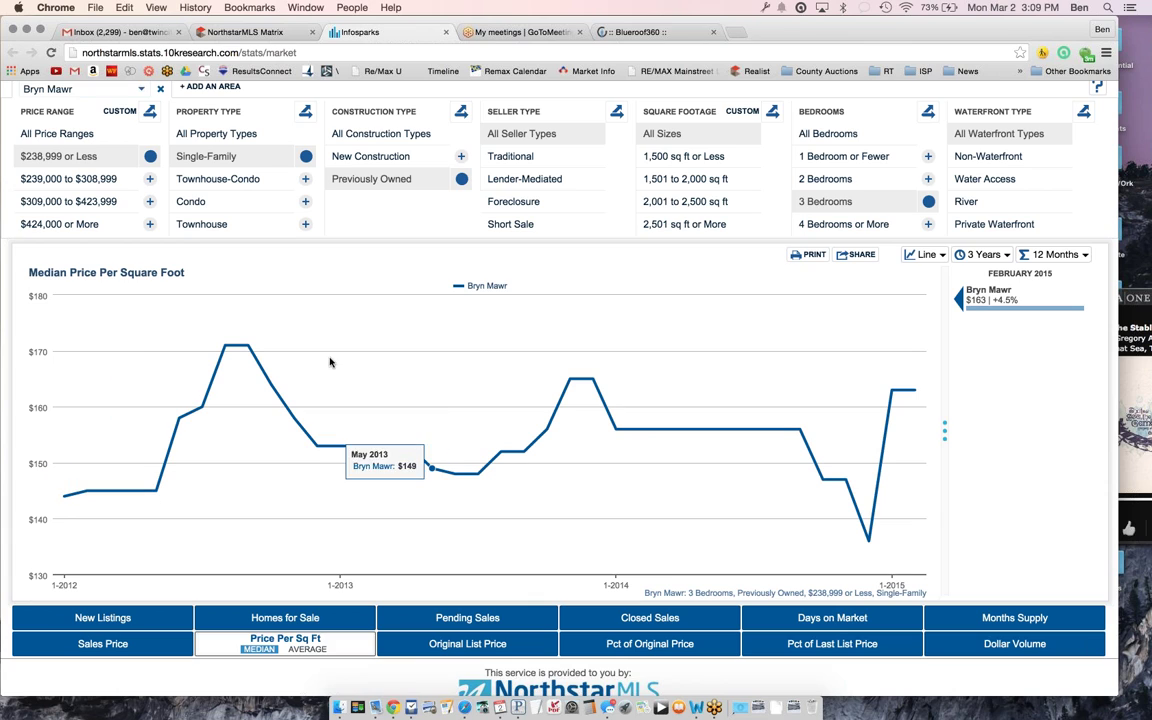
{"action": "left_click", "coordinate": [822, 140]}
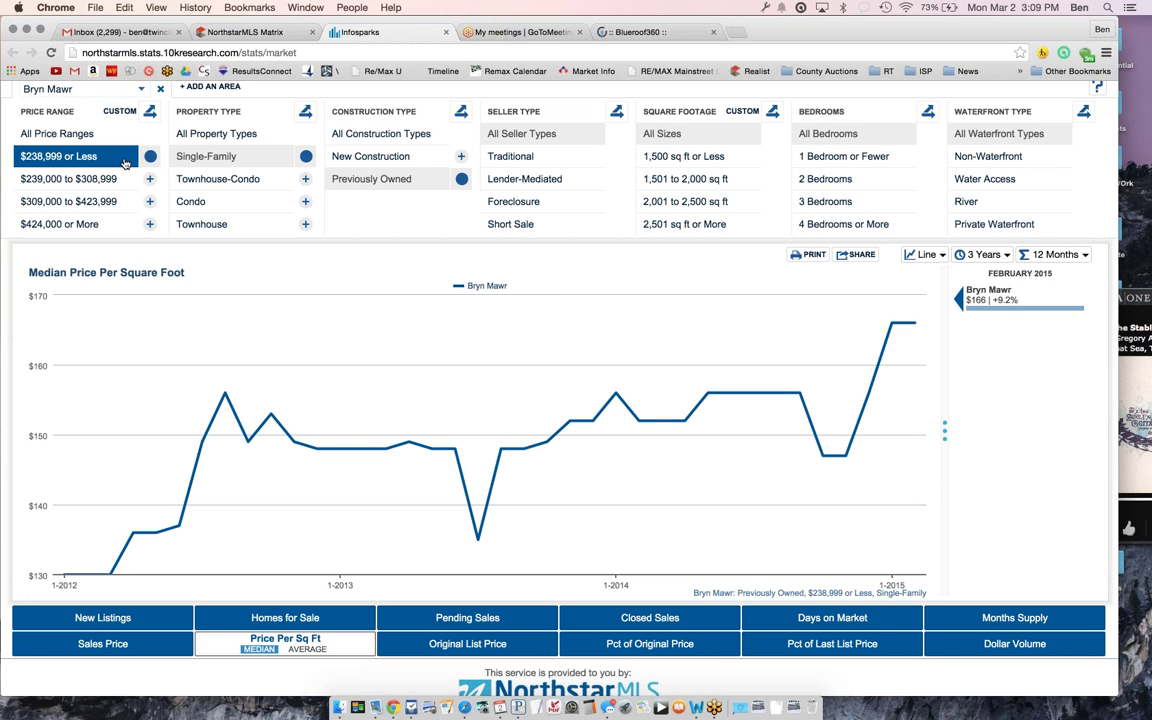
{"action": "left_click", "coordinate": [105, 130]}
{"action": "scroll", "coordinate": [105, 127], "scroll_direction": "up", "scroll_amount": 1}
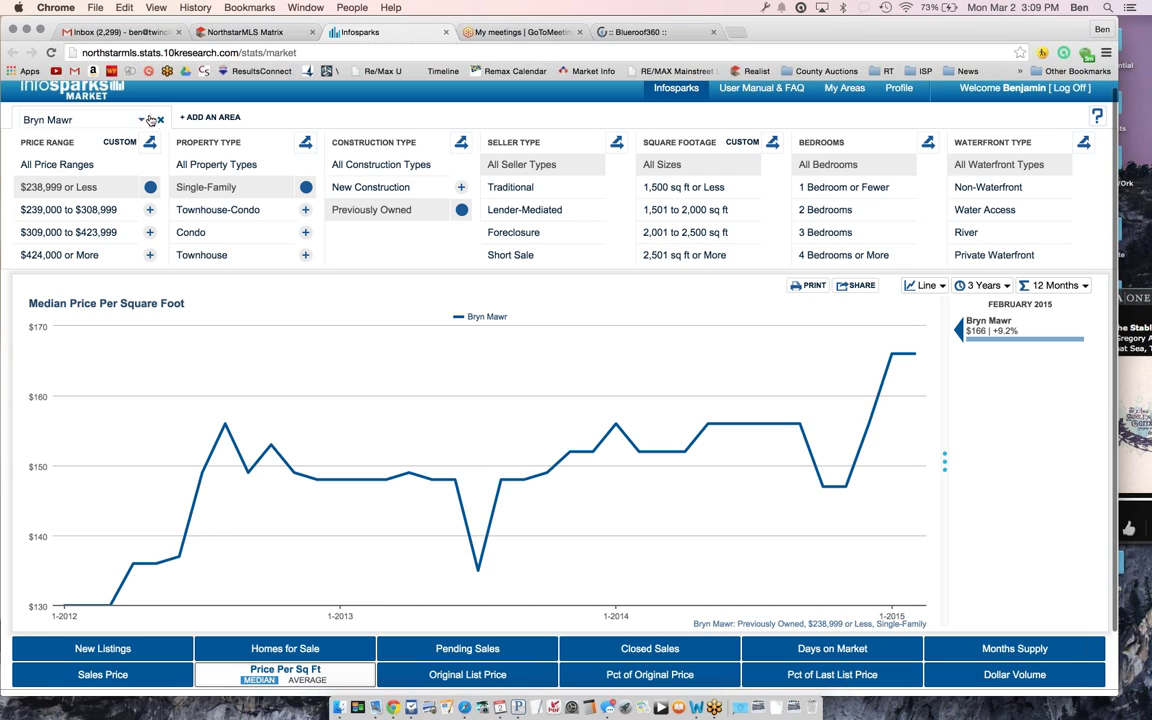
{"action": "left_click", "coordinate": [76, 235]}
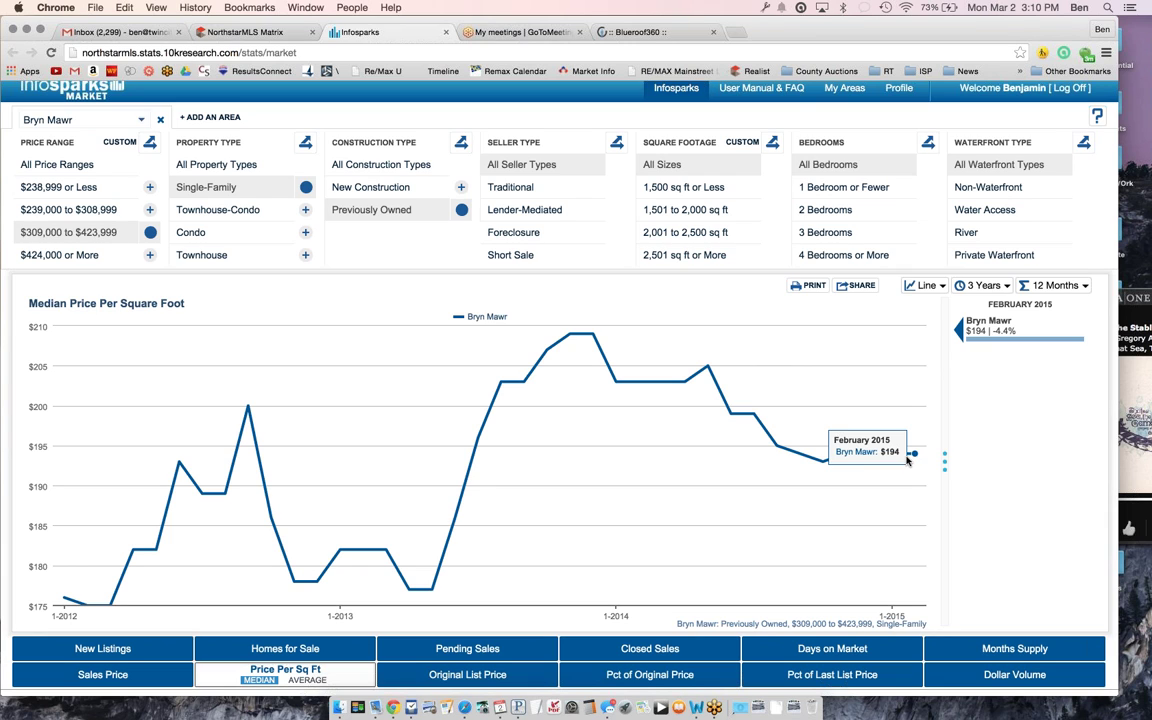
Switch the Bryn Mawr Price Per Sq Ft chart to average values
{"action": "scroll", "coordinate": [301, 652], "scroll_direction": "down", "scroll_amount": 1}
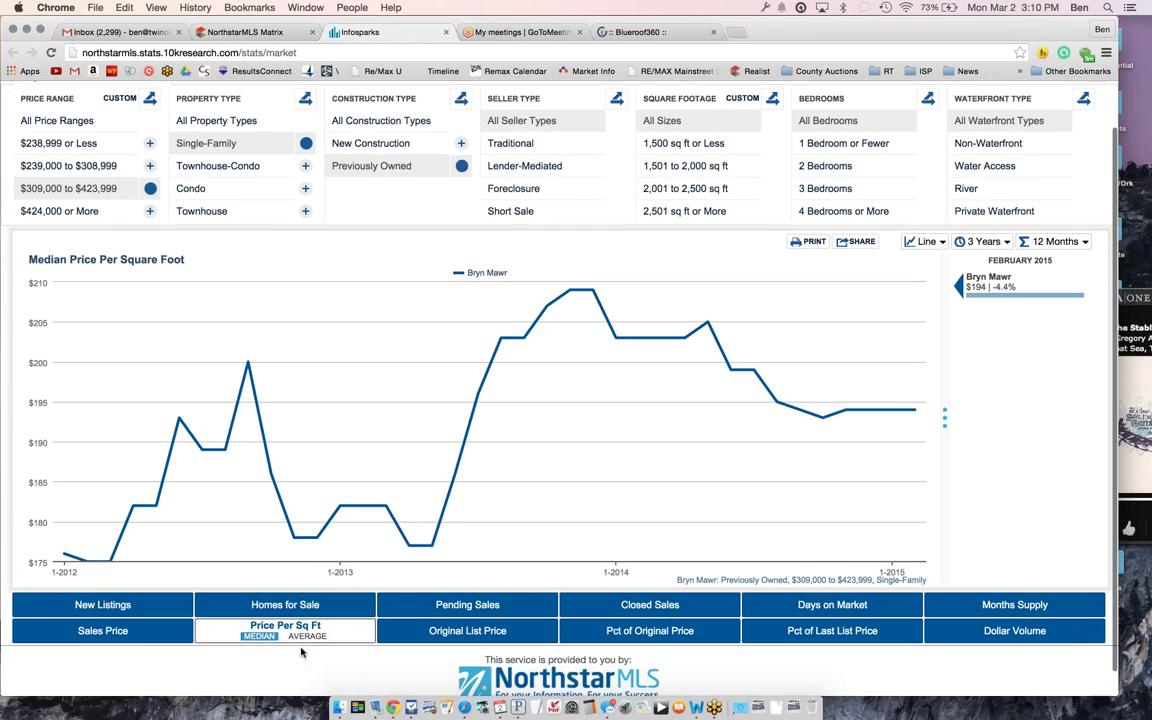
{"action": "left_click", "coordinate": [307, 636]}
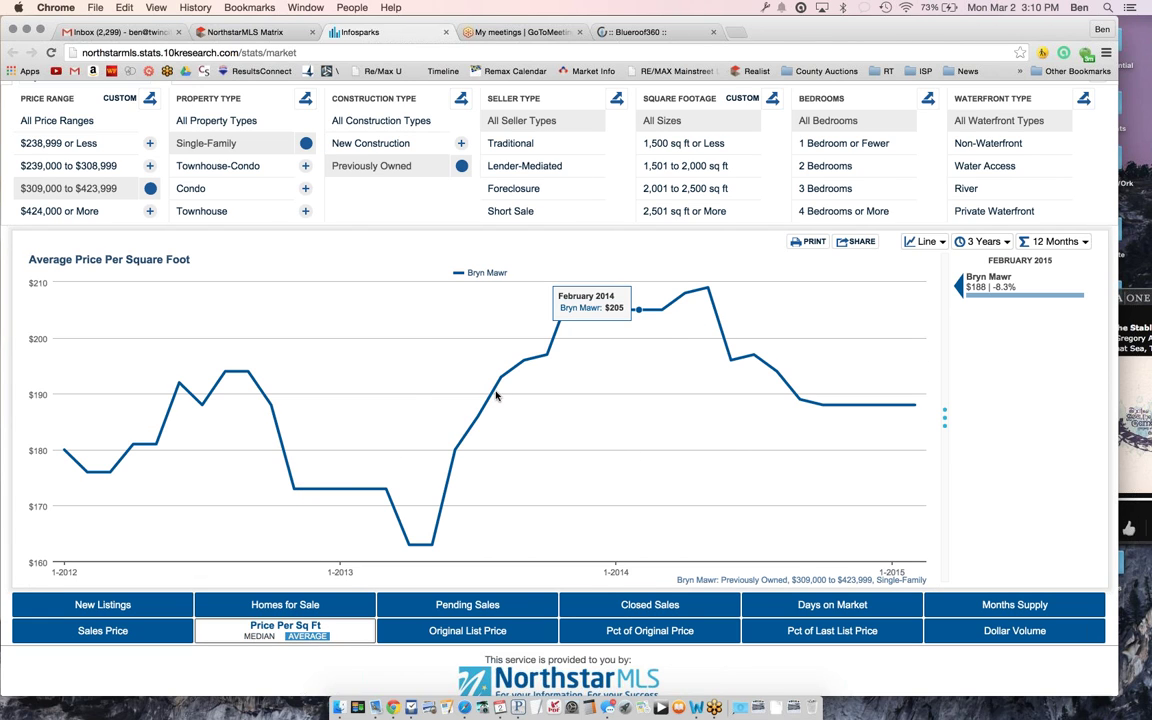
{"action": "left_click", "coordinate": [825, 189]}
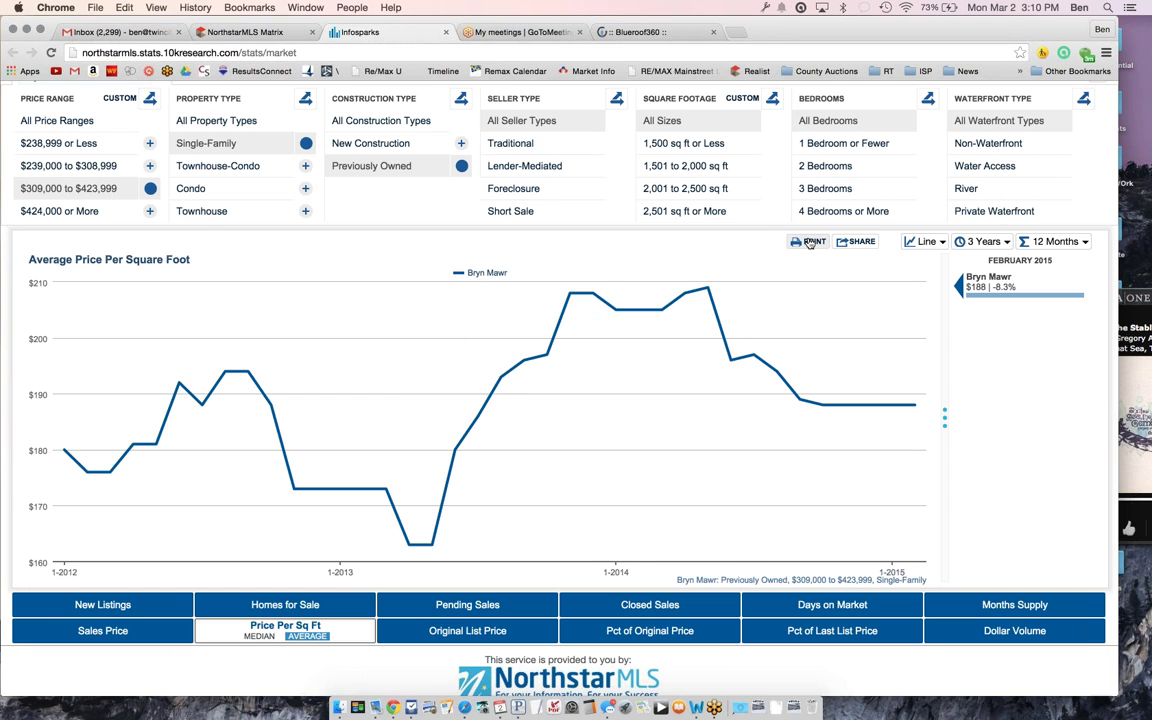
Generate a share link for the chart as a static PDF and close the share options
{"action": "left_click", "coordinate": [856, 241]}
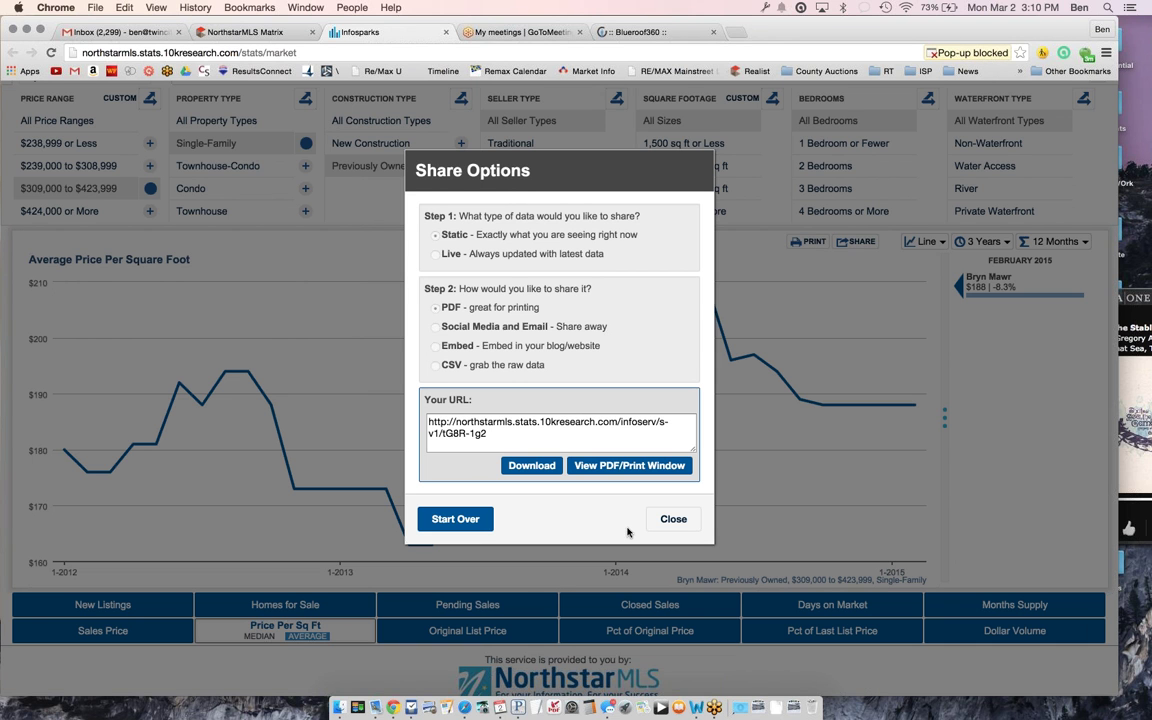
{"action": "left_click", "coordinate": [673, 519]}
{"action": "scroll", "coordinate": [398, 385], "scroll_direction": "up", "scroll_amount": 2}
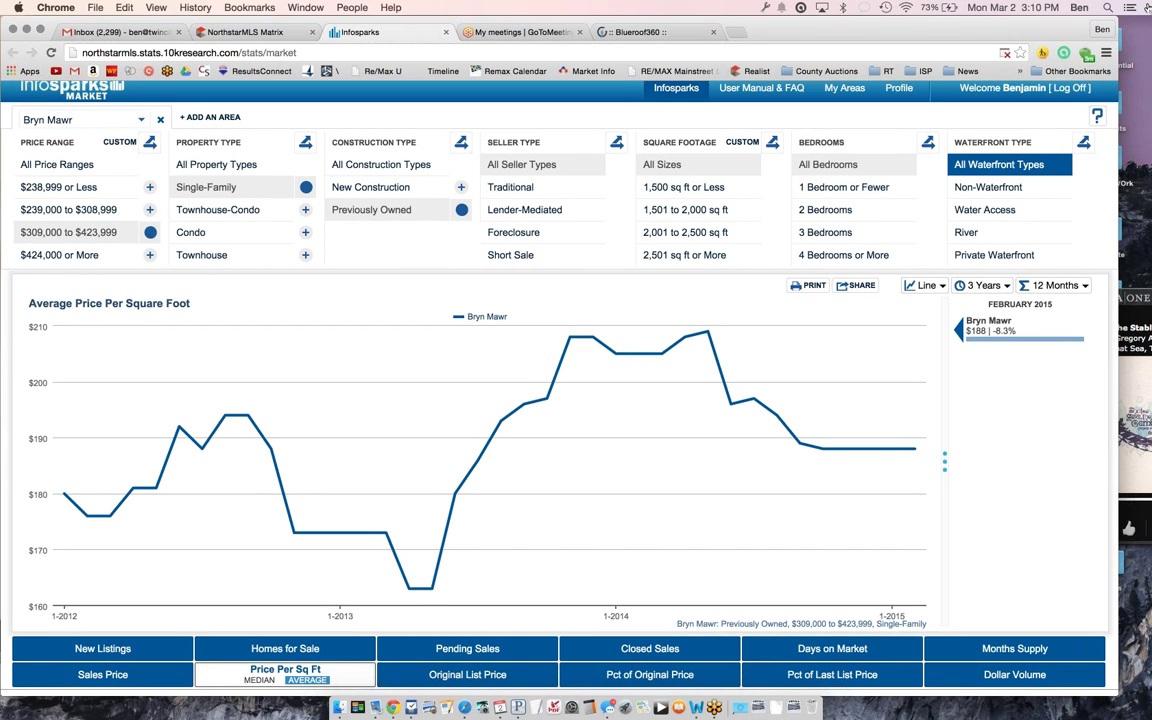
{"action": "left_click", "coordinate": [1147, 7]}
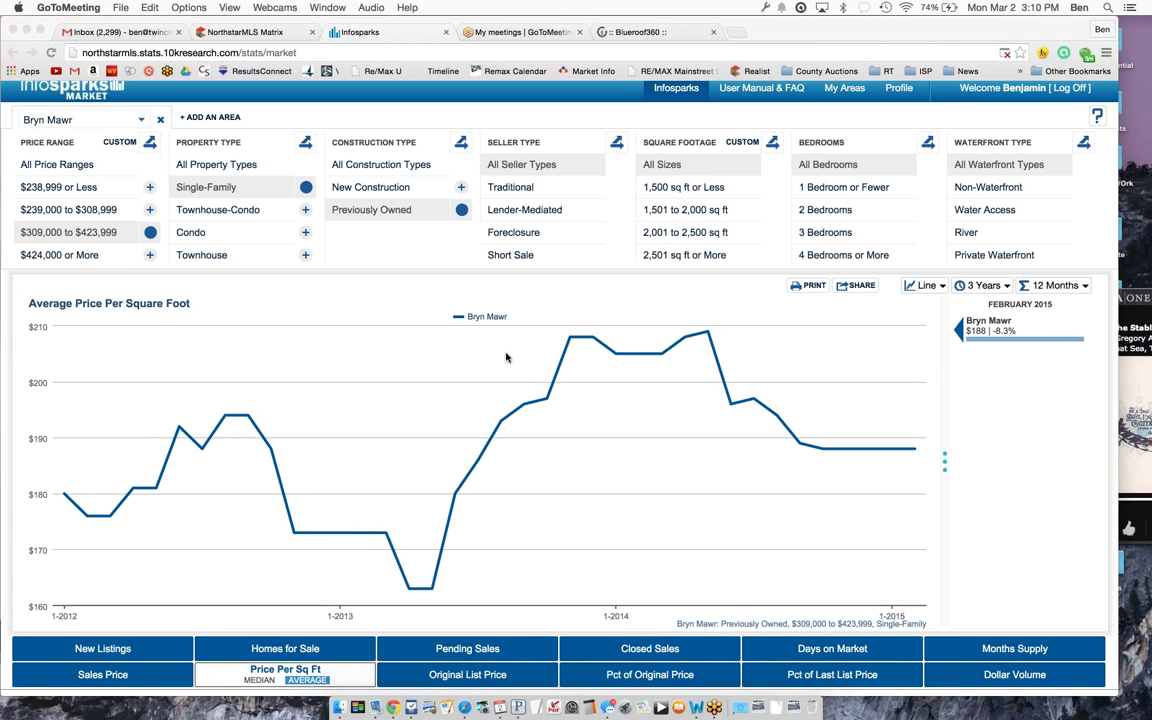
{"action": "scroll", "coordinate": [506, 357], "scroll_direction": "down", "scroll_amount": 3}
{"action": "scroll", "coordinate": [506, 357], "scroll_direction": "up", "scroll_amount": 3}
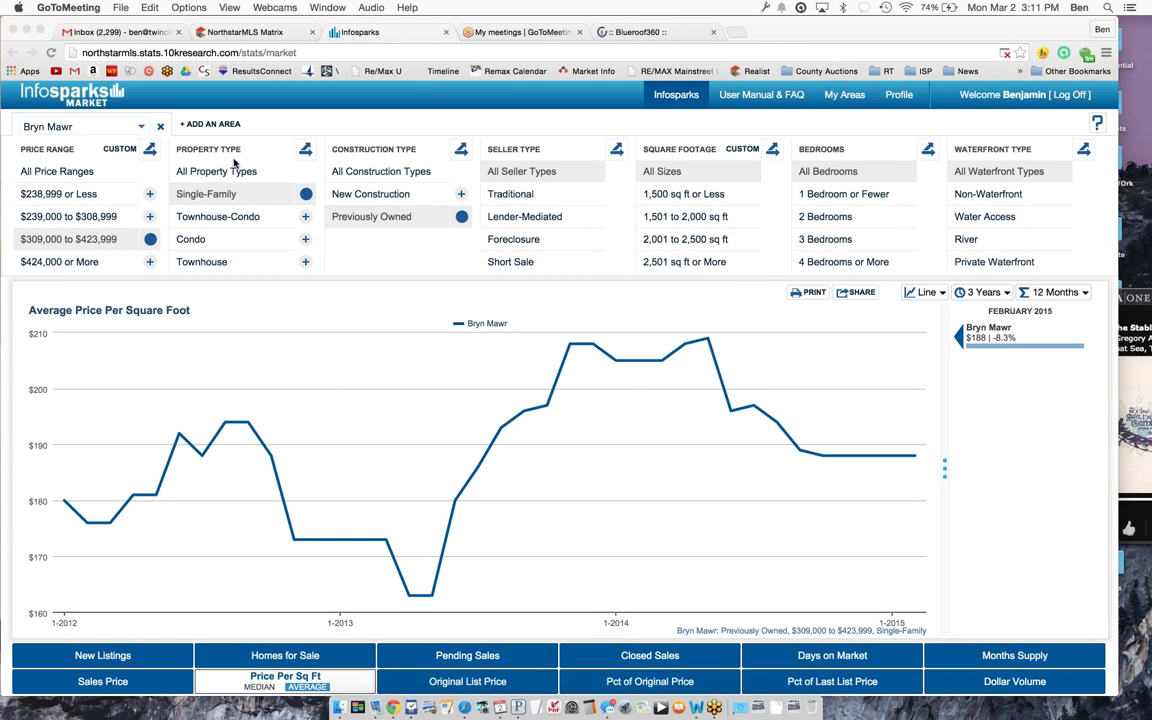
Open InfoSparks from the NorthstarMLS Matrix home page, then return to the existing Bryn Mawr chart
{"action": "left_click", "coordinate": [245, 33]}
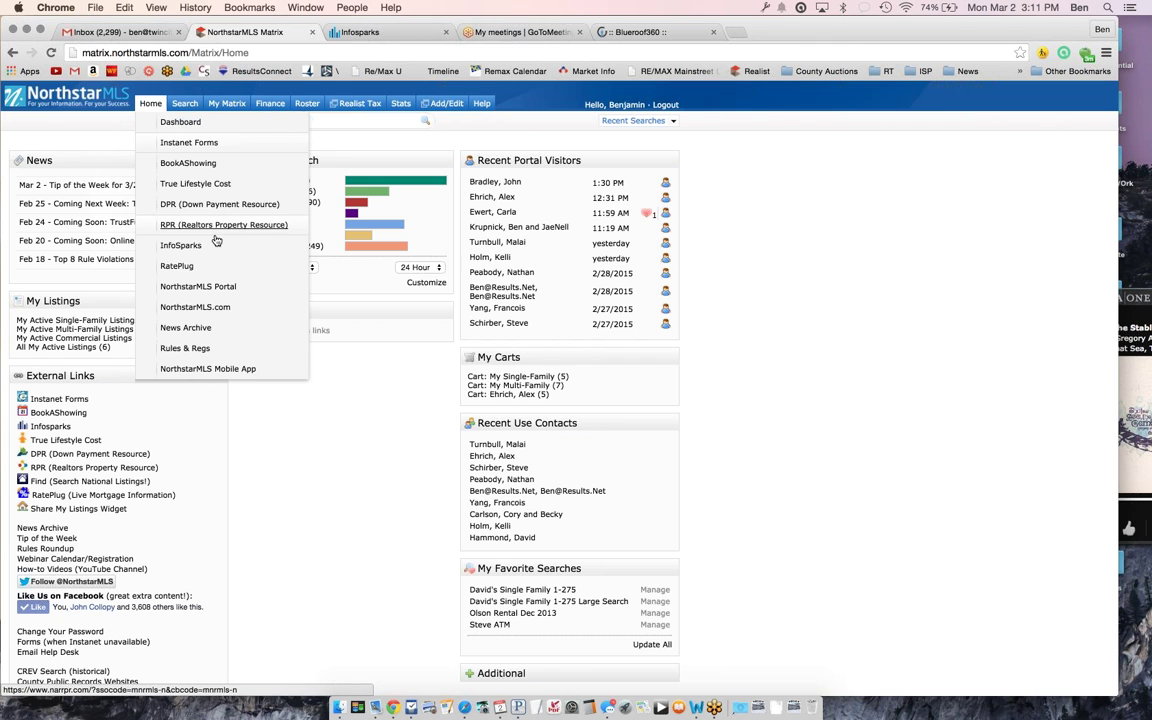
{"action": "left_click", "coordinate": [180, 245]}
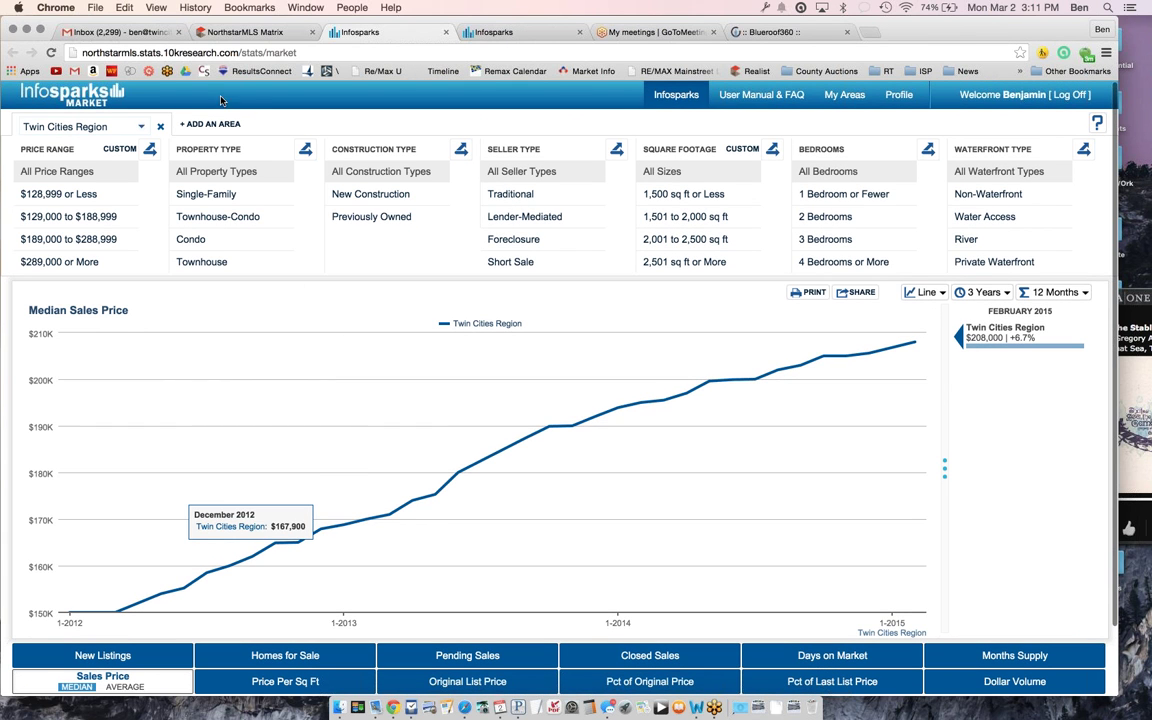
{"action": "left_click", "coordinate": [505, 32]}
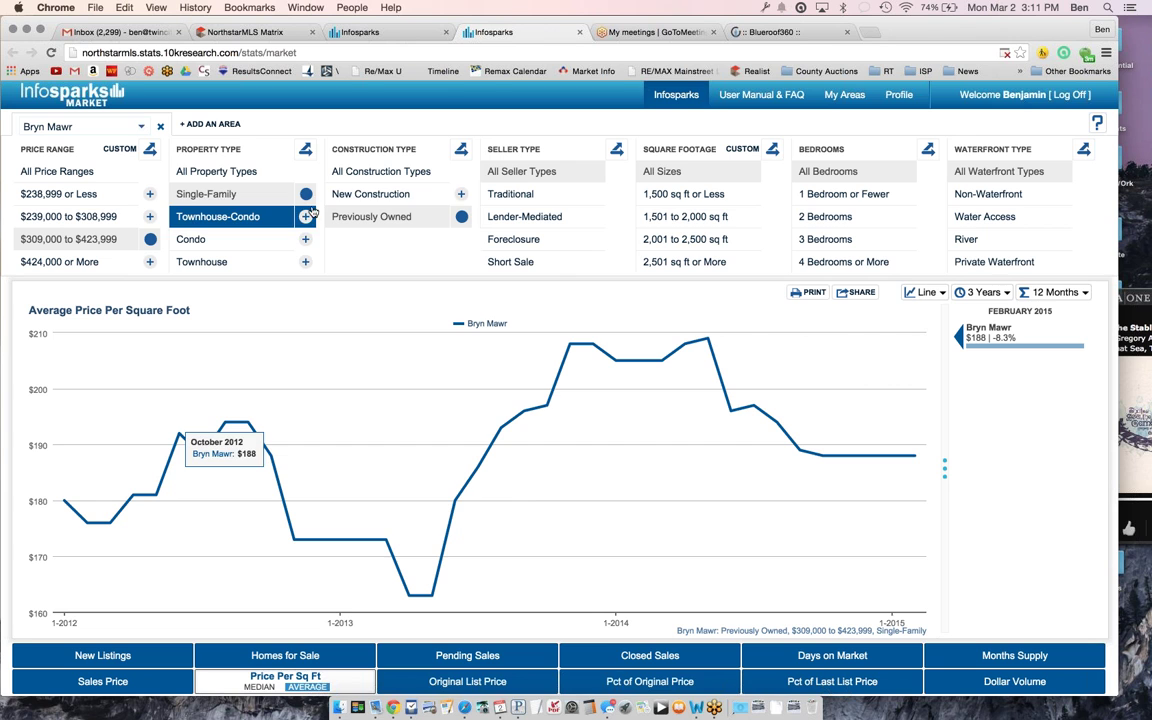
Remove the Bryn Mawr area and inspect the February 2015 point on the Twin Cities Region's average price per square foot chart
{"action": "scroll", "coordinate": [1000, 352], "scroll_direction": "down", "scroll_amount": 1}
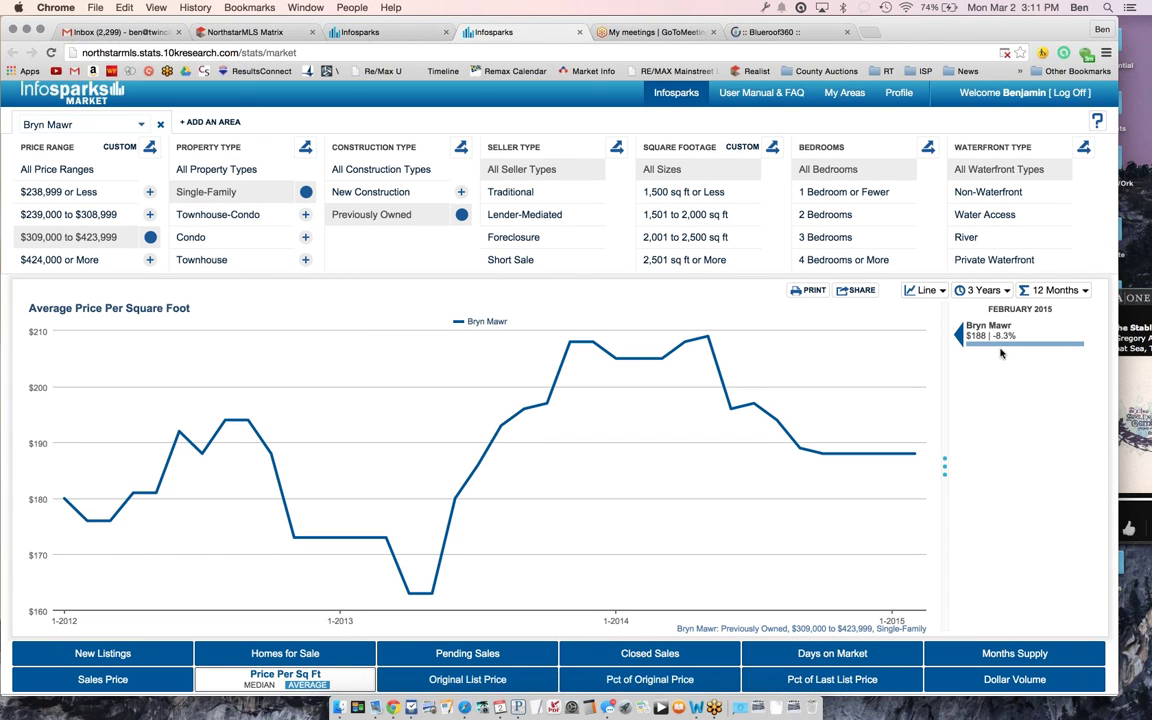
{"action": "scroll", "coordinate": [1000, 352], "scroll_direction": "down", "scroll_amount": 4}
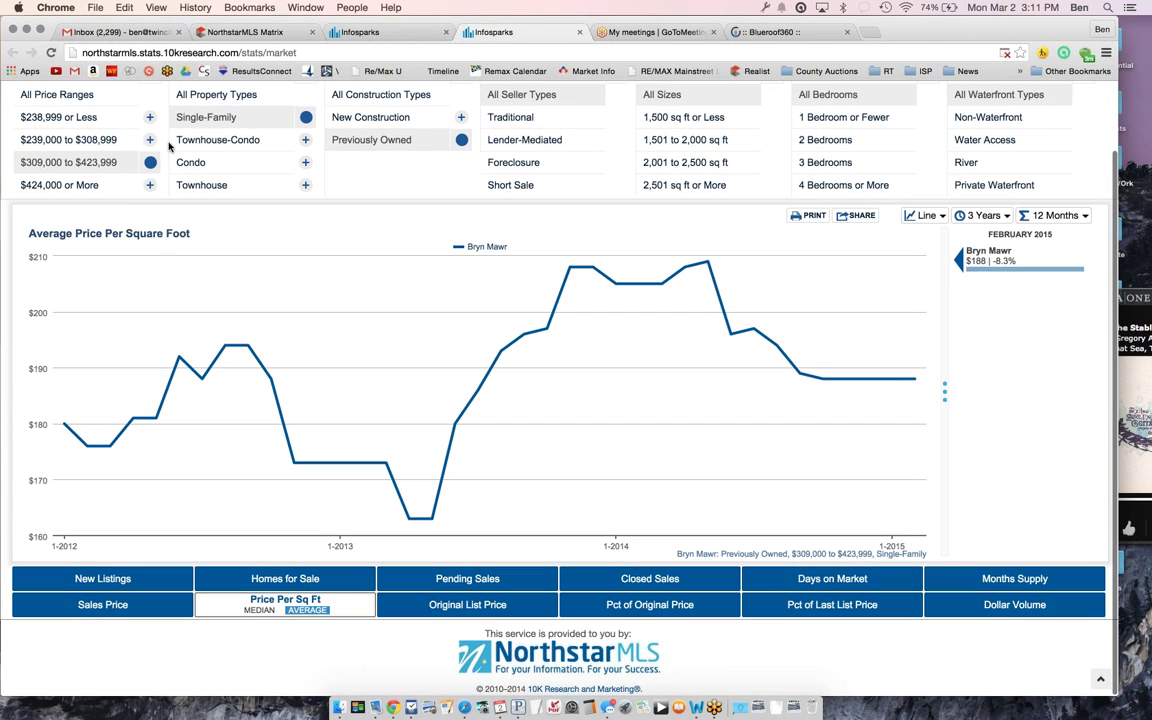
{"action": "scroll", "coordinate": [170, 147], "scroll_direction": "up", "scroll_amount": 4}
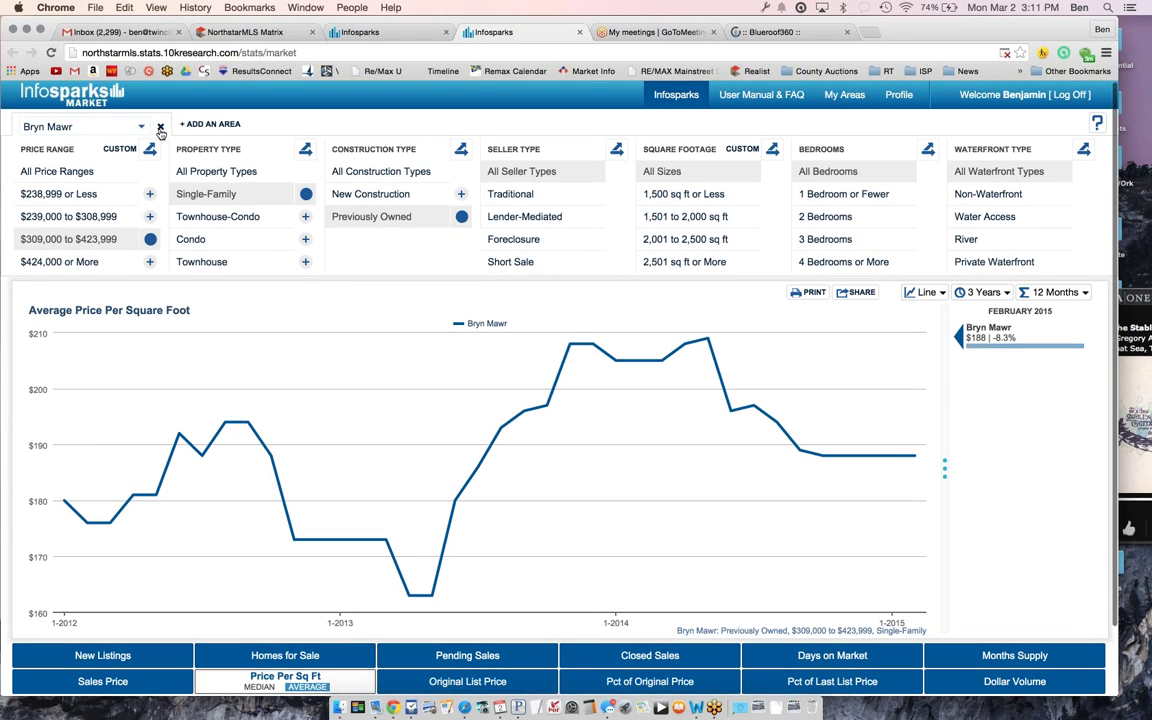
{"action": "left_click", "coordinate": [160, 128]}
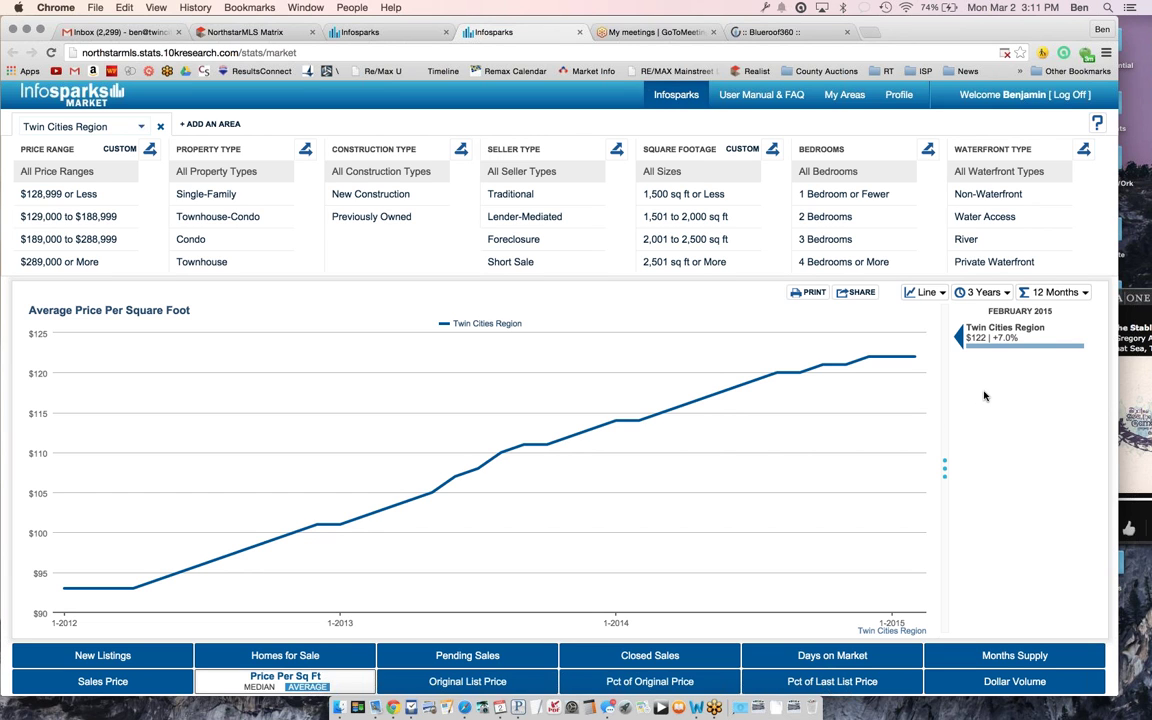
{"action": "scroll", "coordinate": [984, 396], "scroll_direction": "down", "scroll_amount": 2}
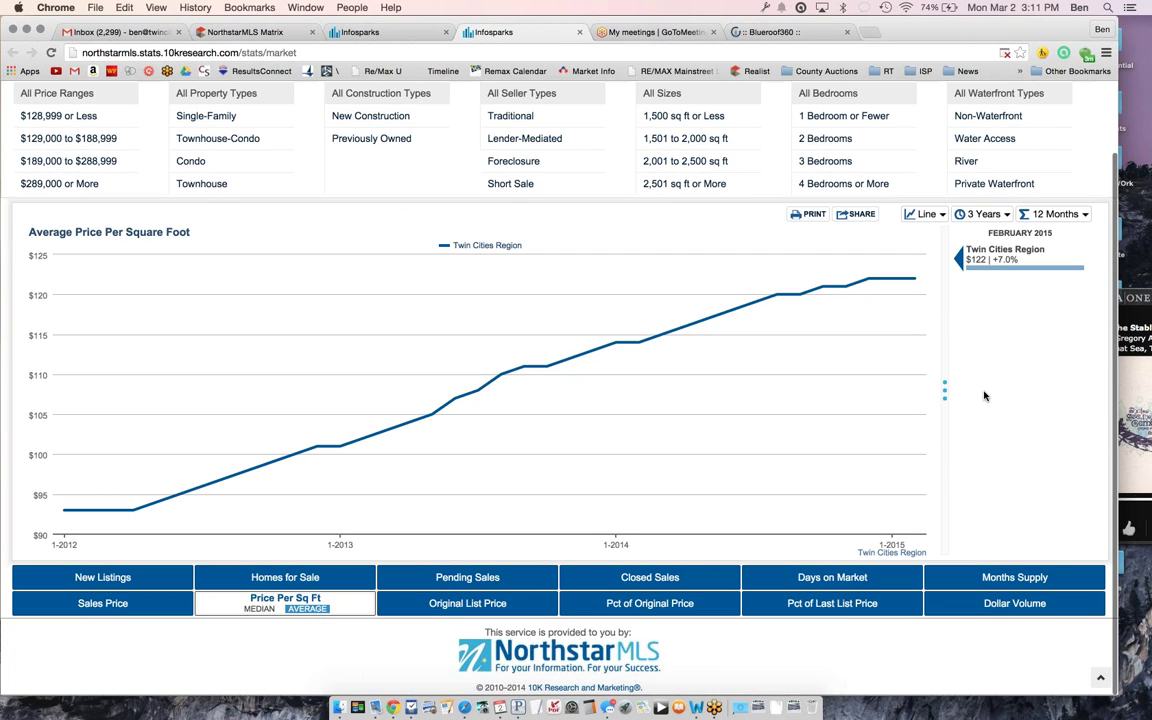
{"action": "scroll", "coordinate": [984, 396], "scroll_direction": "up", "scroll_amount": 1}
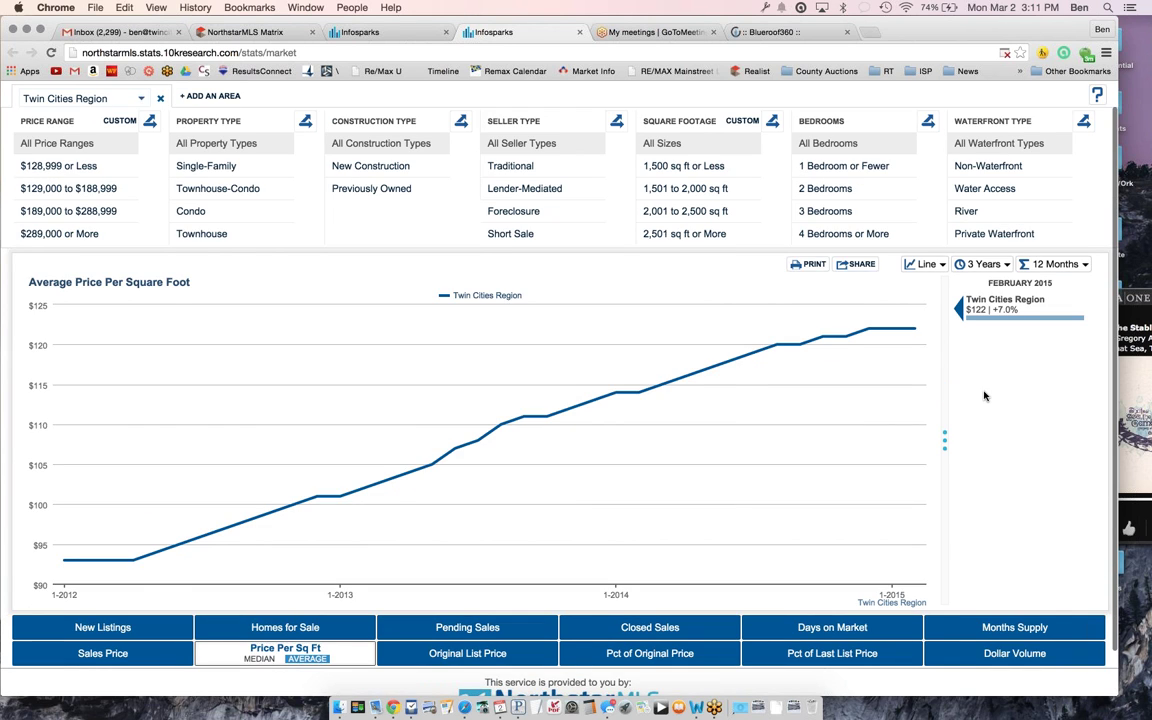
{"action": "scroll", "coordinate": [984, 396], "scroll_direction": "up", "scroll_amount": 1}
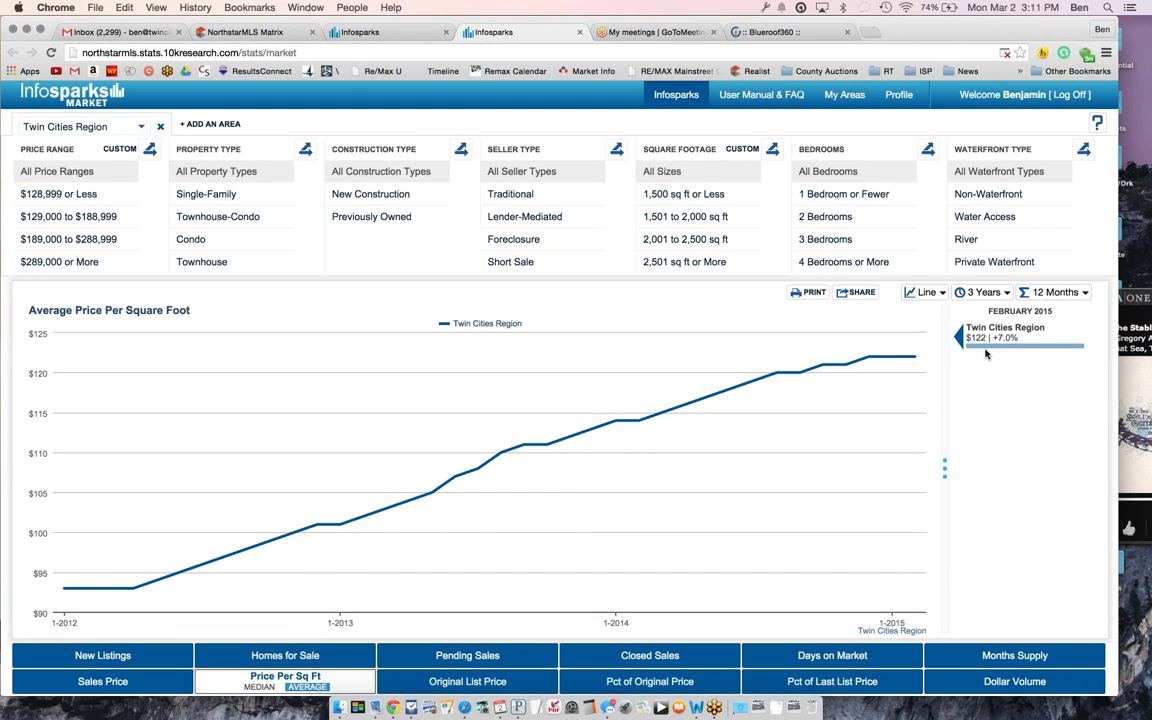
{"action": "mouse_move", "coordinate": [916, 362]}
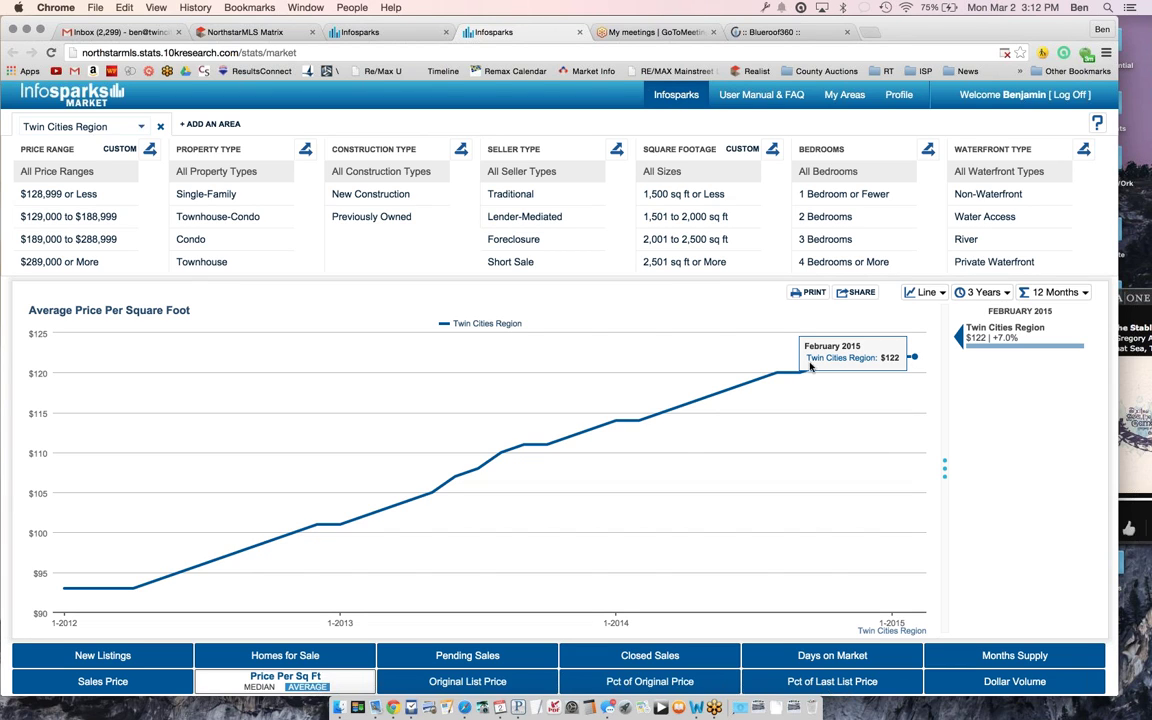
View the New Listings, Pending Sales and Closed Sales charts for the Twin Cities Region
{"action": "scroll", "coordinate": [680, 445], "scroll_direction": "down", "scroll_amount": 2}
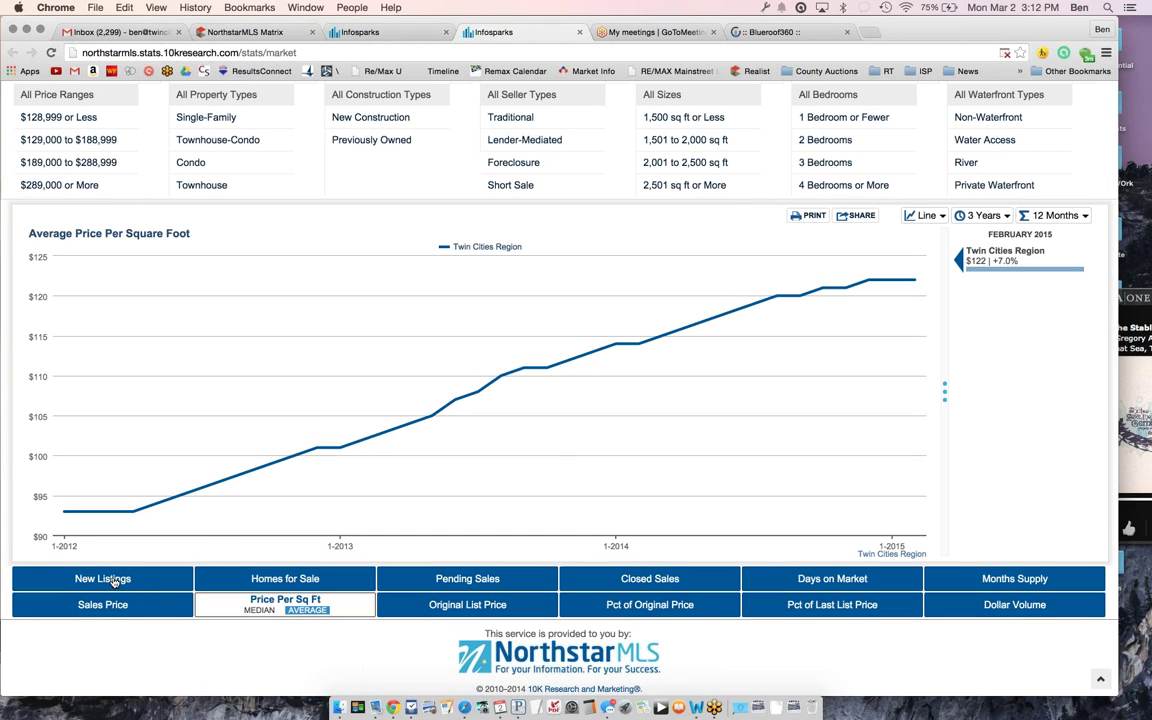
{"action": "left_click", "coordinate": [101, 578]}
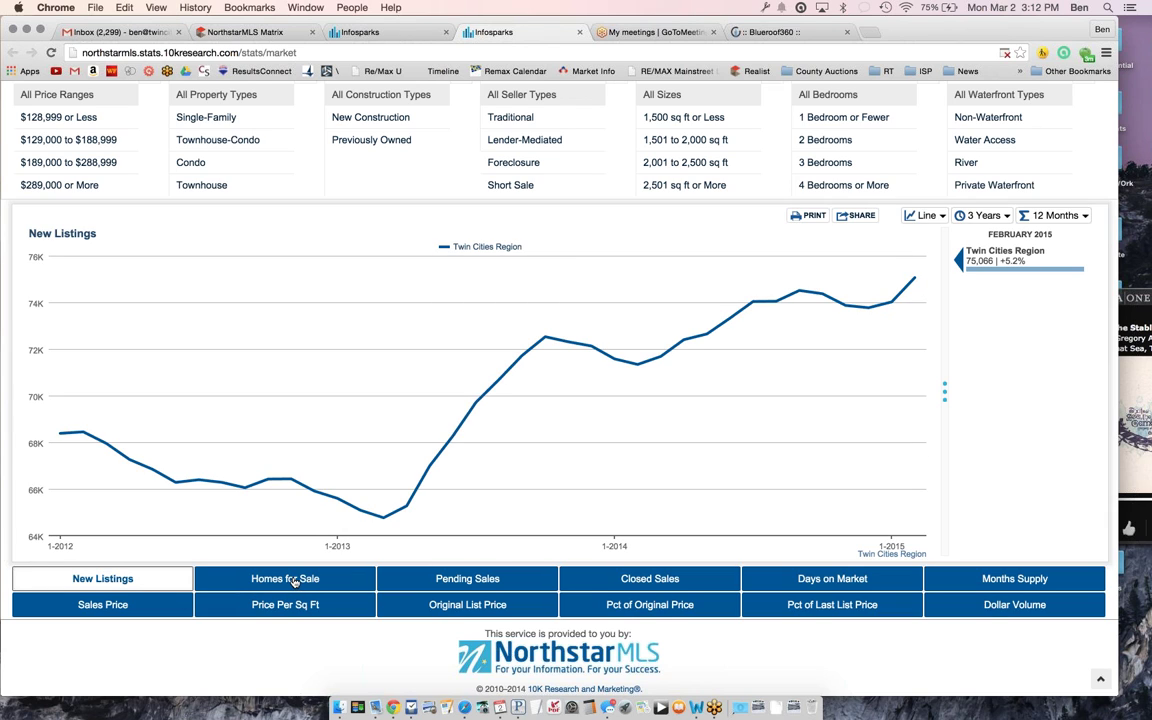
{"action": "left_click", "coordinate": [428, 580]}
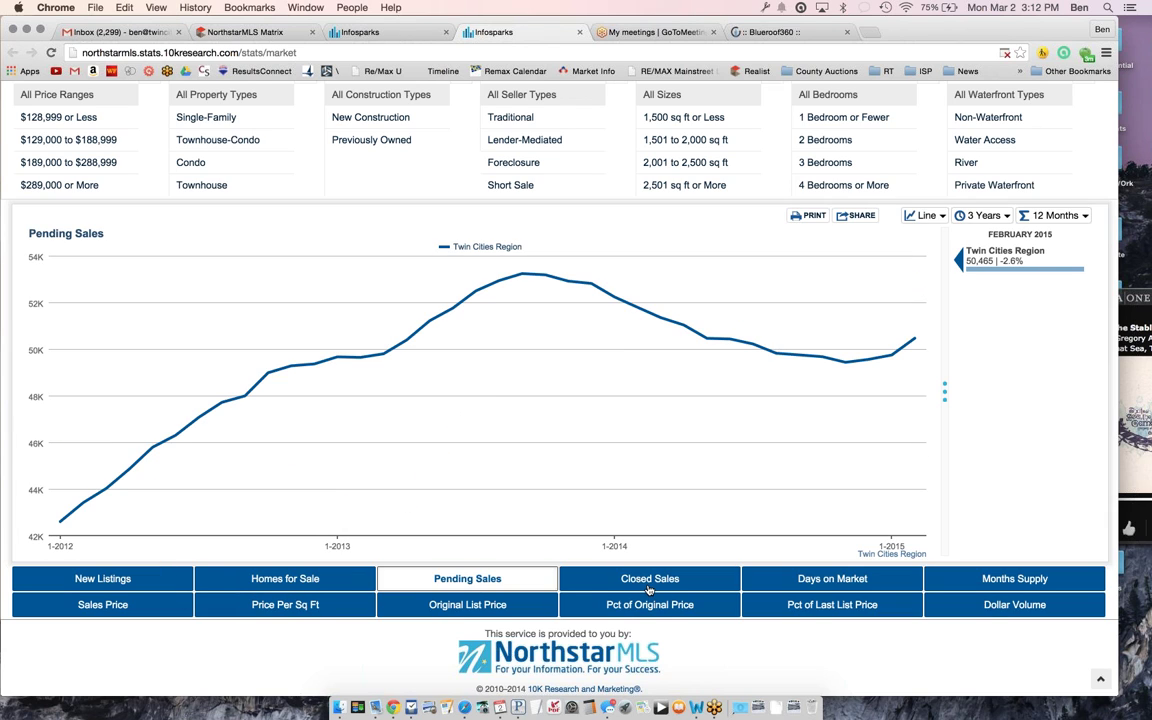
{"action": "left_click", "coordinate": [648, 588]}
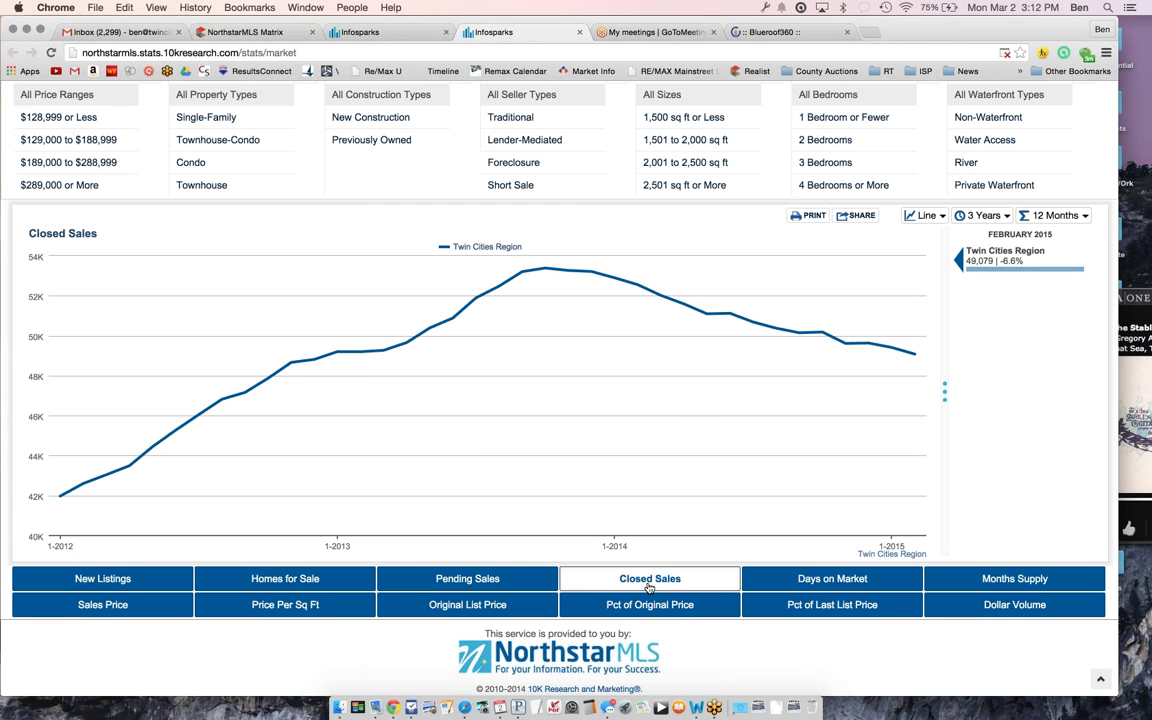
{"action": "scroll", "coordinate": [640, 400], "scroll_direction": "up", "scroll_amount": 2}
{"action": "scroll", "coordinate": [669, 421], "scroll_direction": "down", "scroll_amount": 2}
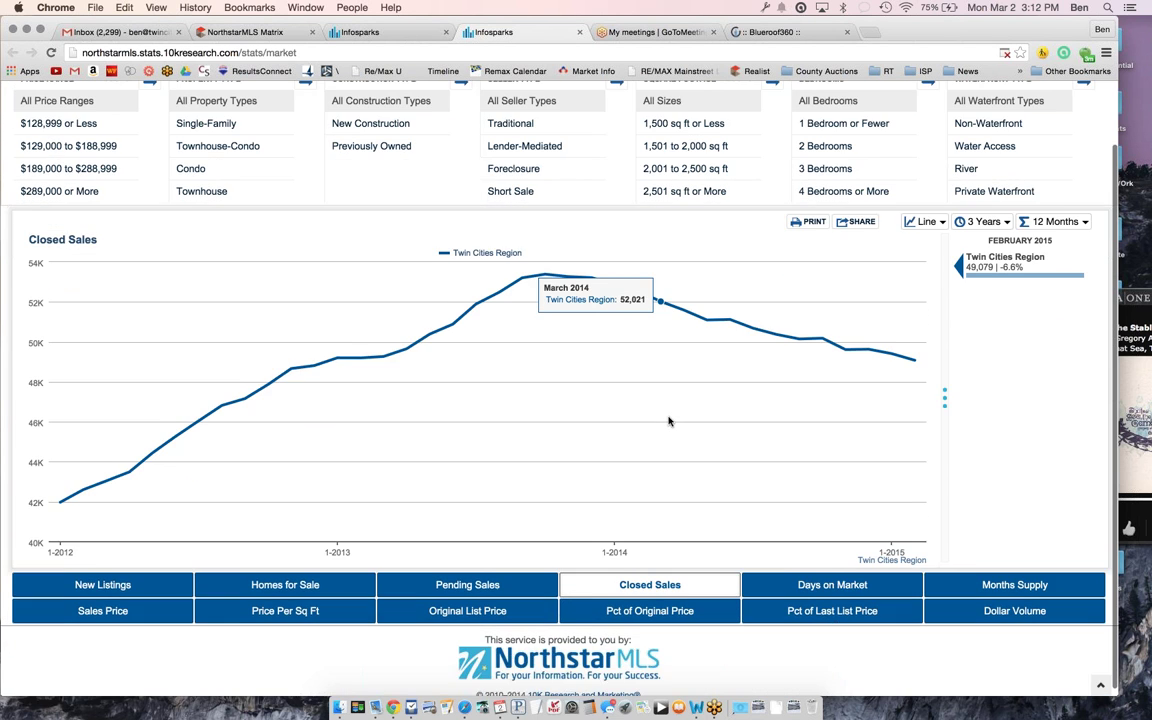
{"action": "scroll", "coordinate": [670, 420], "scroll_direction": "up", "scroll_amount": 2}
{"action": "scroll", "coordinate": [1003, 463], "scroll_direction": "down", "scroll_amount": 2}
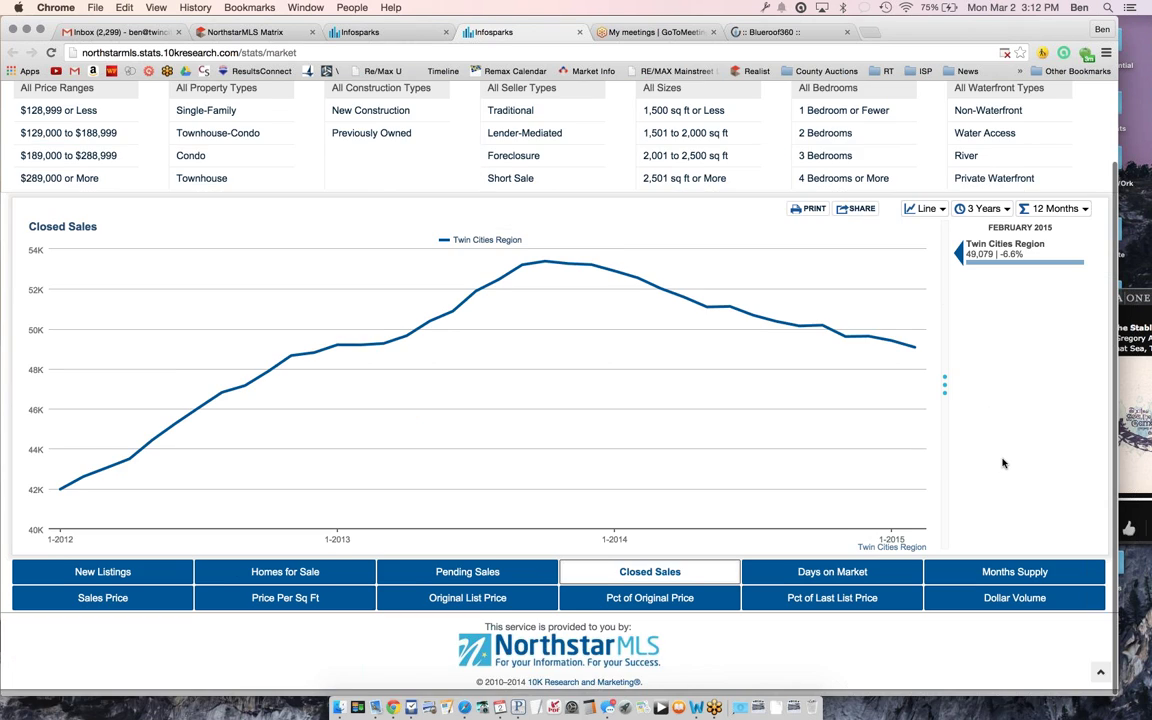
{"action": "scroll", "coordinate": [969, 535], "scroll_direction": "up", "scroll_amount": 2}
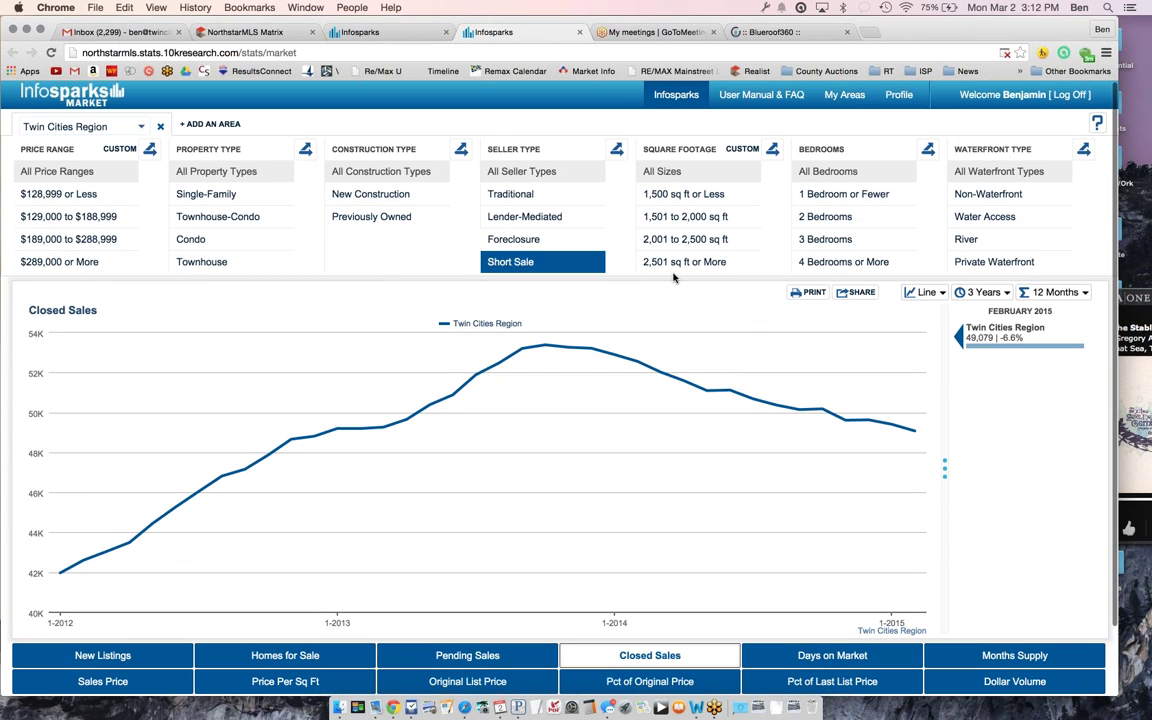
Chart New Listings for the Twin Cities Region in the $189,000 to $288,999 price range
{"action": "scroll", "coordinate": [879, 476], "scroll_direction": "down", "scroll_amount": 2}
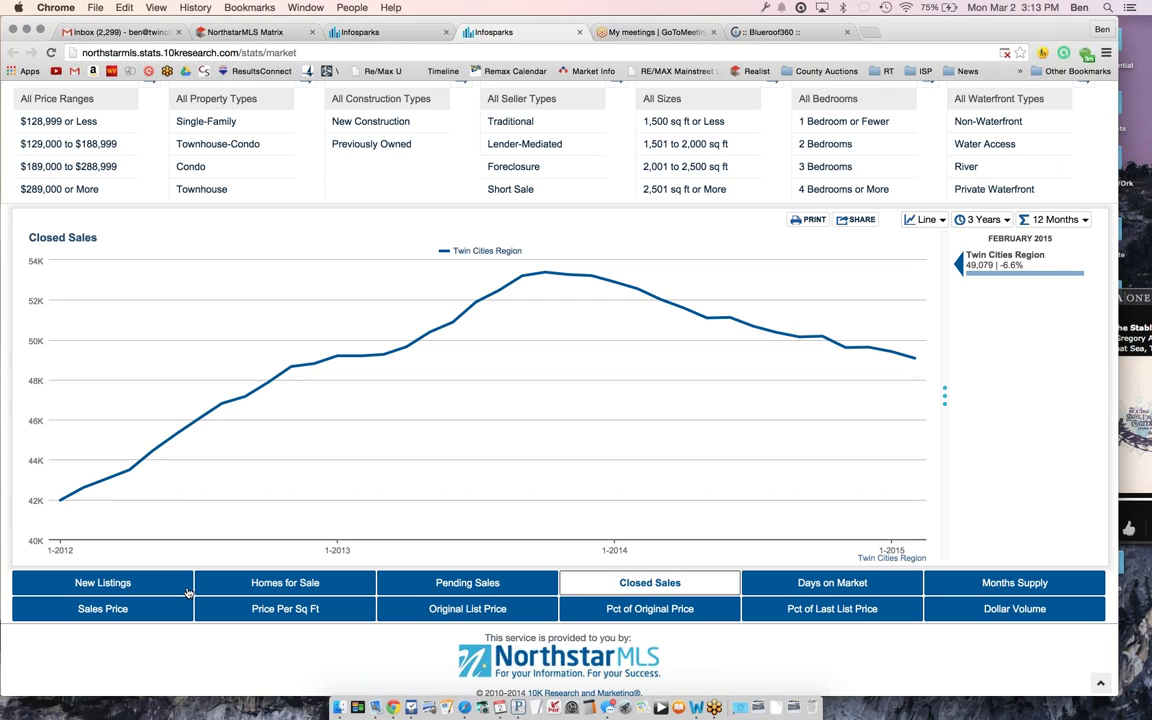
{"action": "left_click", "coordinate": [101, 586]}
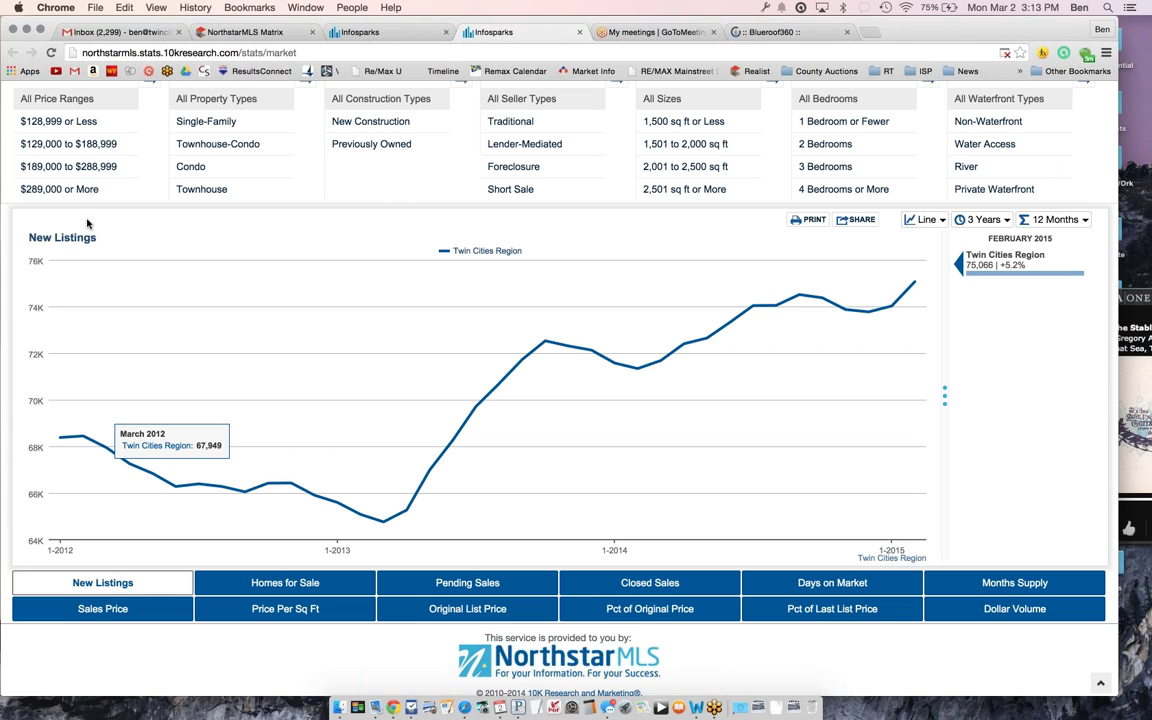
{"action": "left_click", "coordinate": [70, 170]}
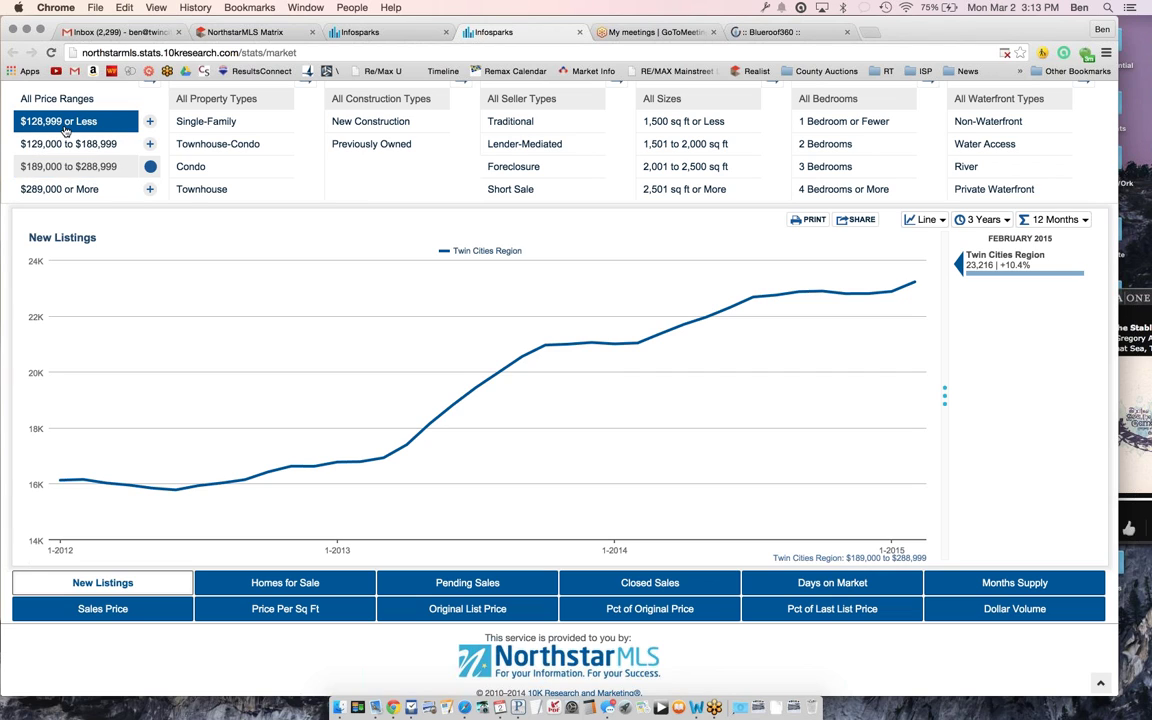
View the New Listings chart for the Twin Cities Region in the $128,999 or Less price range
{"action": "left_click", "coordinate": [66, 128]}
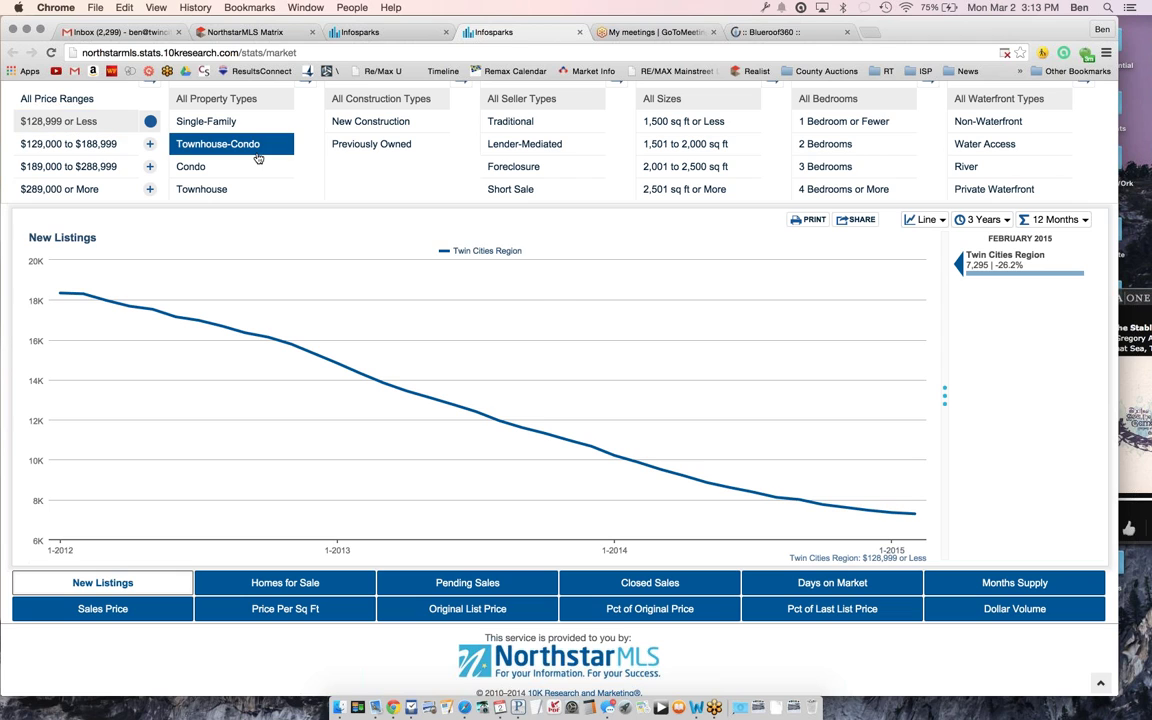
{"action": "scroll", "coordinate": [258, 158], "scroll_direction": "up", "scroll_amount": 1}
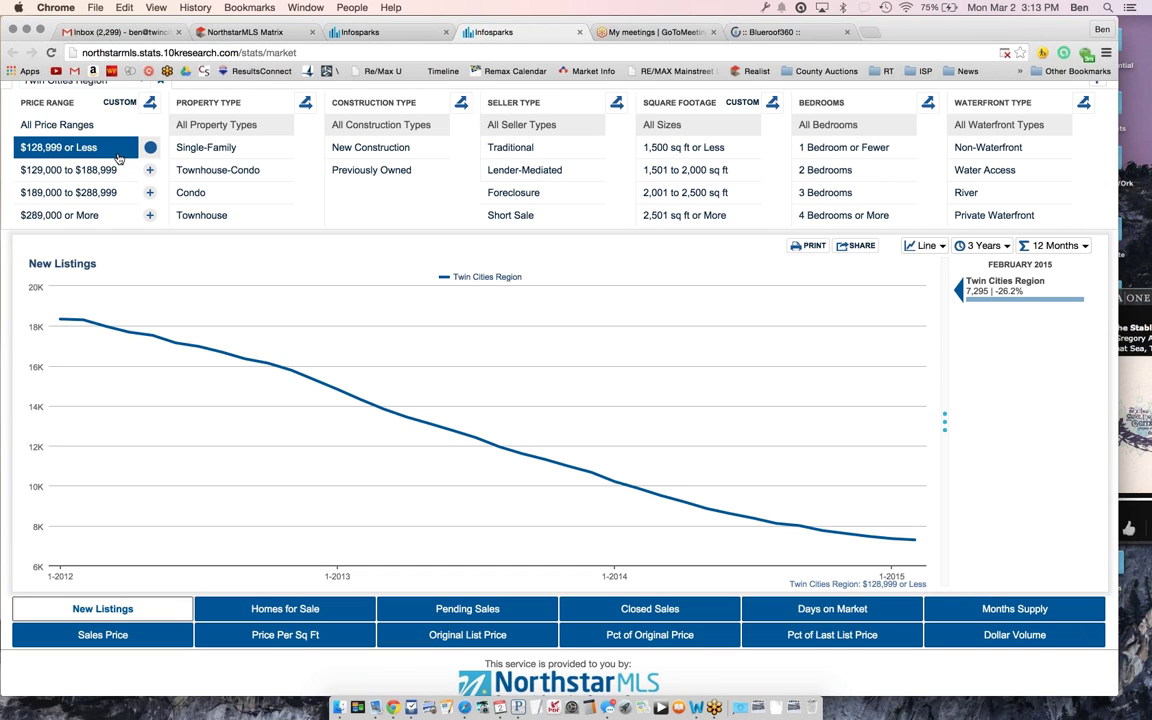
{"action": "scroll", "coordinate": [297, 159], "scroll_direction": "up", "scroll_amount": 1}
{"action": "scroll", "coordinate": [297, 159], "scroll_direction": "up", "scroll_amount": 2}
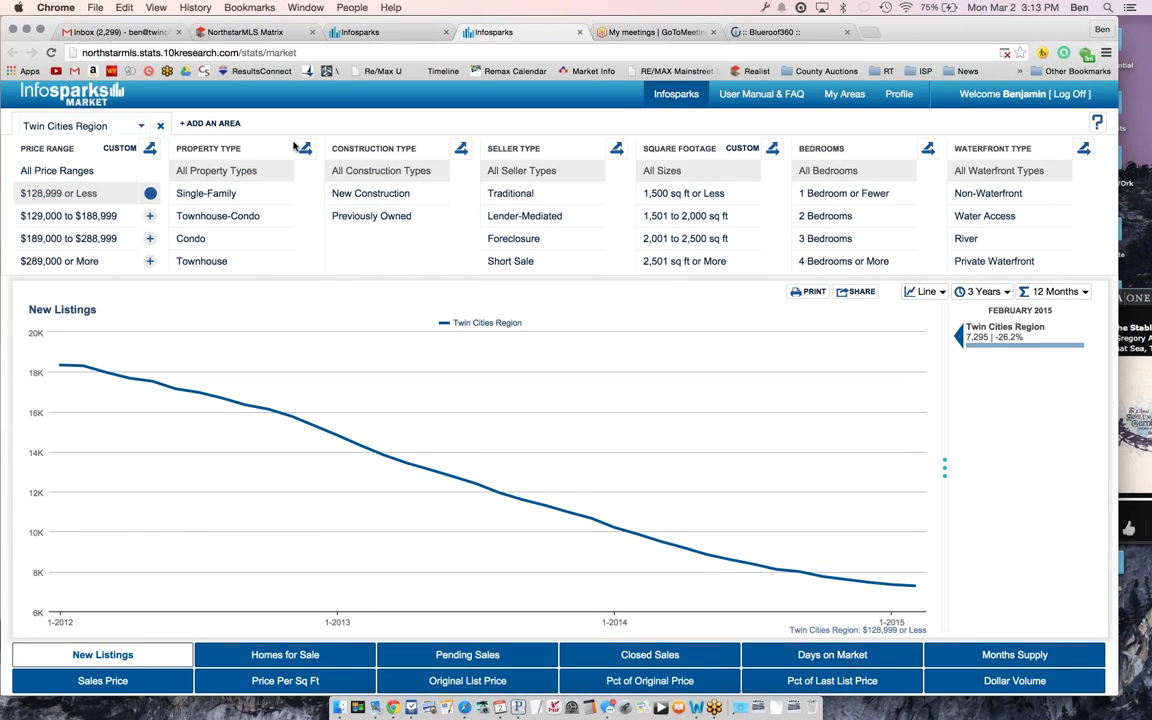
Chart New Listings for the $189,000 to $288,999 range, then for new construction homes at $289,000 or More
{"action": "left_click", "coordinate": [48, 240]}
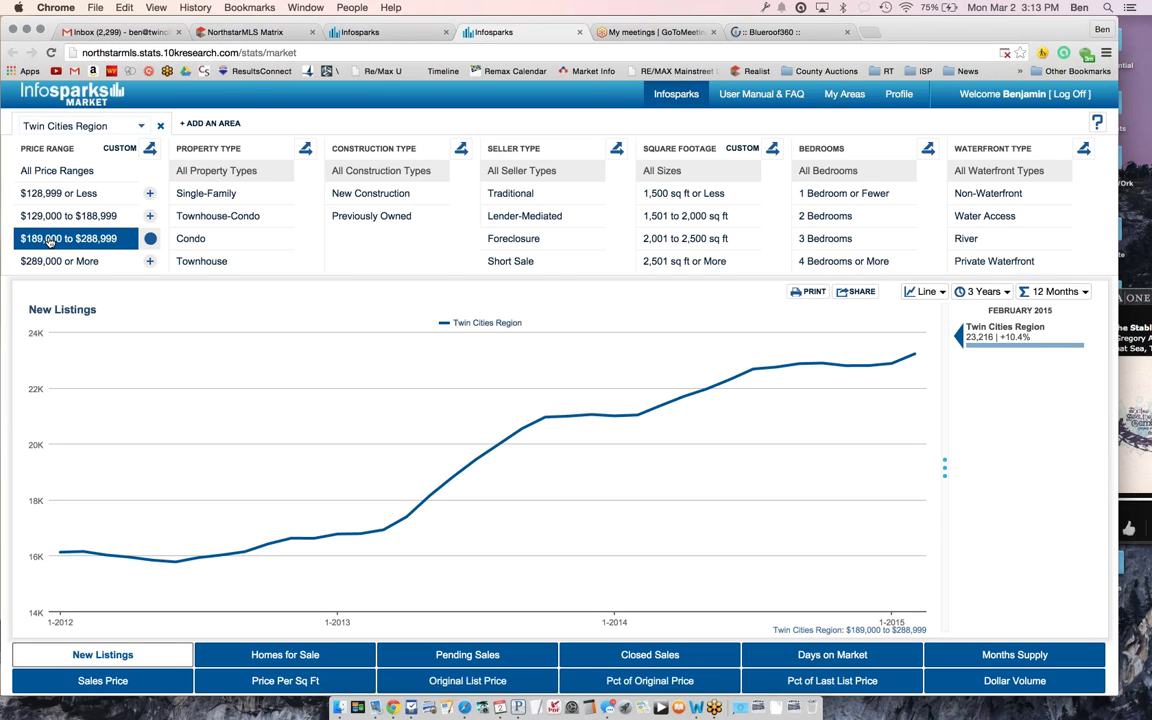
{"action": "left_click", "coordinate": [86, 262]}
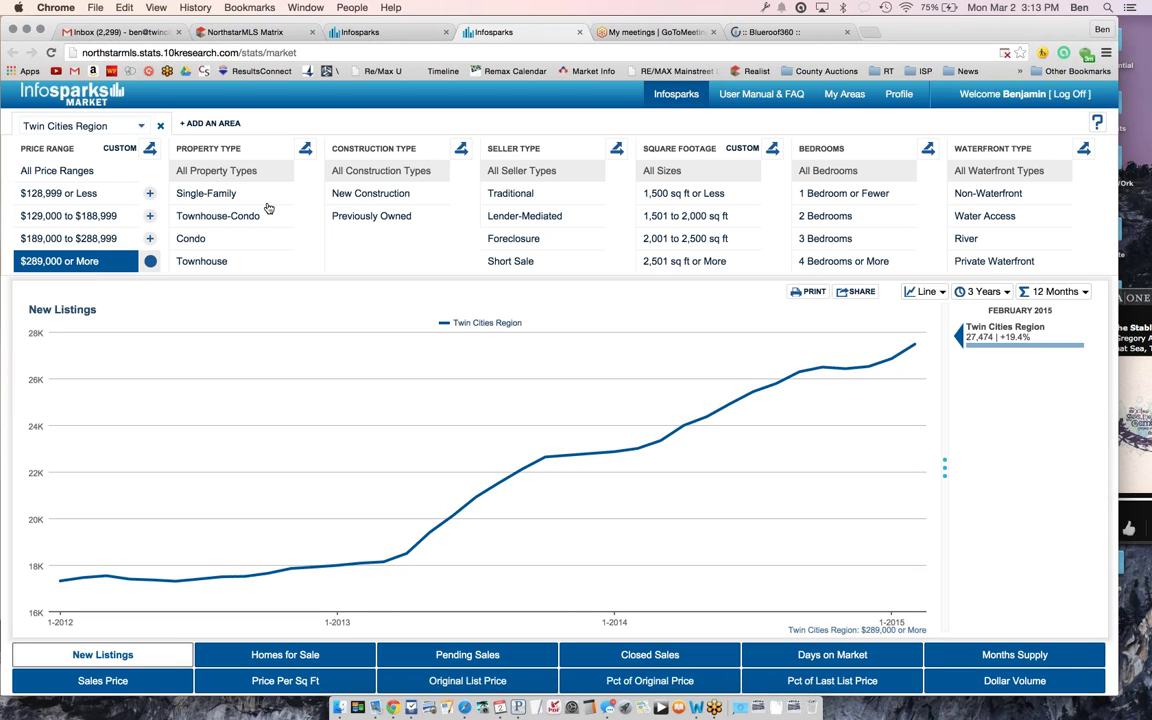
{"action": "left_click", "coordinate": [362, 199]}
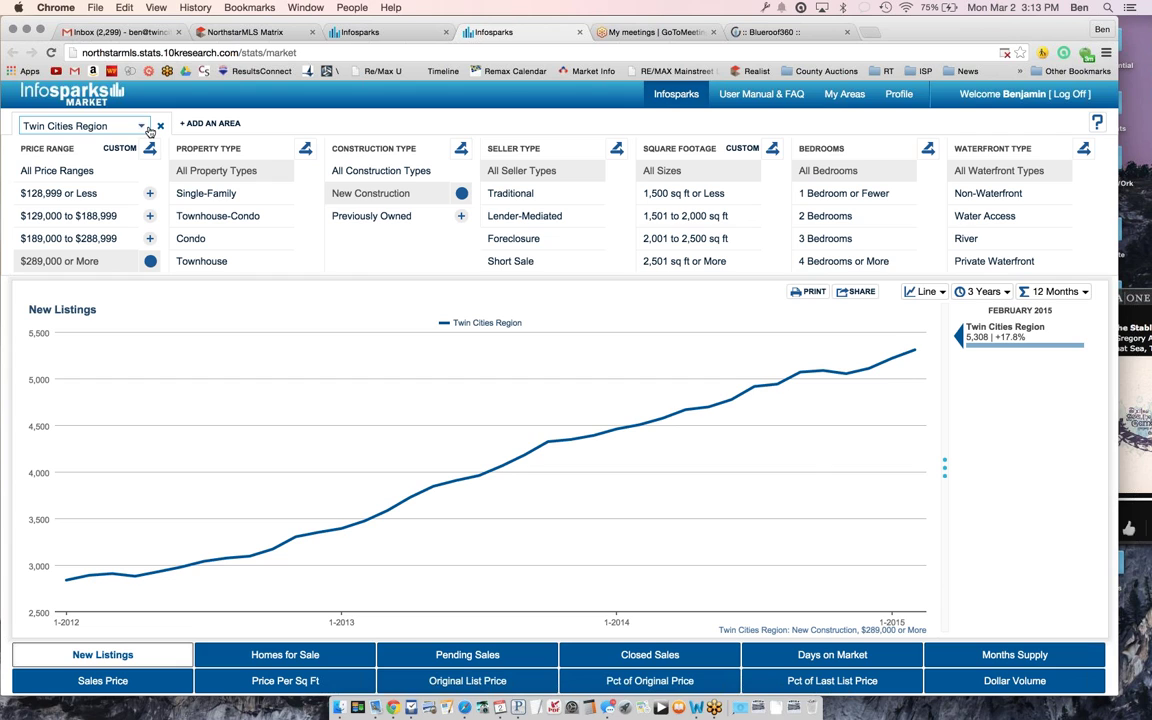
Chart the median percent of last list price for new construction, then filter it to previously owned homes
{"action": "scroll", "coordinate": [597, 535], "scroll_direction": "down", "scroll_amount": 2}
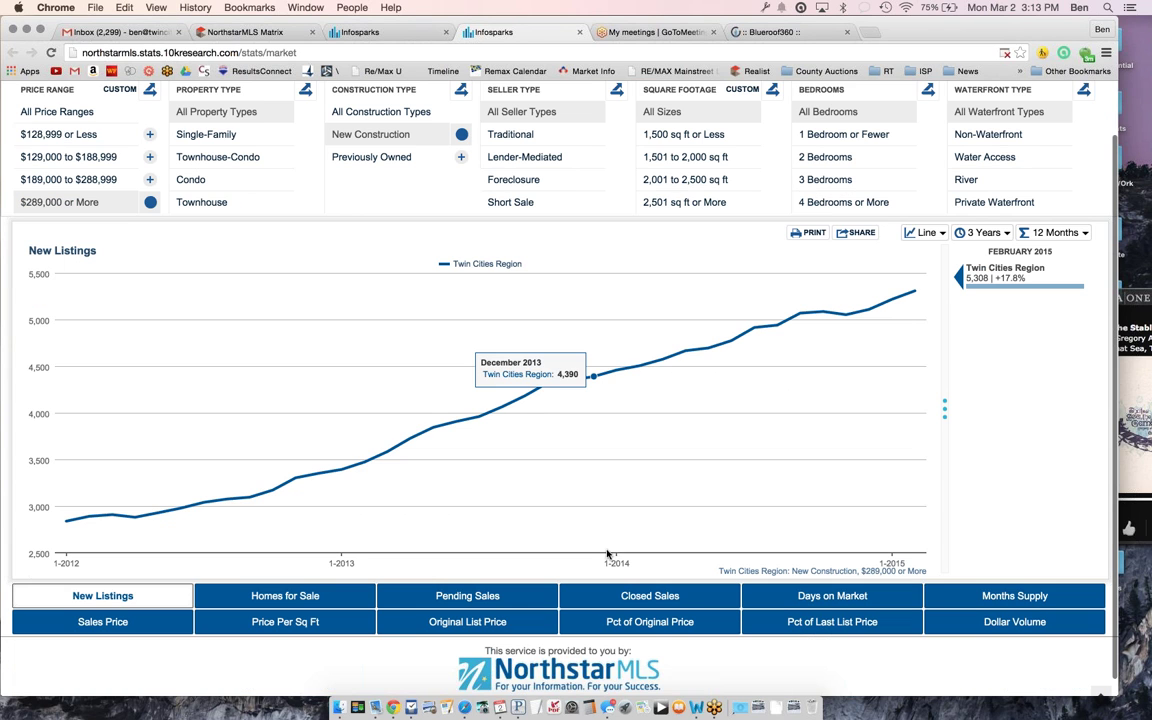
{"action": "left_click", "coordinate": [842, 622]}
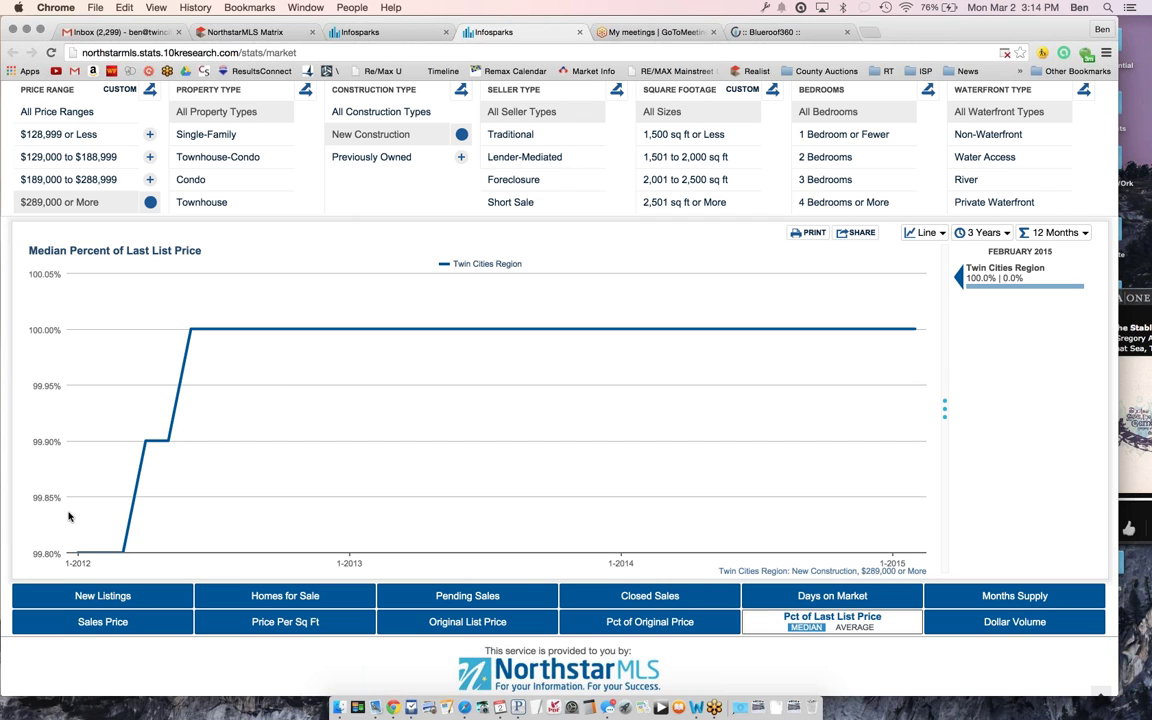
{"action": "scroll", "coordinate": [316, 218], "scroll_direction": "up", "scroll_amount": 1}
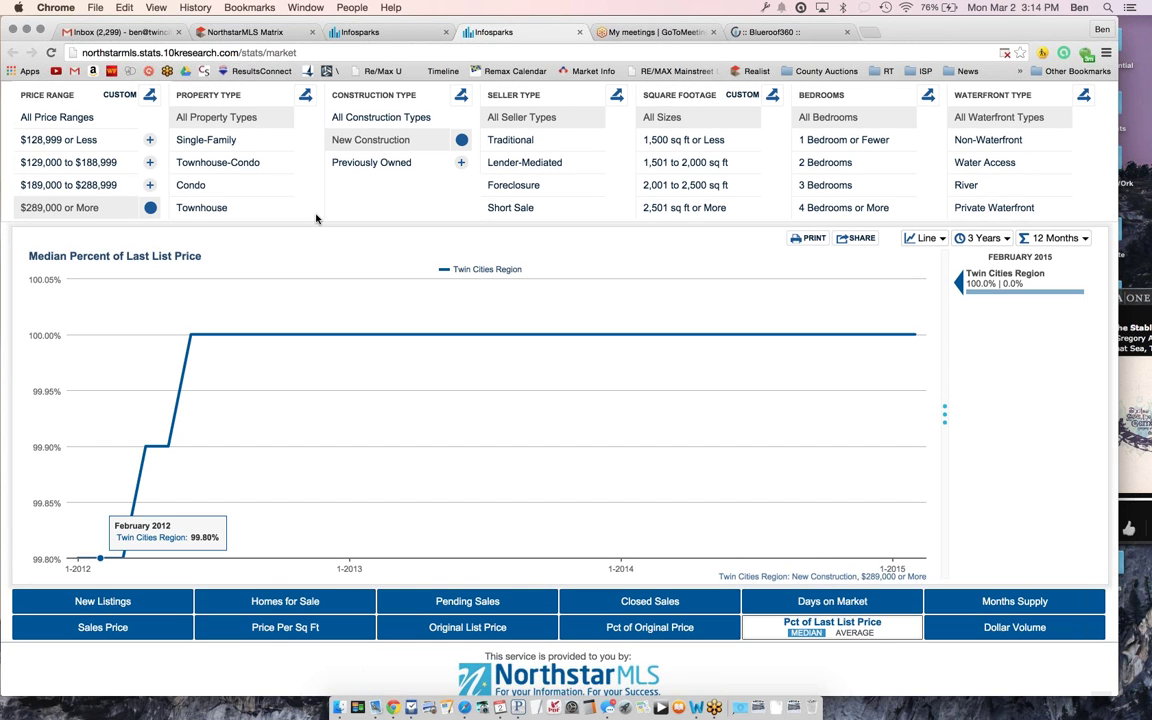
{"action": "scroll", "coordinate": [316, 218], "scroll_direction": "up", "scroll_amount": 2}
{"action": "left_click", "coordinate": [384, 179]}
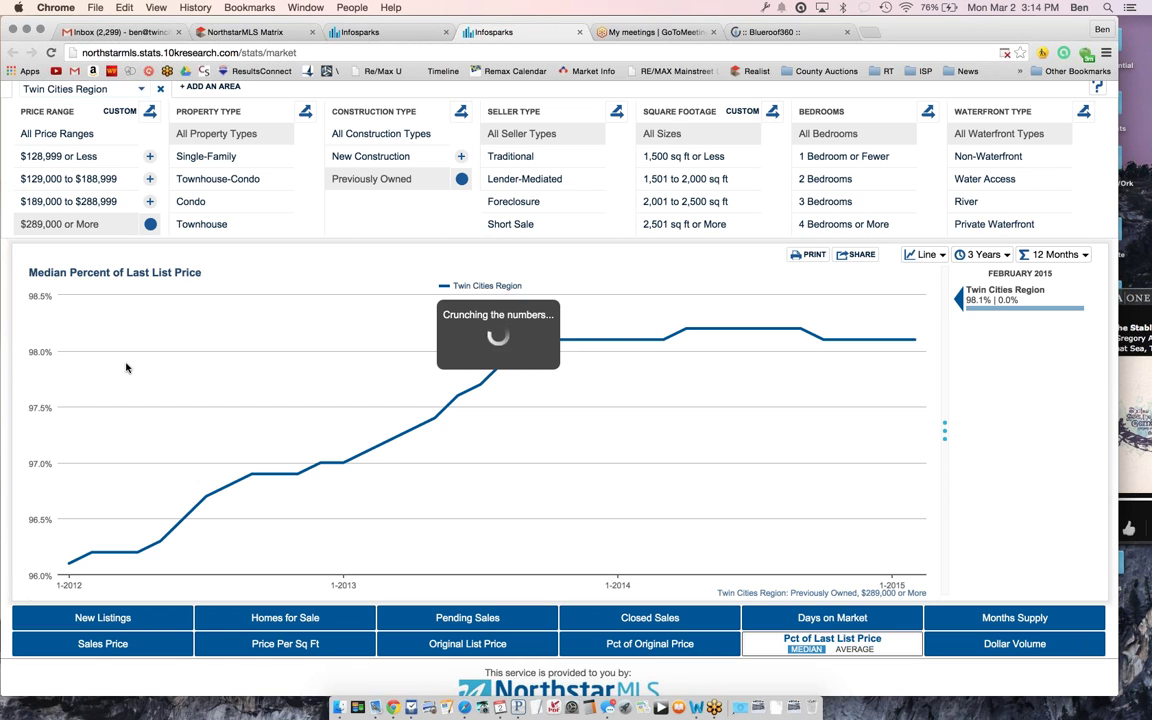
Filter the previously owned homes chart to the $189,000 to $288,999 range, then to $129,000 to $188,999
{"action": "scroll", "coordinate": [126, 368], "scroll_direction": "up", "scroll_amount": 1}
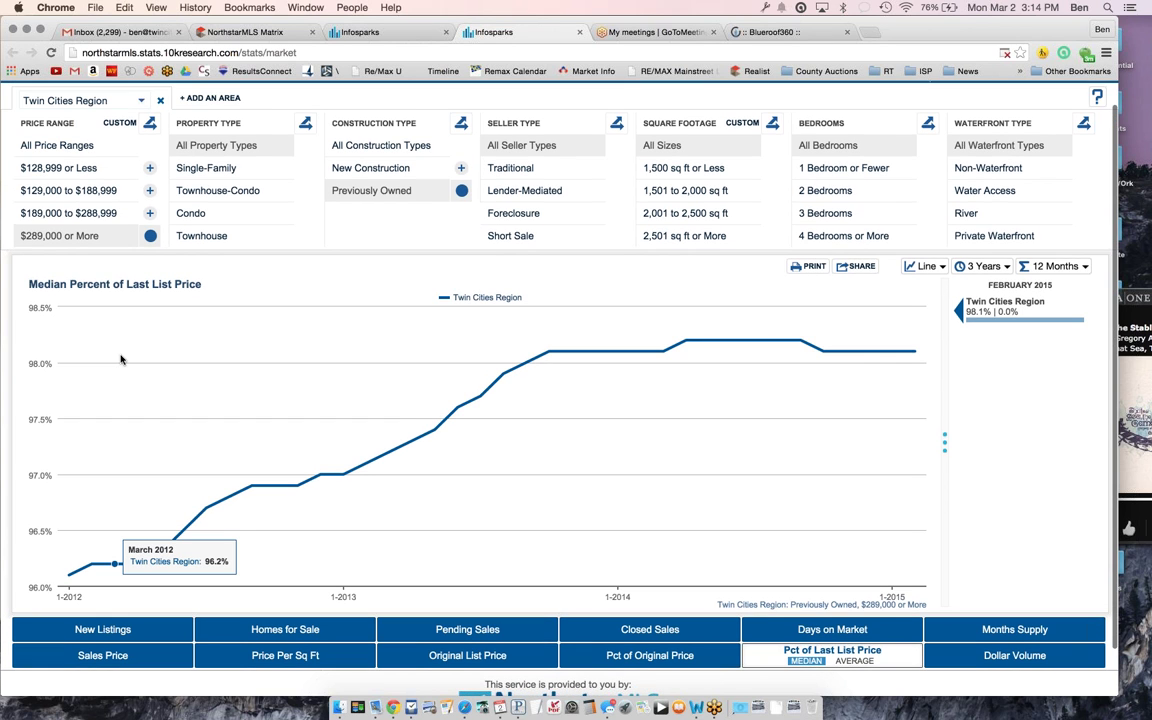
{"action": "left_click", "coordinate": [87, 216]}
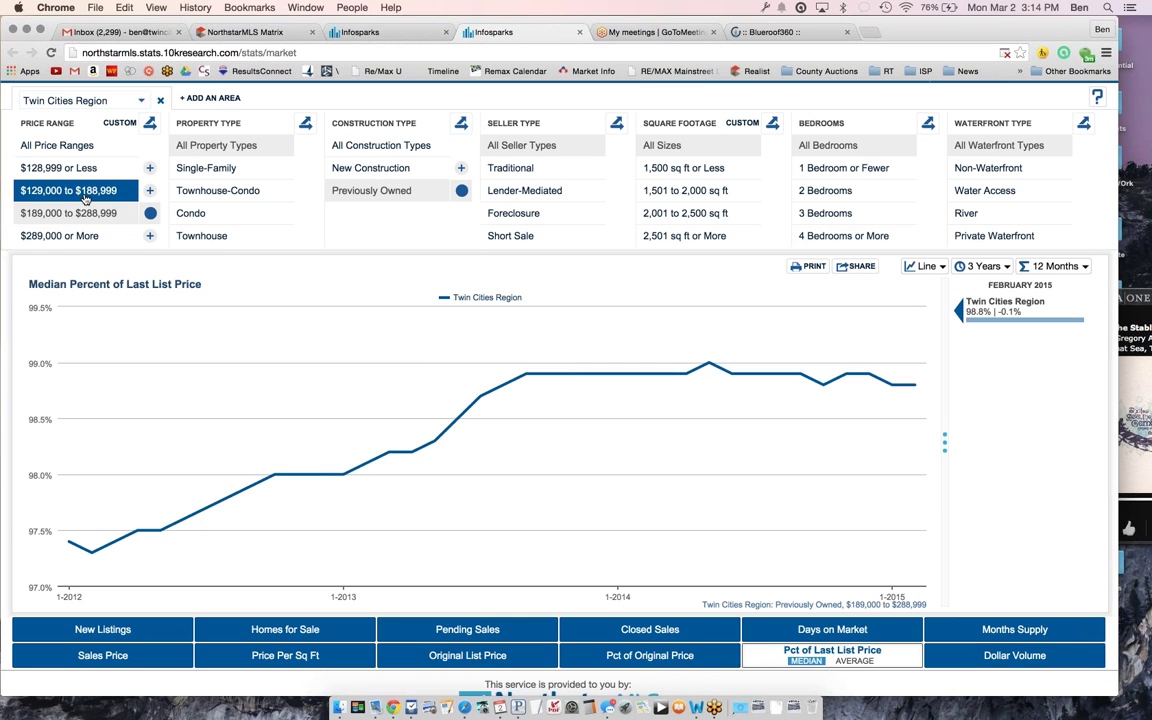
{"action": "left_click", "coordinate": [85, 200]}
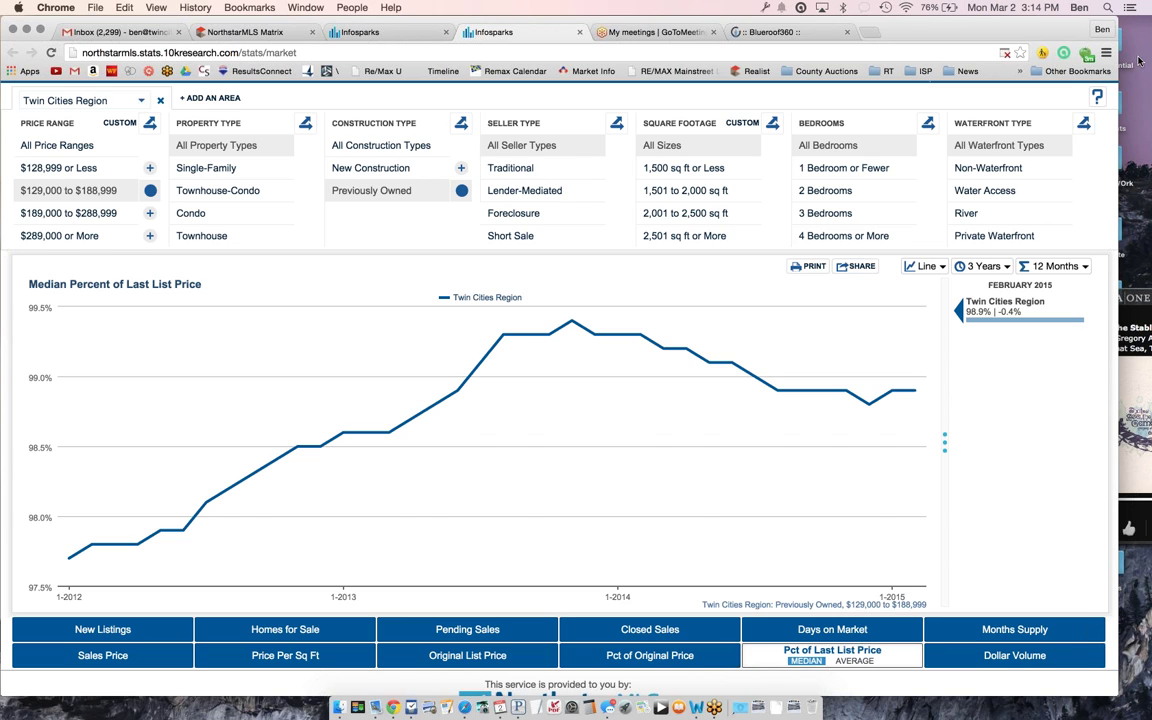
{"action": "left_click", "coordinate": [867, 5]}
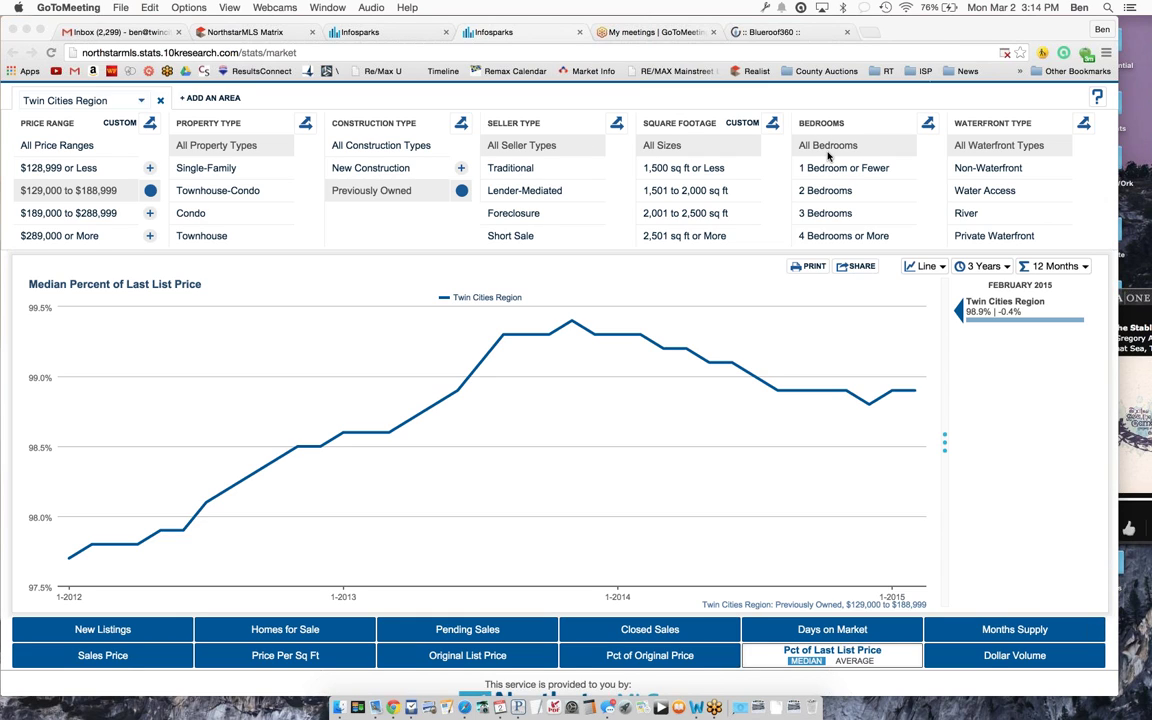